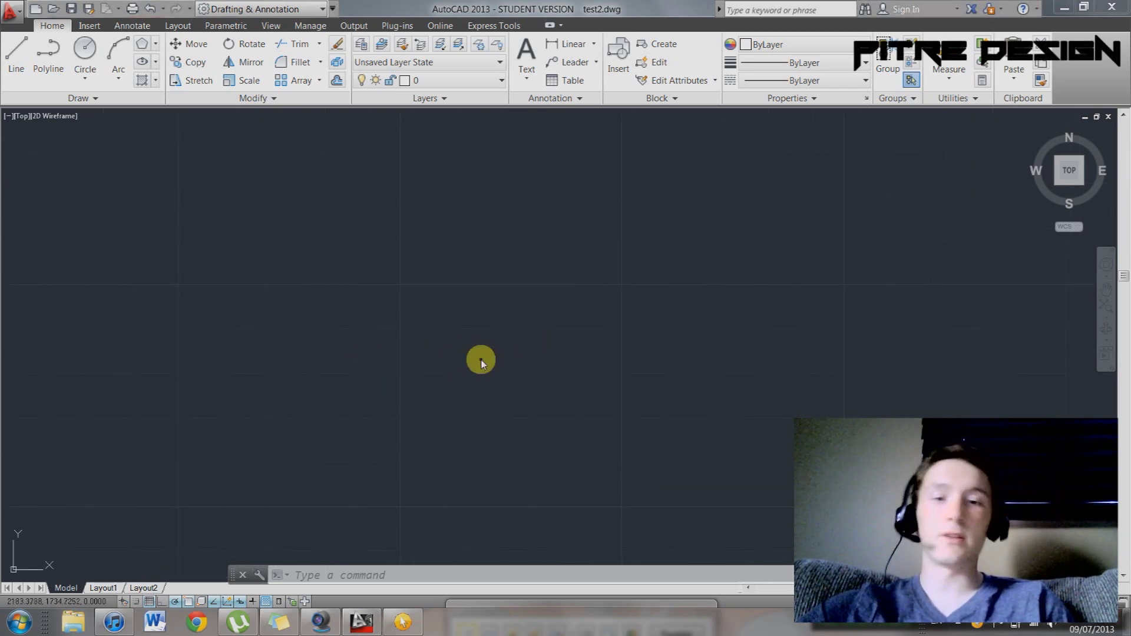
Scroll the view and make an empty selection box on the blank canvas
{"action": "scroll", "coordinate": [474, 333], "scroll_direction": "down", "scroll_amount": 3}
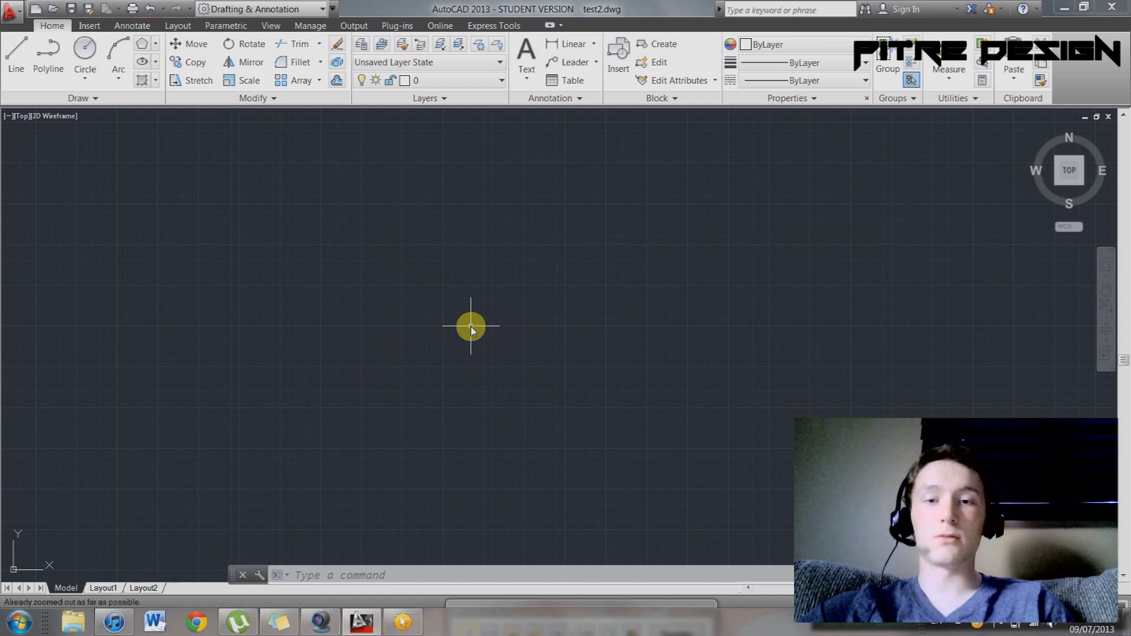
{"action": "scroll", "coordinate": [472, 327], "scroll_direction": "up", "scroll_amount": 1}
{"action": "right_click", "coordinate": [471, 327]}
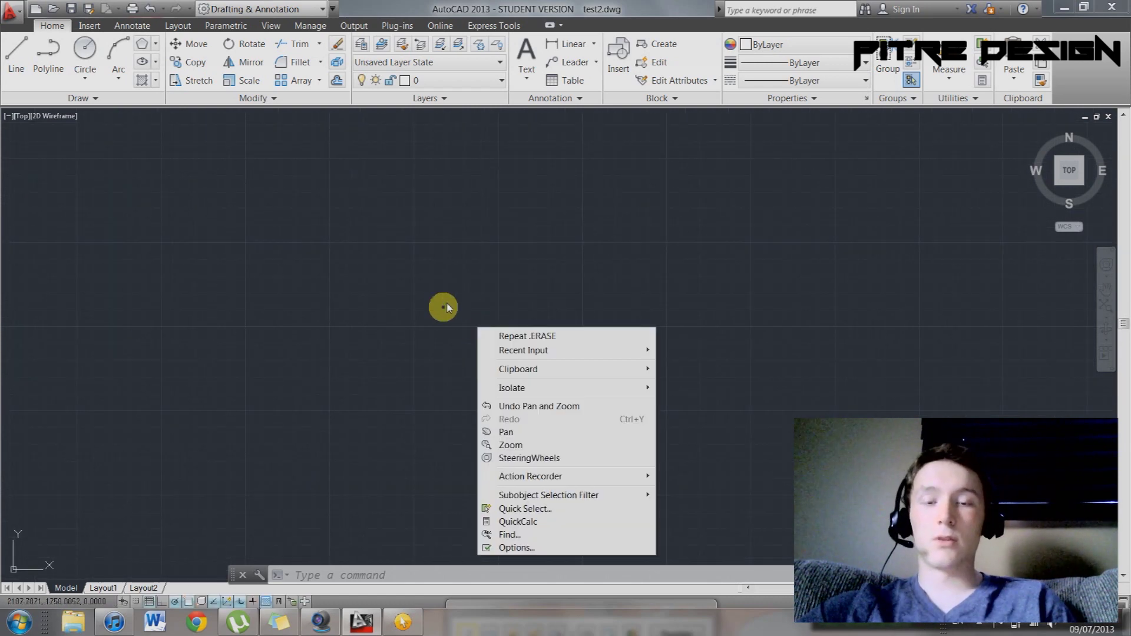
{"action": "left_click", "coordinate": [419, 260]}
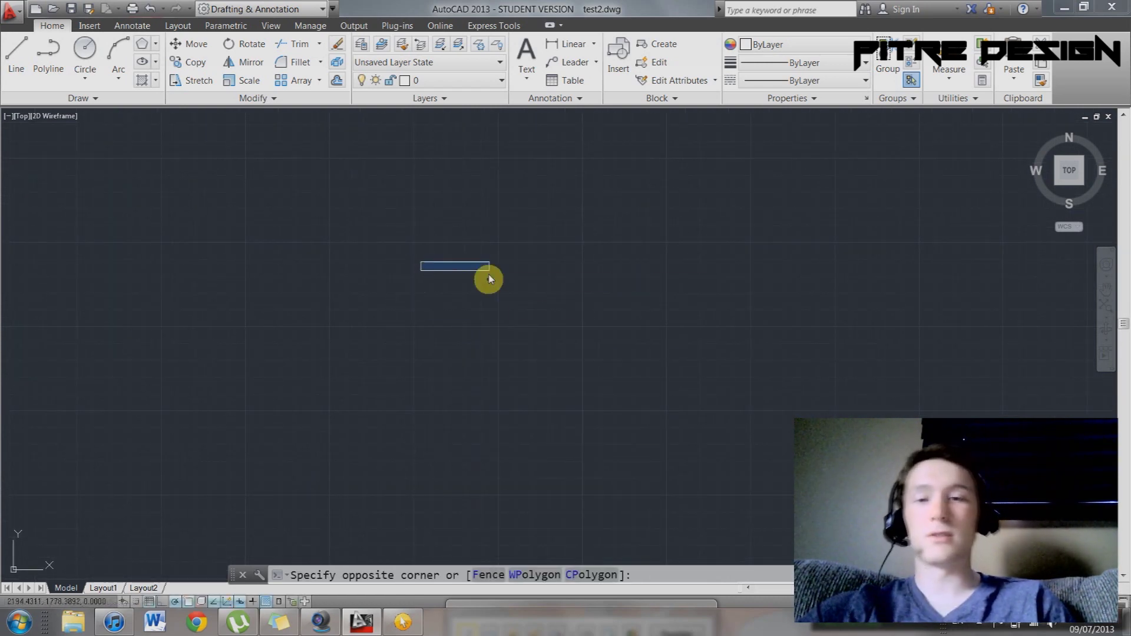
{"action": "left_click", "coordinate": [488, 278]}
{"action": "left_click", "coordinate": [594, 316]}
{"action": "left_click", "coordinate": [292, 253]}
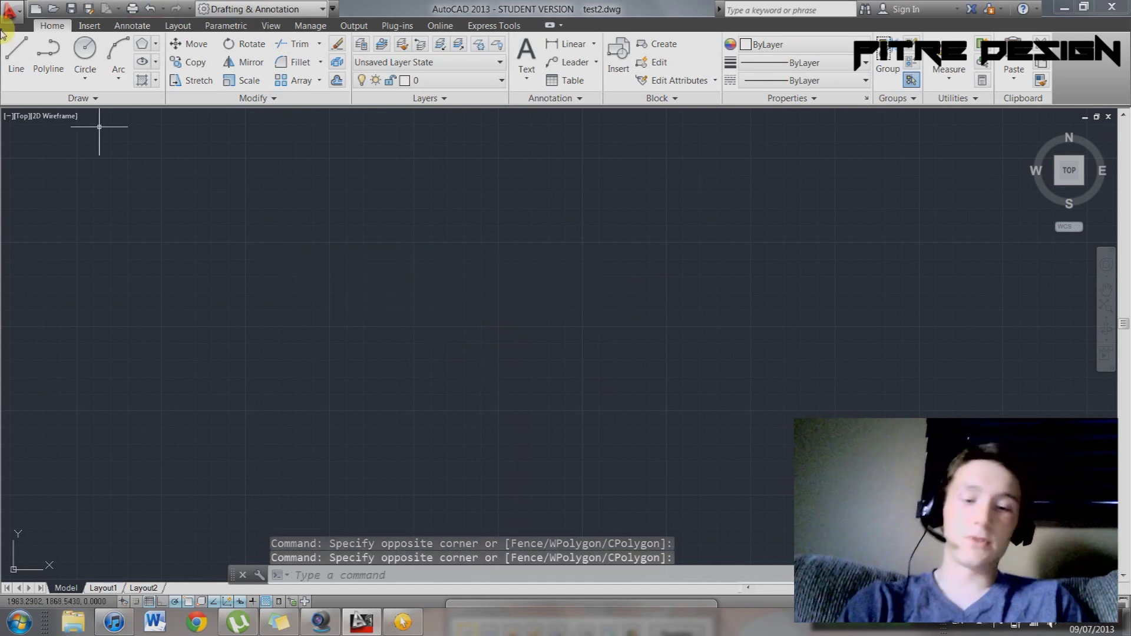
Draw a long diagonal line and a short slanted line below it
{"action": "left_click", "coordinate": [16, 59]}
{"action": "left_click", "coordinate": [338, 215]}
{"action": "left_click", "coordinate": [563, 368]}
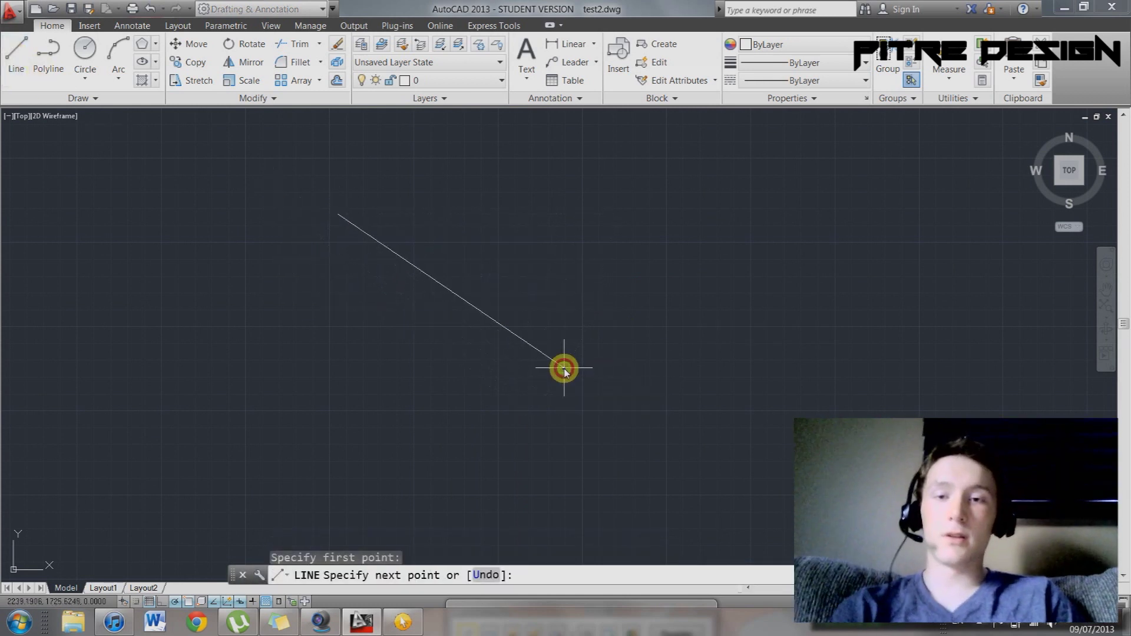
{"action": "key", "text": "Escape"}
{"action": "key", "text": "Return"}
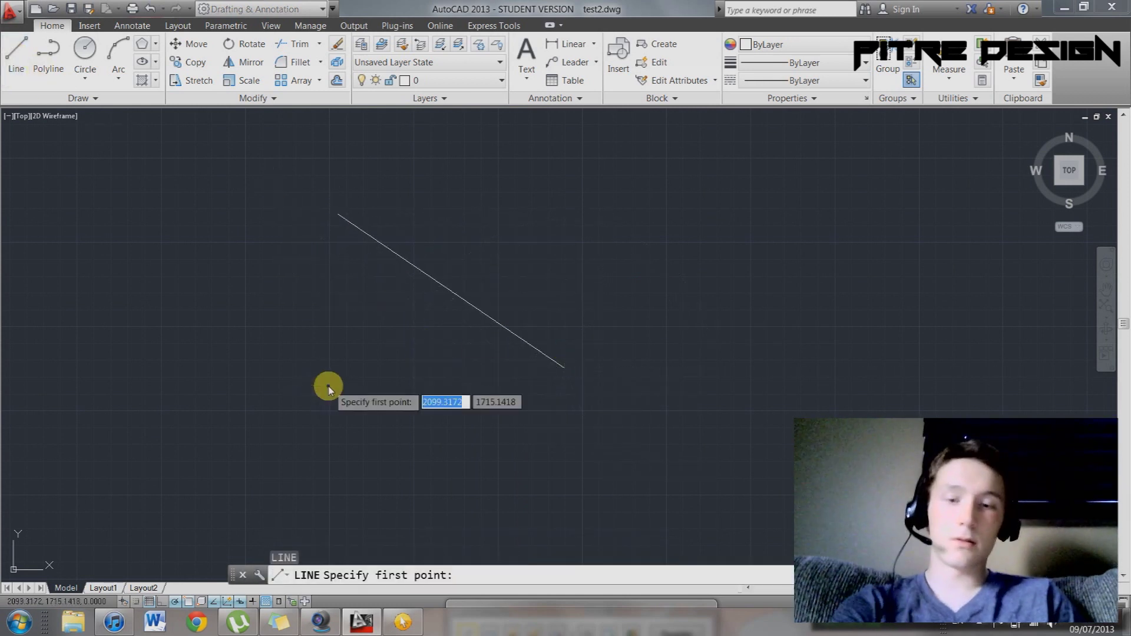
{"action": "left_click", "coordinate": [329, 386]}
{"action": "left_click", "coordinate": [377, 325]}
{"action": "key", "text": "Escape"}
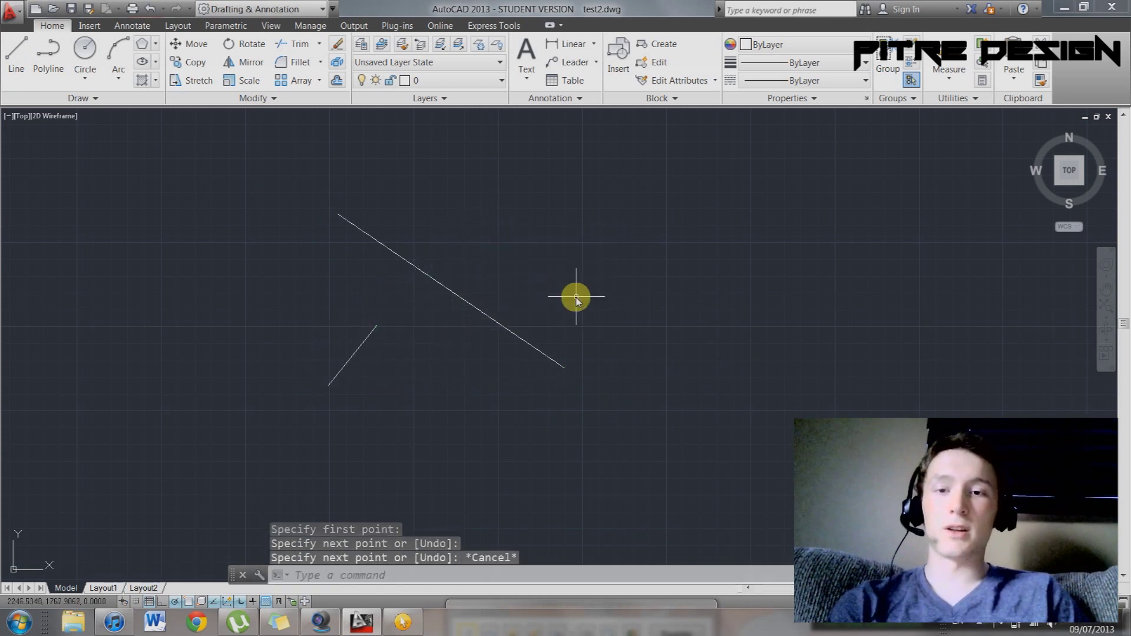
Draw a small circle between the two lines
{"action": "key", "text": "Return"}
{"action": "left_click", "coordinate": [417, 328]}
{"action": "left_click", "coordinate": [436, 347]}
{"action": "key", "text": "Escape"}
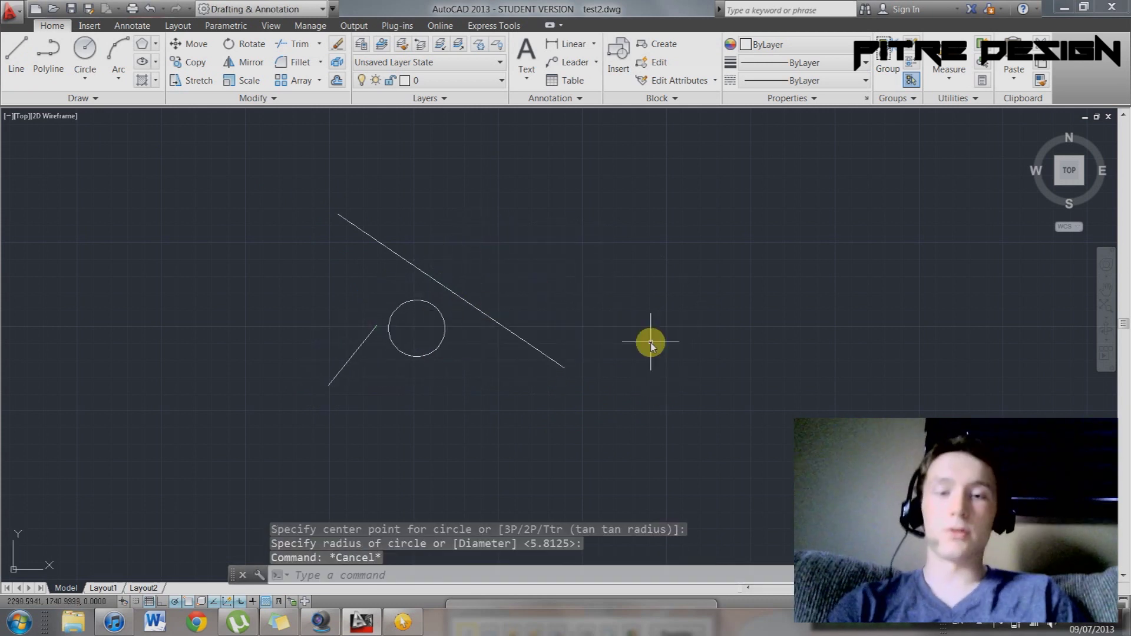
{"action": "left_click", "coordinate": [778, 343]}
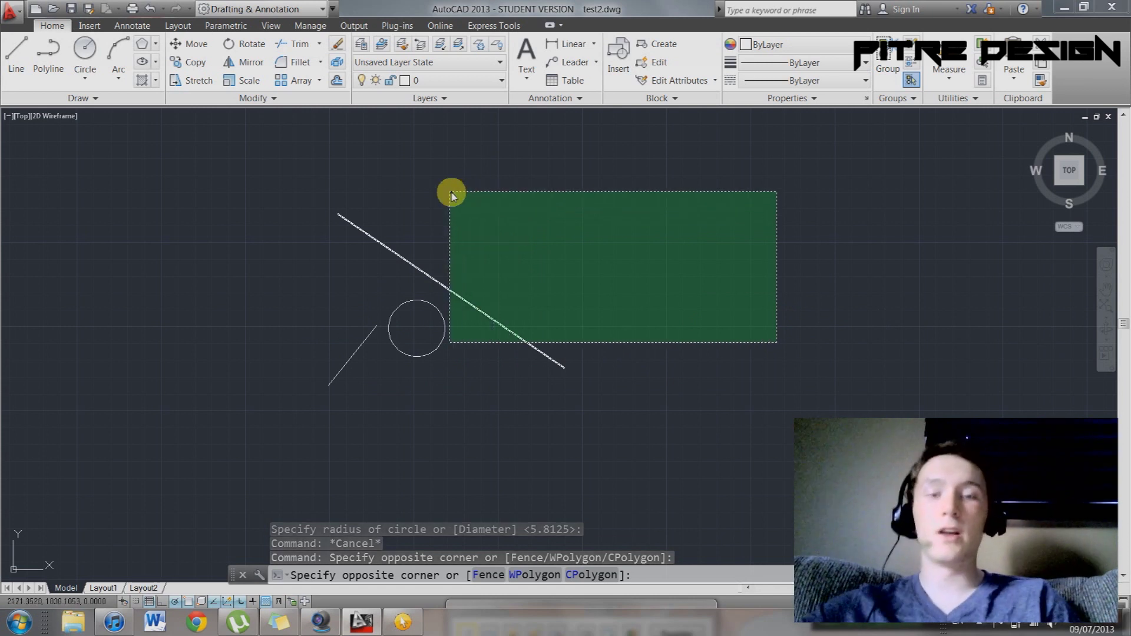
Try moving all three shapes, then just the short line, cancelling each move
{"action": "left_click", "coordinate": [297, 182]}
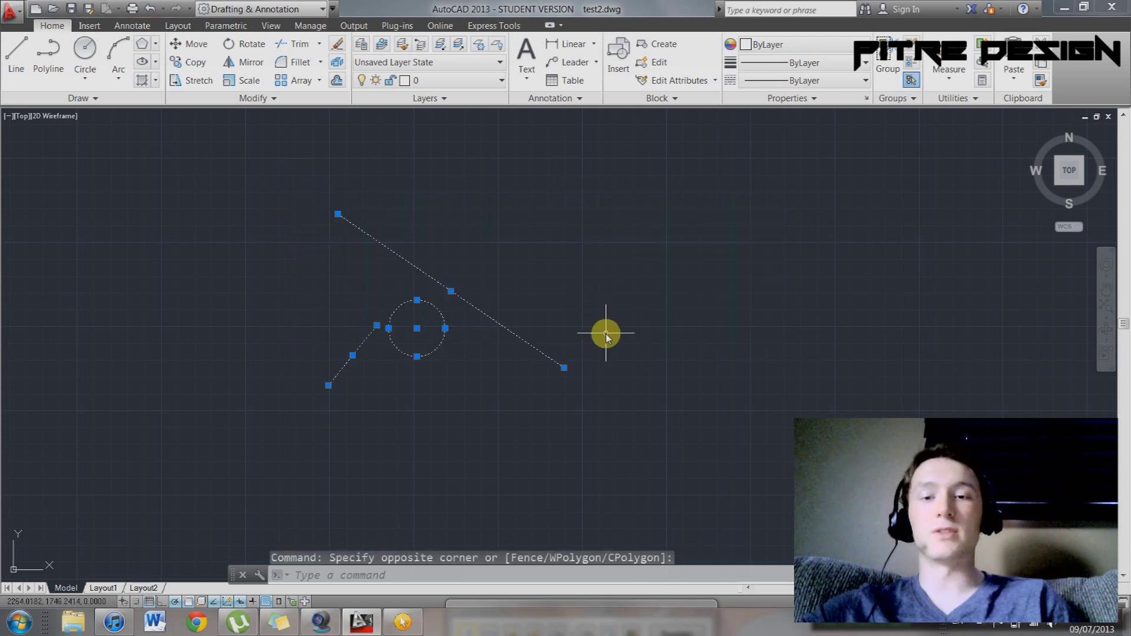
{"action": "key", "text": "Return"}
{"action": "left_click", "coordinate": [624, 347]}
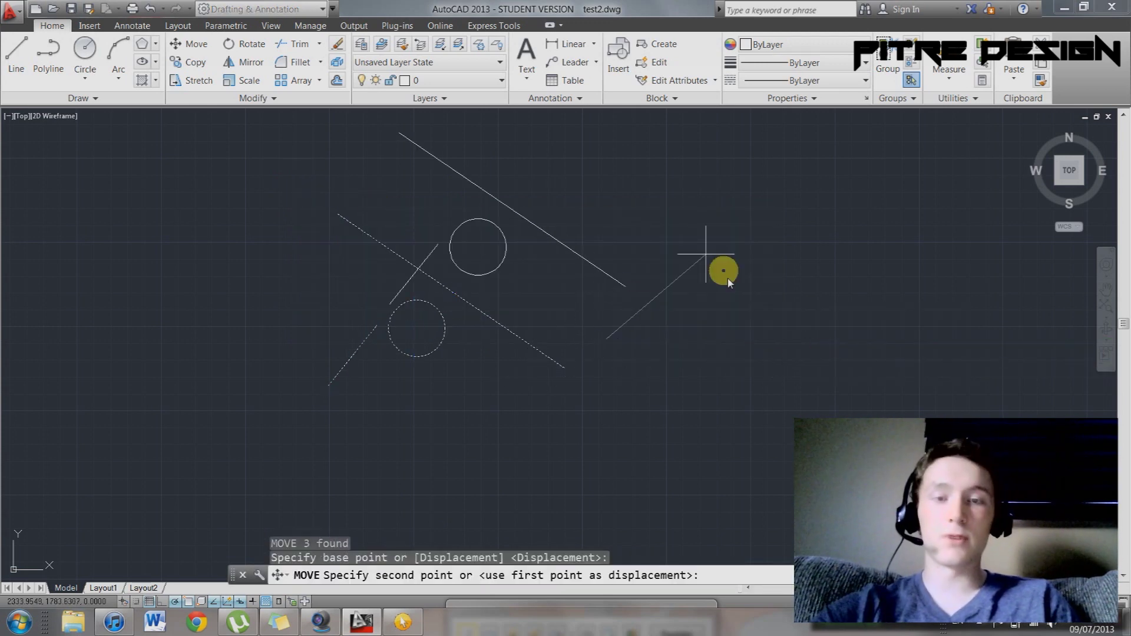
{"action": "key", "text": "Escape"}
{"action": "key", "text": "Escape"}
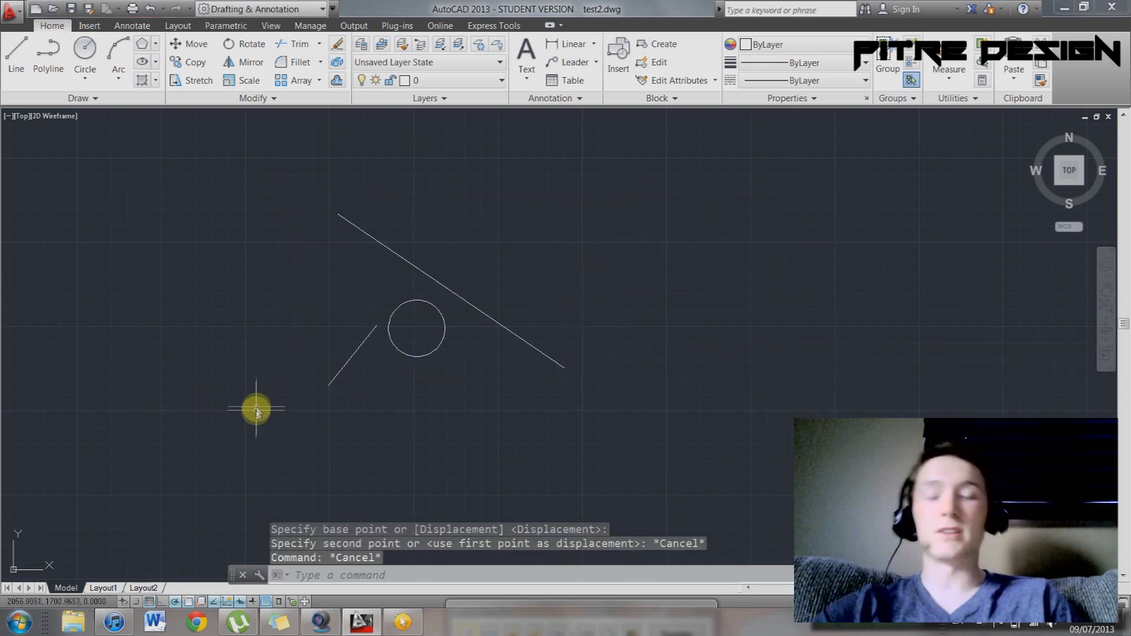
{"action": "left_click", "coordinate": [235, 410]}
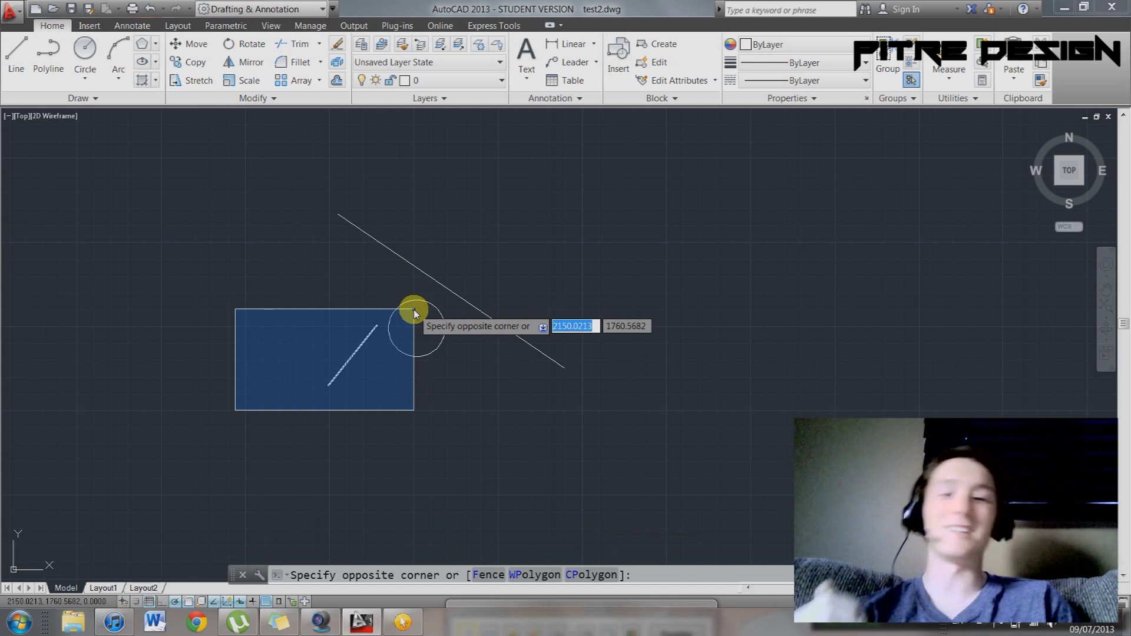
{"action": "left_click", "coordinate": [414, 310]}
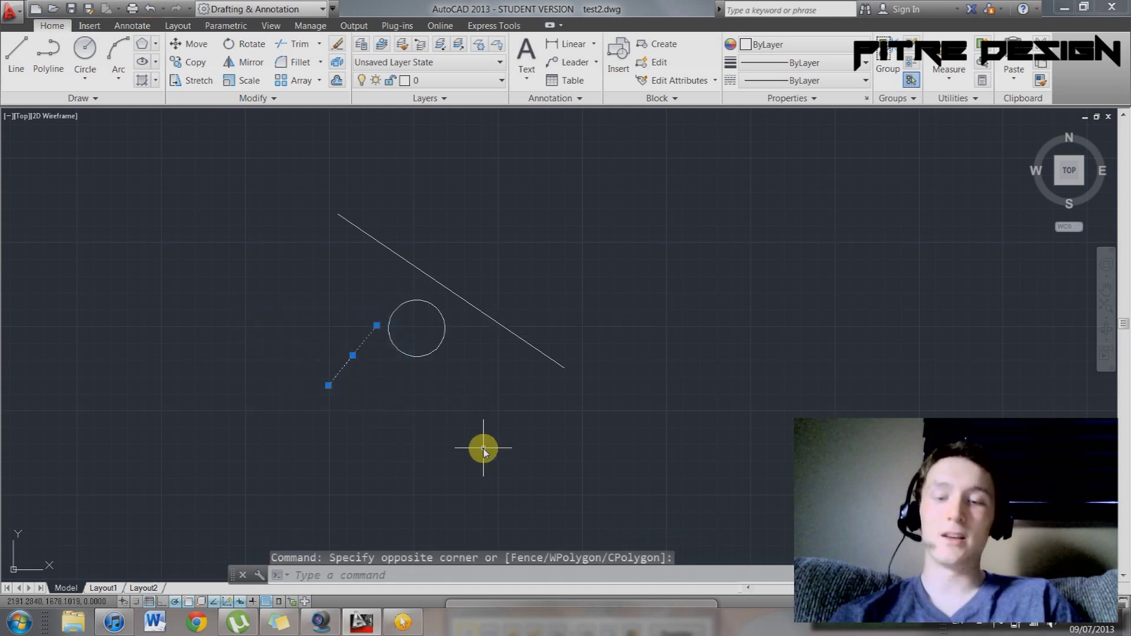
{"action": "key", "text": "m"}
{"action": "key", "text": "Return"}
{"action": "left_click", "coordinate": [563, 368]}
{"action": "key", "text": "Escape"}
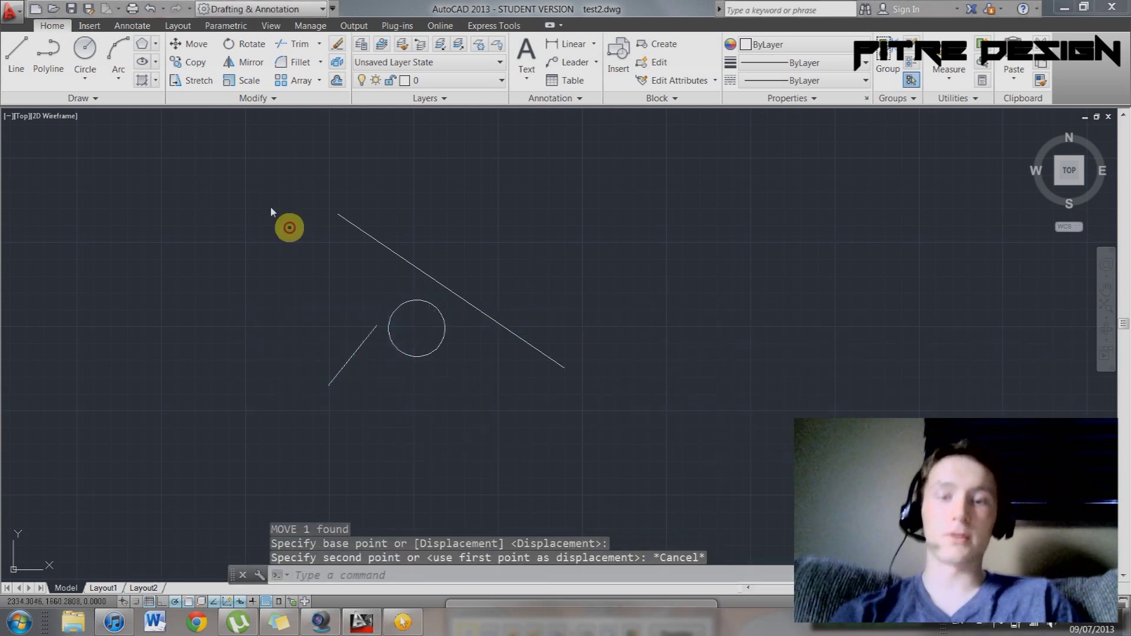
{"action": "key", "text": "Escape"}
Crossing-select both lines and the circle and delete them
{"action": "left_click", "coordinate": [649, 417]}
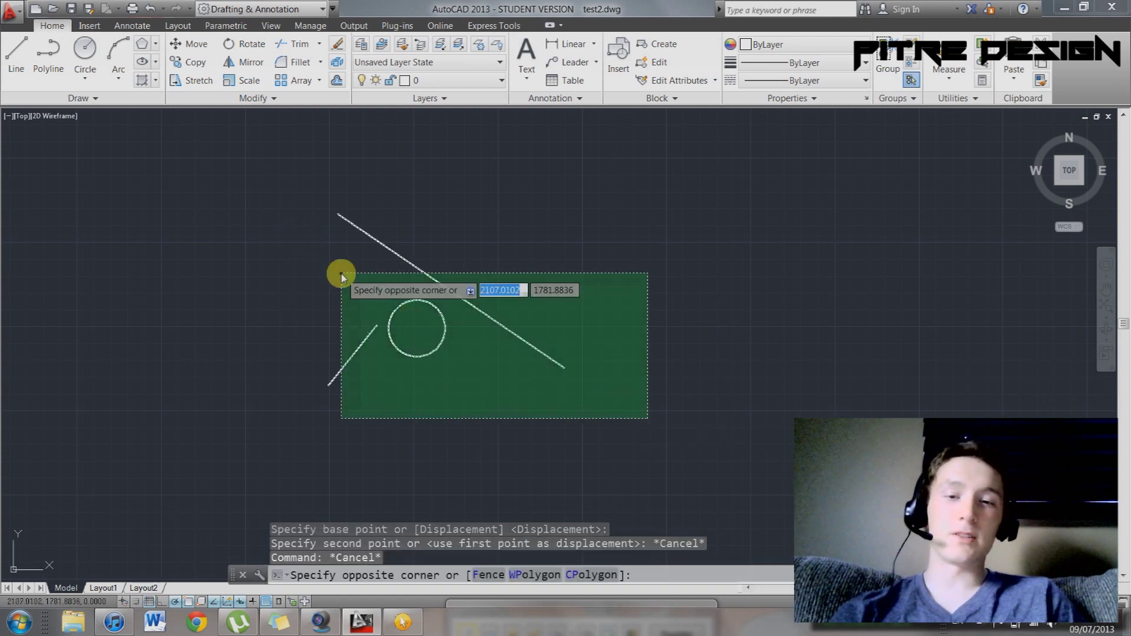
{"action": "left_click", "coordinate": [350, 276]}
{"action": "key", "text": "Delete"}
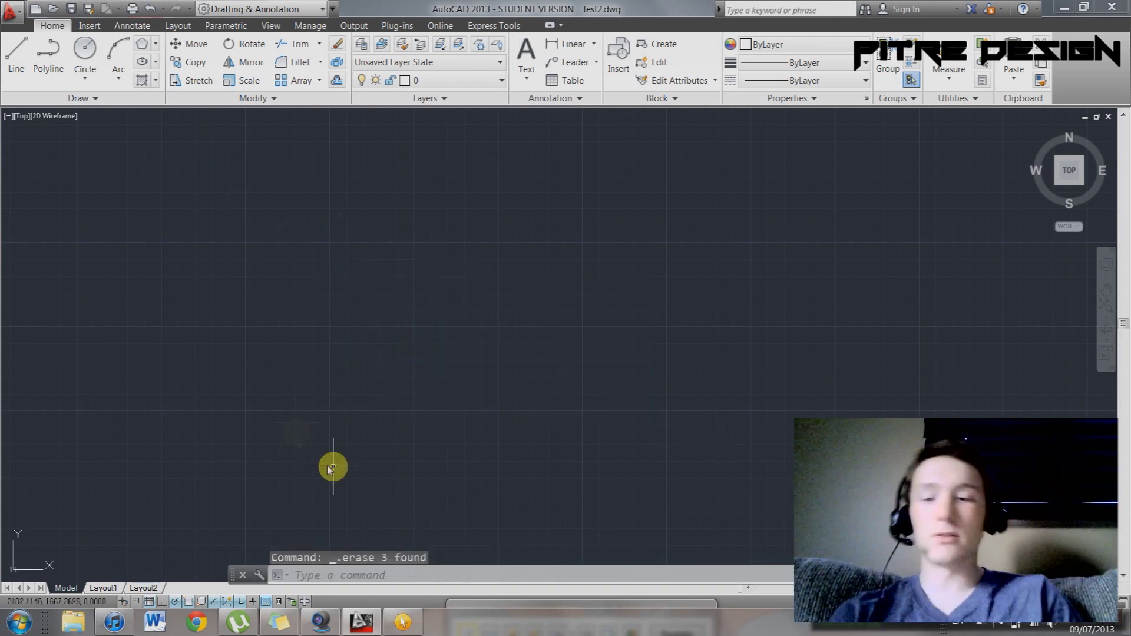
Draw a slanted line with L, then undo it
{"action": "key", "text": "l"}
{"action": "key", "text": "Return"}
{"action": "left_click", "coordinate": [402, 287]}
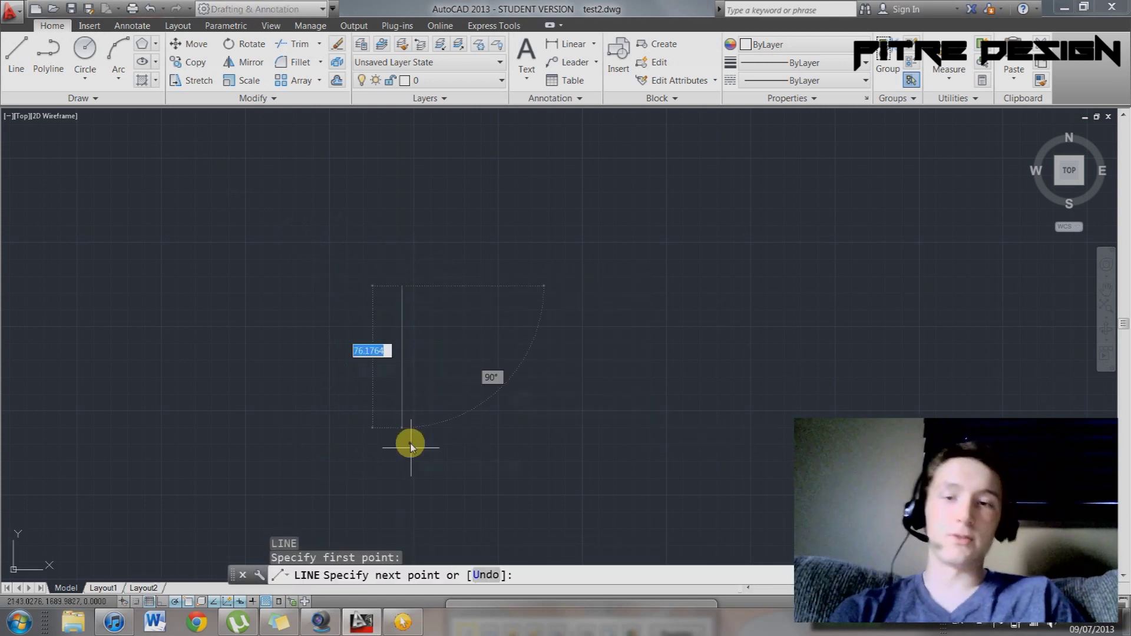
{"action": "left_click", "coordinate": [410, 447]}
{"action": "key", "text": "Escape"}
{"action": "key", "text": "ctrl+z"}
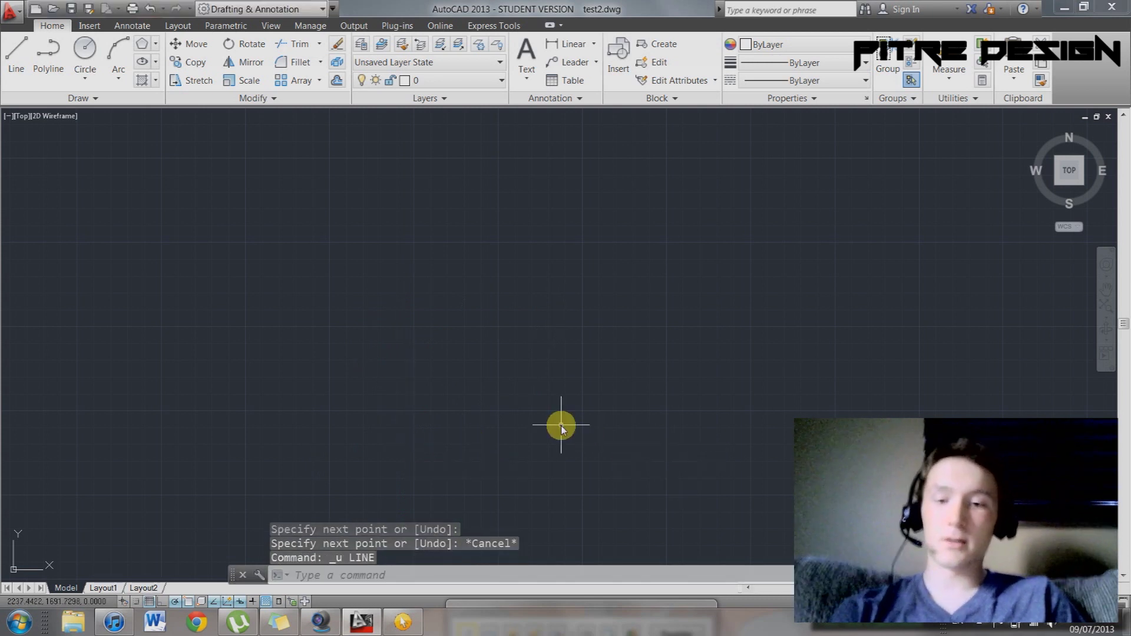
Draw a vertical line with the L command
{"action": "key", "text": "l"}
{"action": "key", "text": "Return"}
{"action": "left_click", "coordinate": [459, 253]}
{"action": "left_click", "coordinate": [460, 358]}
{"action": "key", "text": "Escape"}
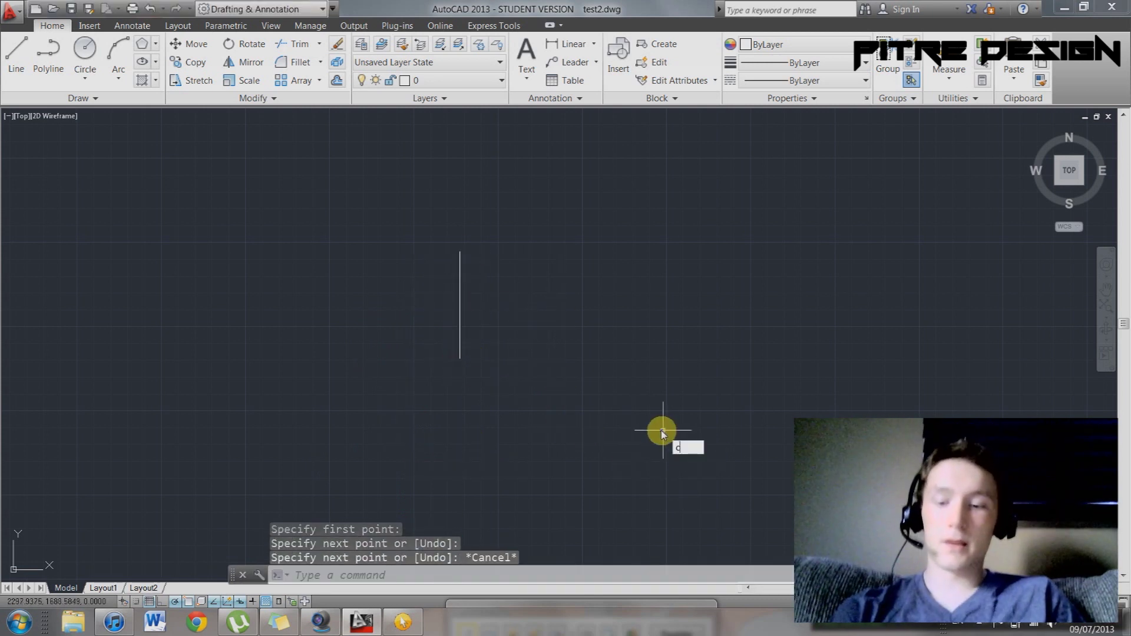
Place a small circle to the right of the vertical line
{"action": "key", "text": "Return"}
{"action": "left_click", "coordinate": [530, 313]}
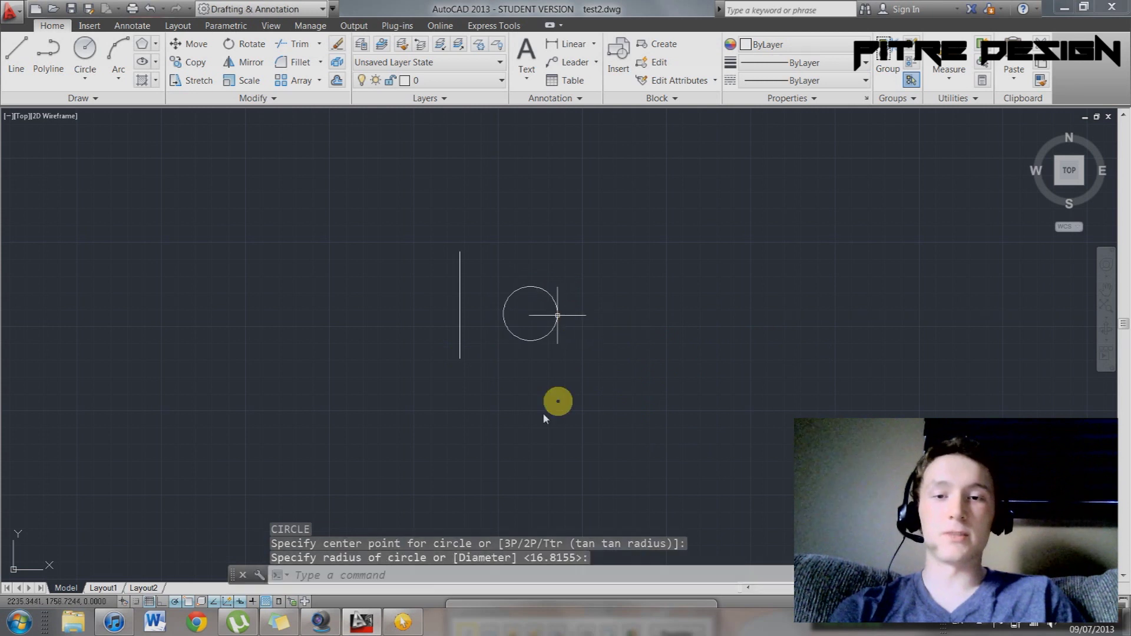
{"action": "key", "text": "Escape"}
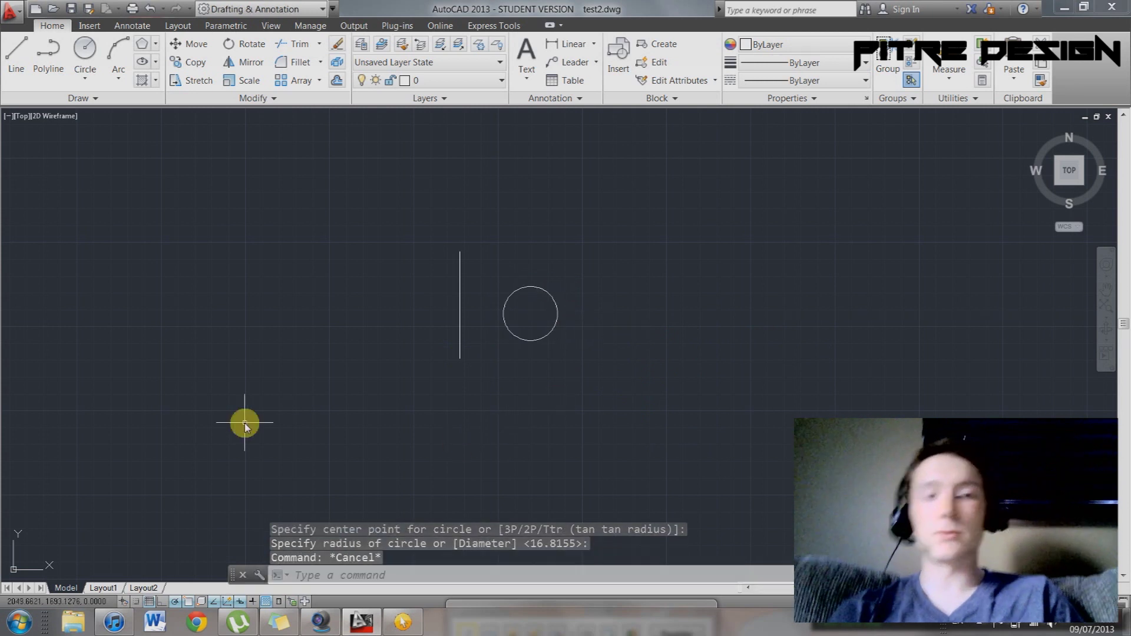
Turn grid snap on, test it with a cancelled line, then turn snap off with F9
{"action": "left_click", "coordinate": [135, 605]}
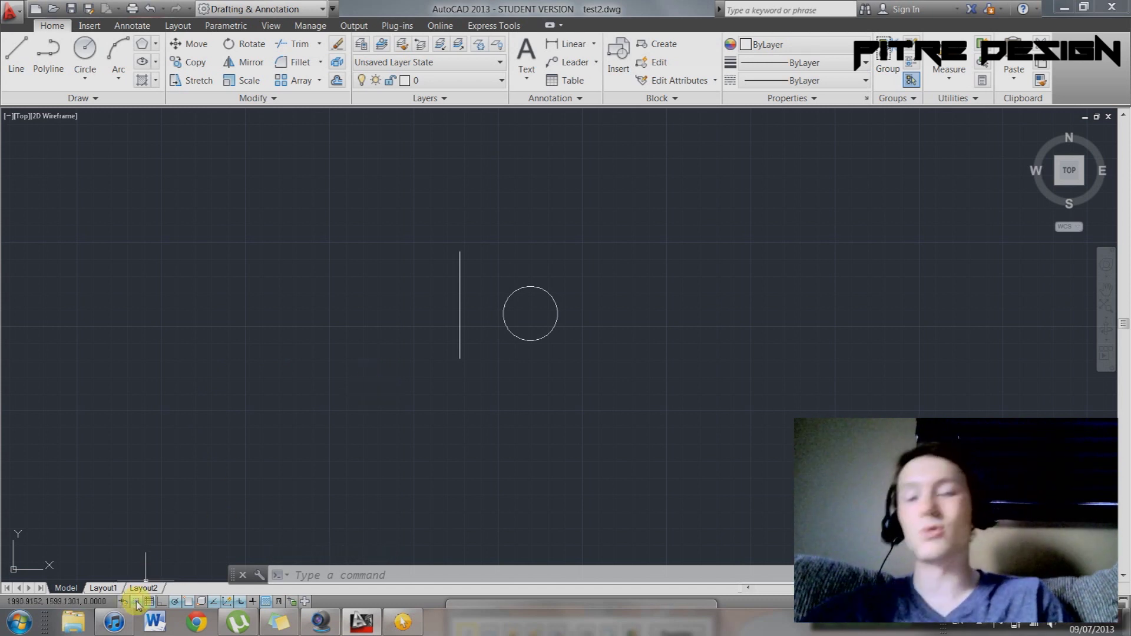
{"action": "type", "text": "l"}
{"action": "key", "text": "Return"}
{"action": "left_click", "coordinate": [268, 400]}
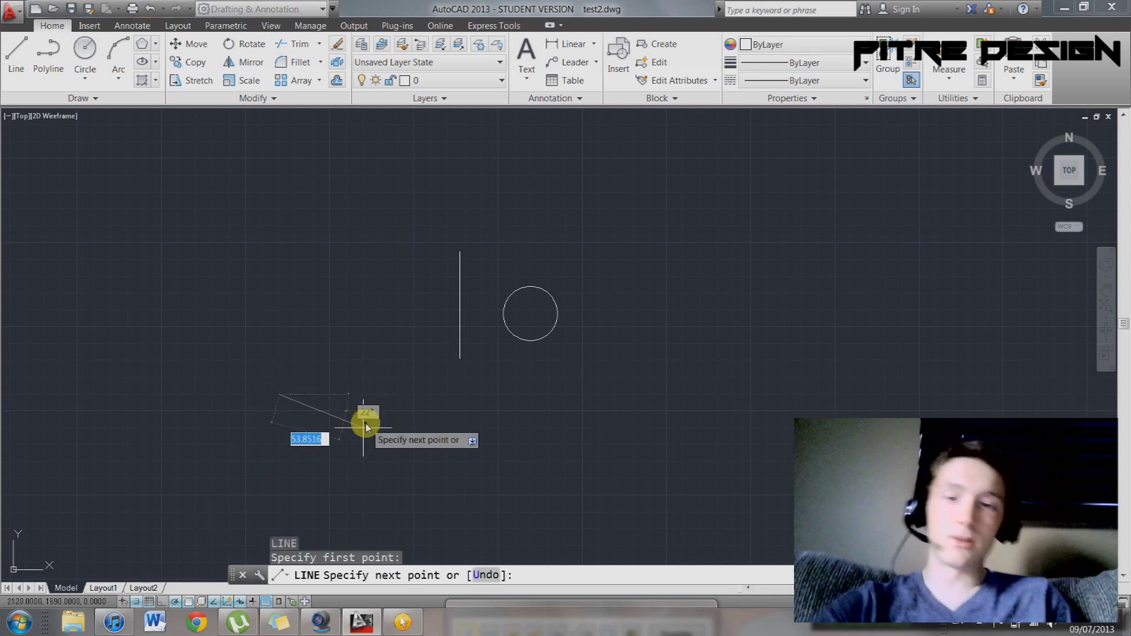
{"action": "scroll", "coordinate": [298, 355], "scroll_direction": "up", "scroll_amount": 5}
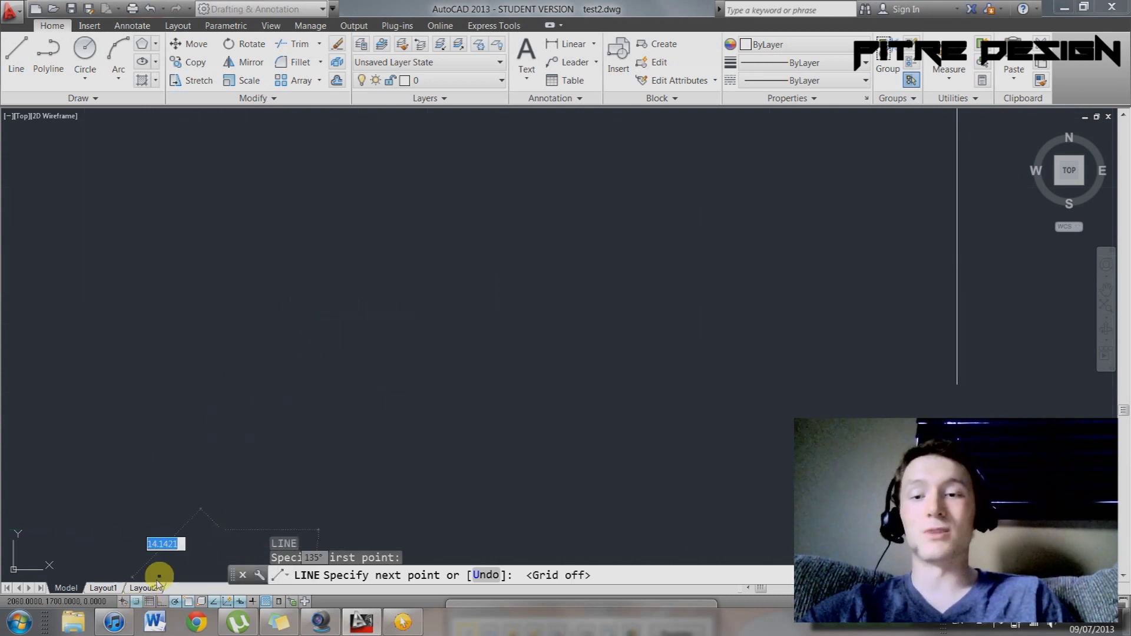
{"action": "scroll", "coordinate": [379, 349], "scroll_direction": "down", "scroll_amount": 3}
{"action": "scroll", "coordinate": [282, 376], "scroll_direction": "down", "scroll_amount": 2}
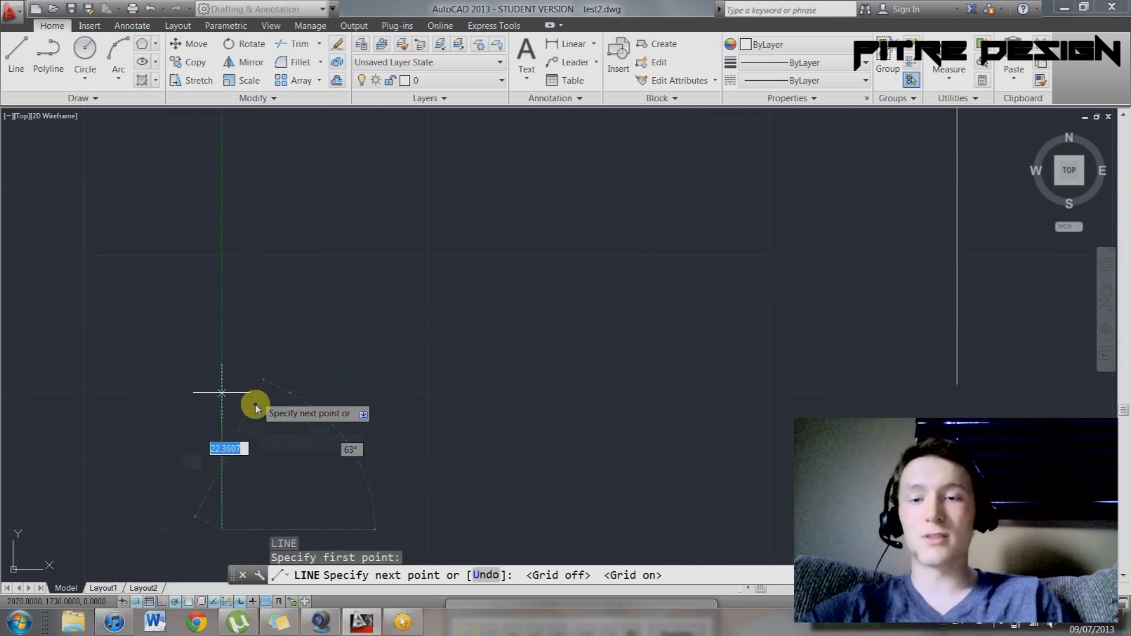
{"action": "key", "text": "Escape"}
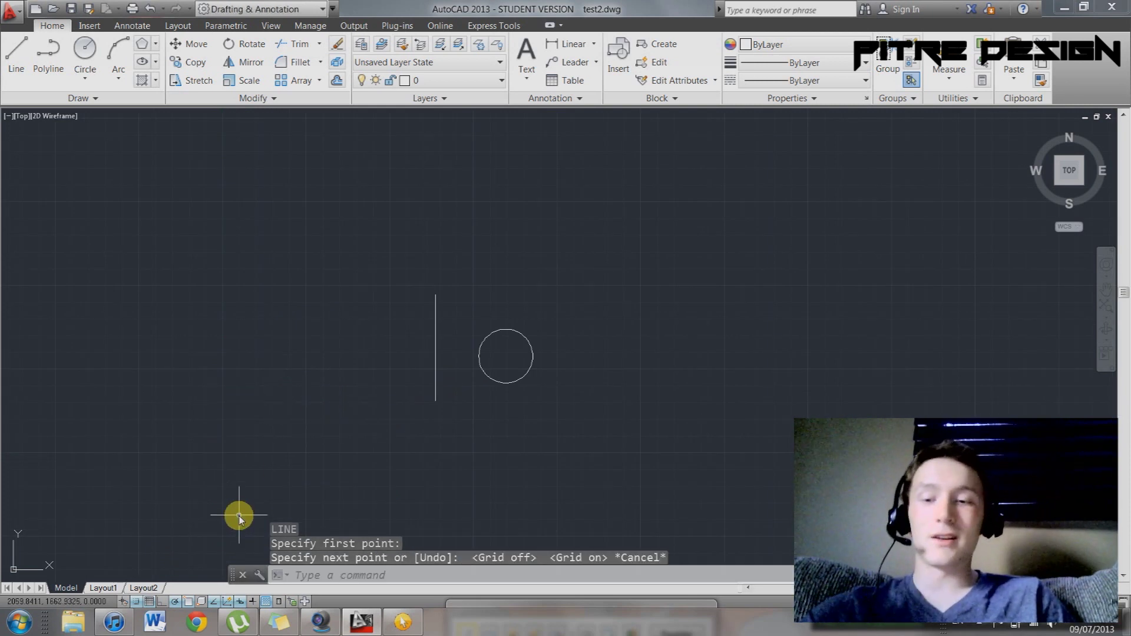
{"action": "key", "text": "F9"}
Turn Ortho on with F8 and test it with a cancelled line
{"action": "key", "text": "F8"}
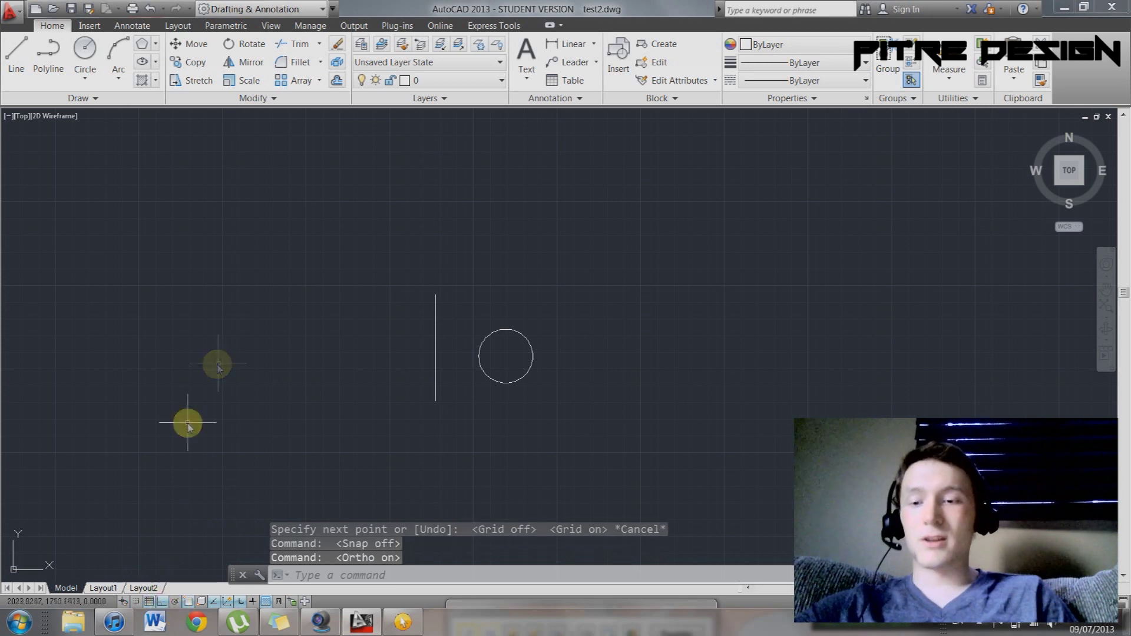
{"action": "key", "text": "l"}
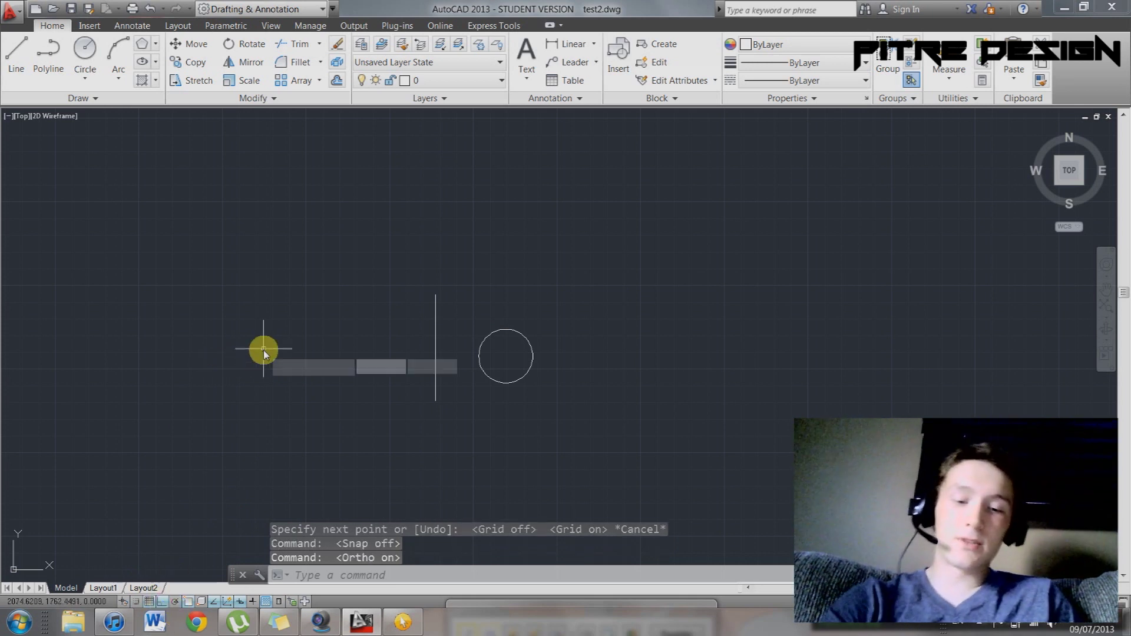
{"action": "key", "text": "Return"}
{"action": "left_click", "coordinate": [307, 354]}
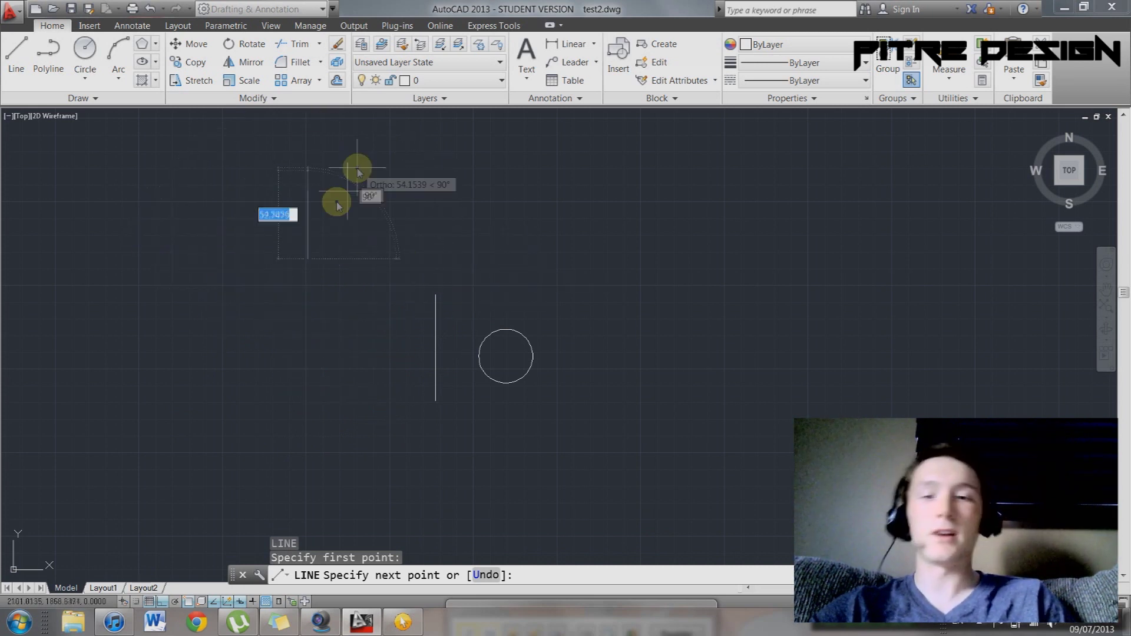
{"action": "key", "text": "Escape"}
Turn polar tracking on, test it with a cancelled line, and switch object snap off
{"action": "left_click", "coordinate": [175, 601]}
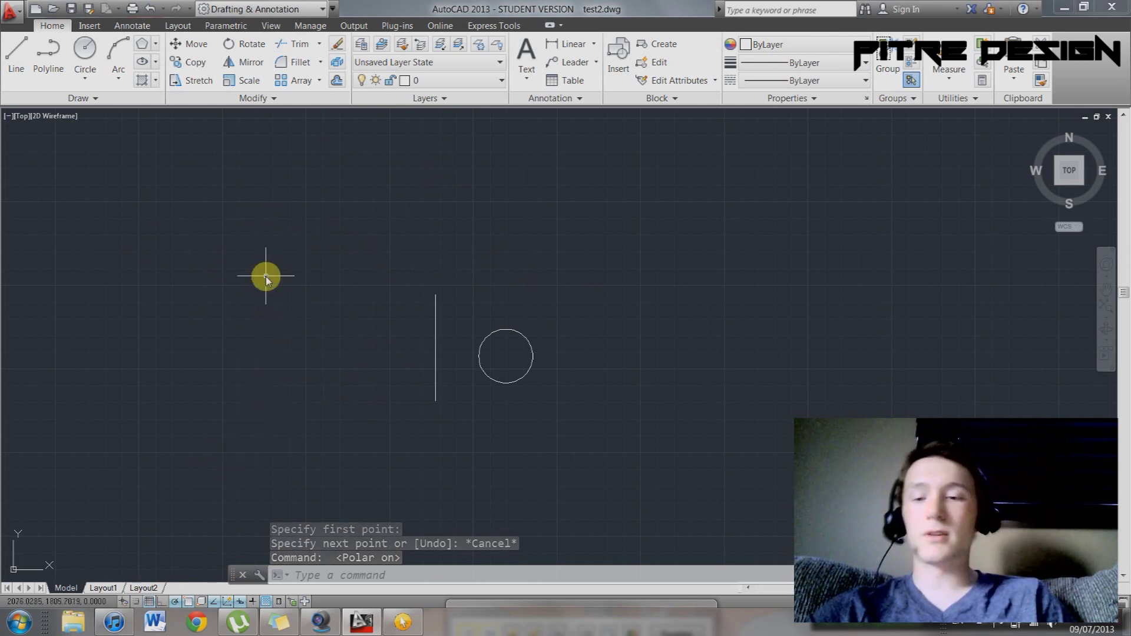
{"action": "type", "text": "l"}
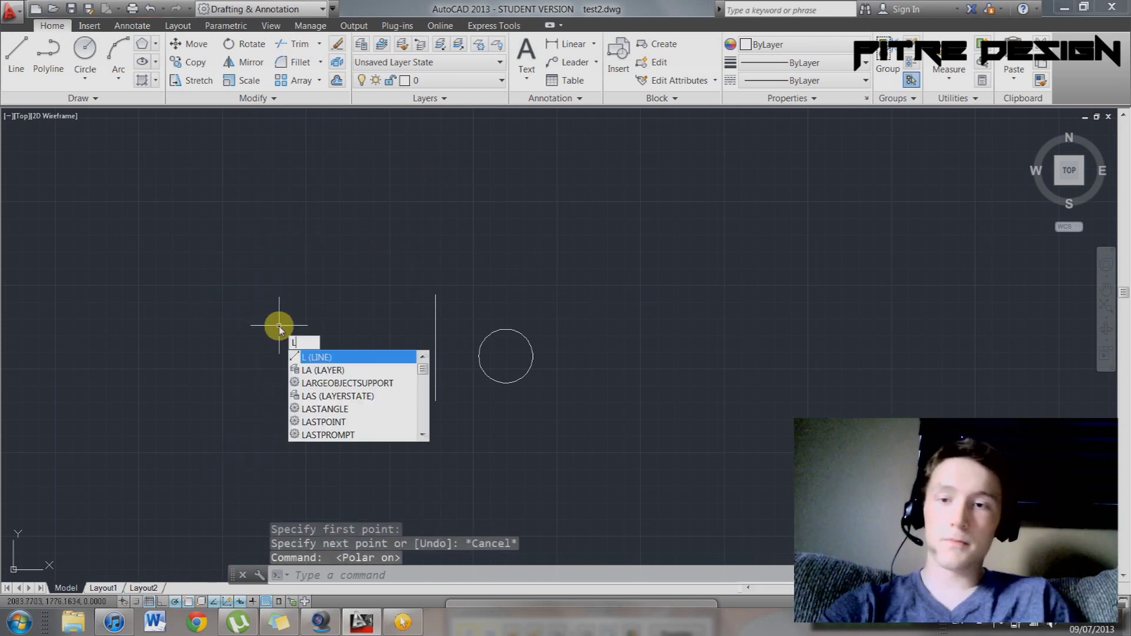
{"action": "key", "text": "Return"}
{"action": "left_click", "coordinate": [352, 229]}
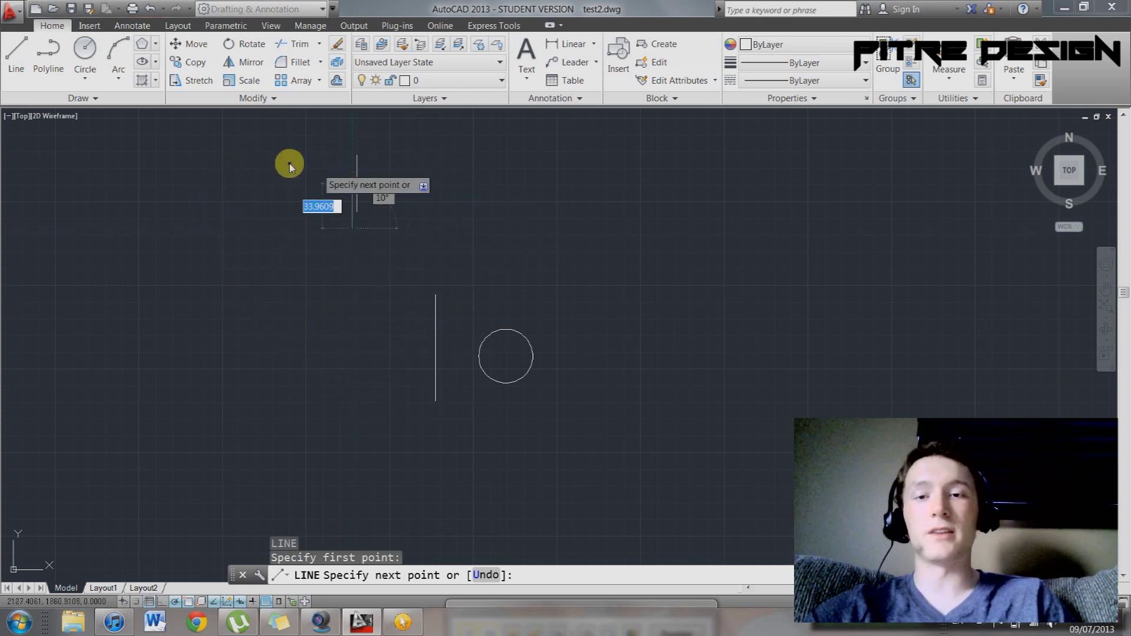
{"action": "key", "text": "Escape"}
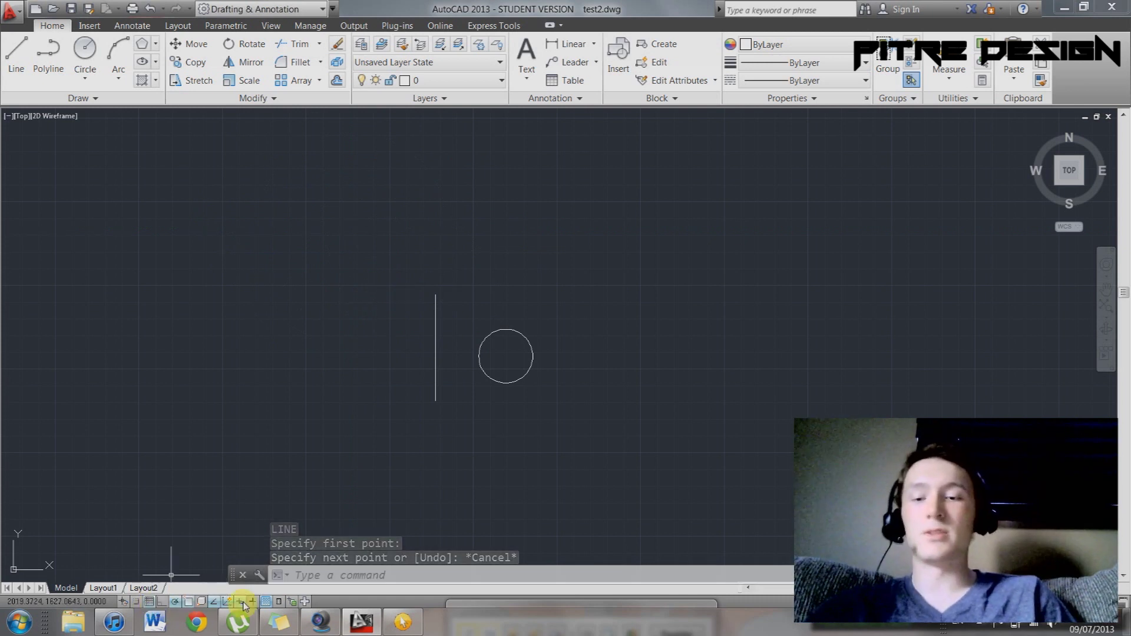
{"action": "left_click", "coordinate": [190, 602]}
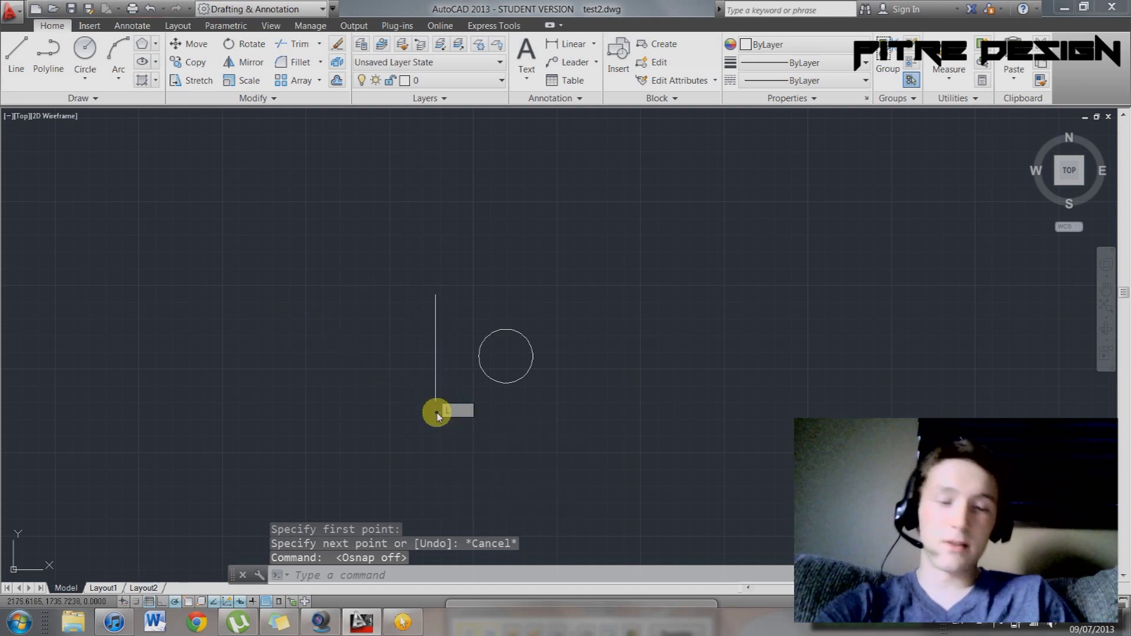
Start a line near the vertical line with object snap off, then cancel it
{"action": "key", "text": "Return"}
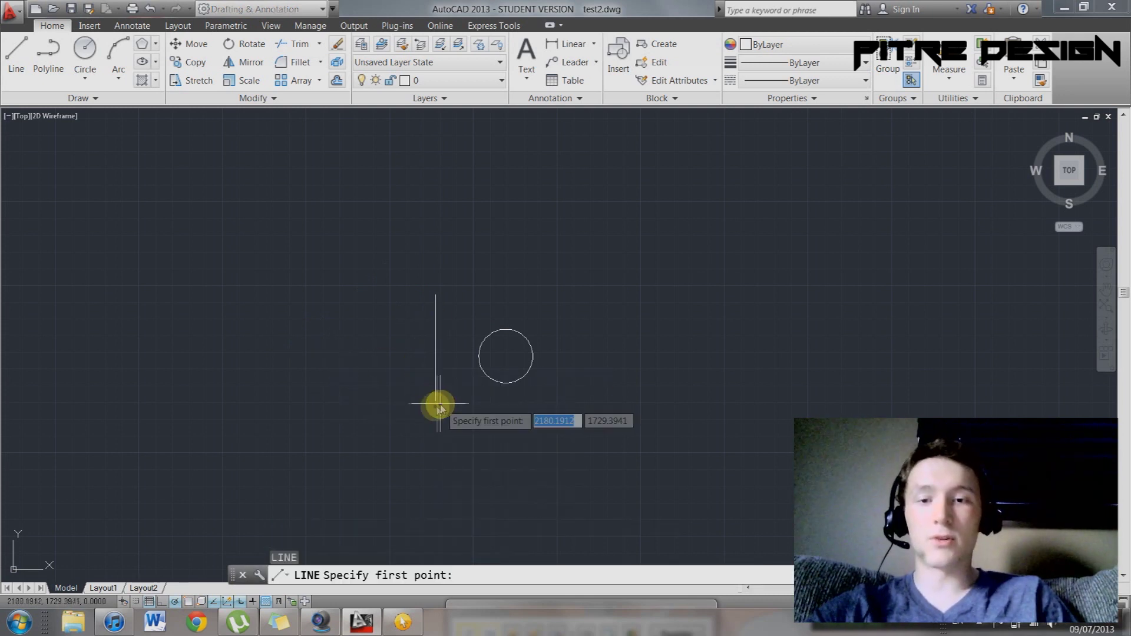
{"action": "scroll", "coordinate": [436, 401], "scroll_direction": "up", "scroll_amount": 5}
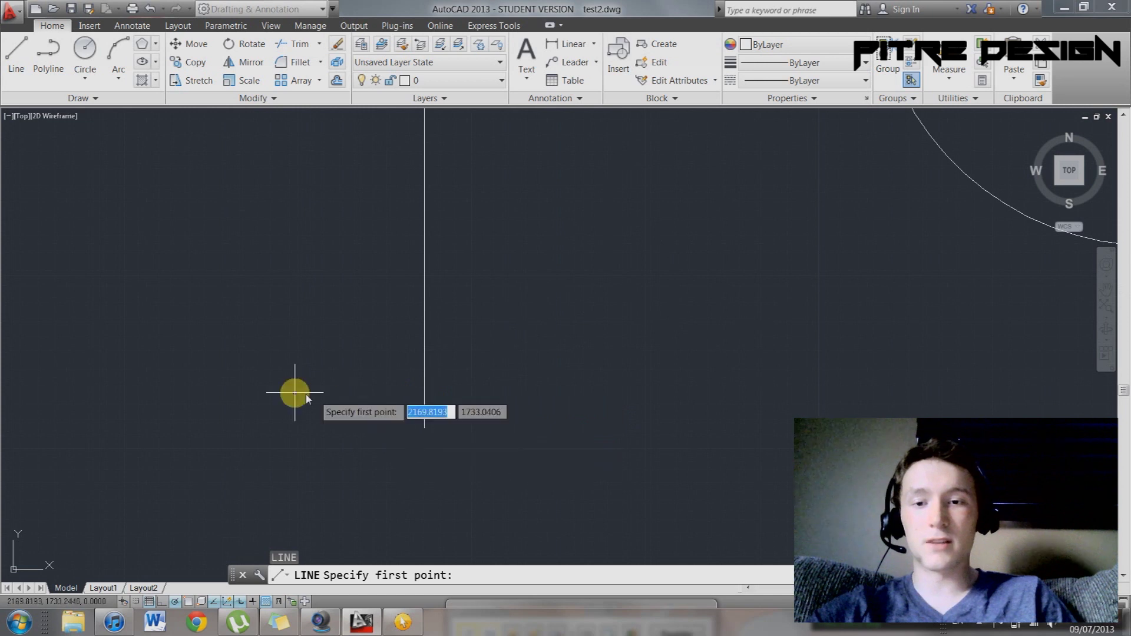
{"action": "left_click", "coordinate": [406, 434]}
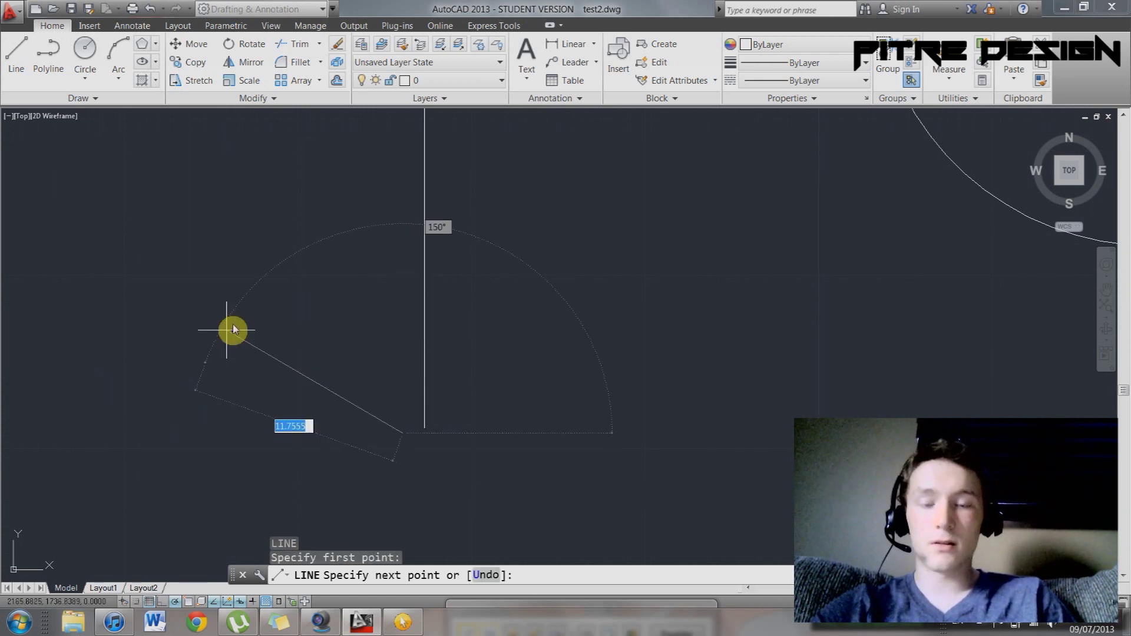
{"action": "key", "text": "Escape"}
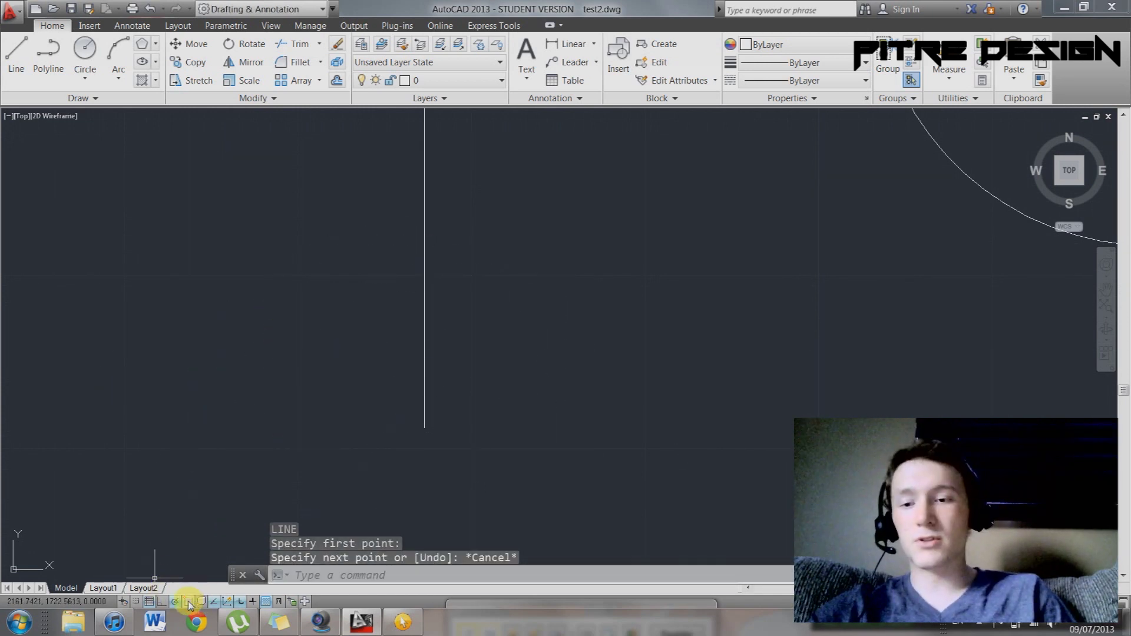
Turn object snap back on and pan the line and circle into the centre
{"action": "left_click", "coordinate": [189, 602]}
{"action": "key", "text": "Return"}
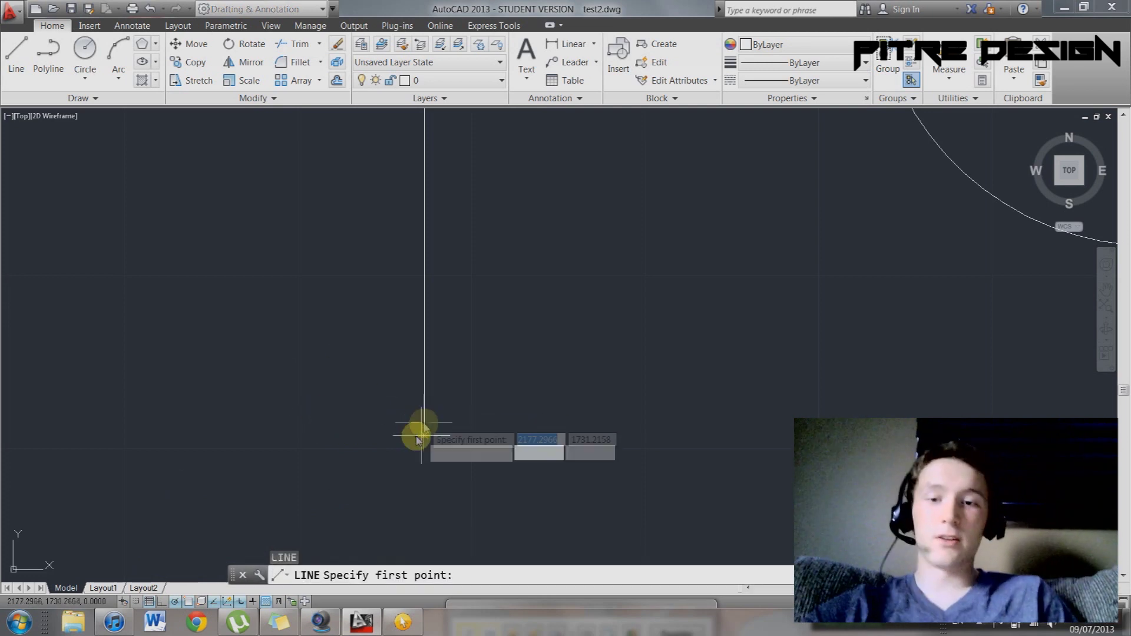
{"action": "scroll", "coordinate": [330, 302], "scroll_direction": "down", "scroll_amount": 5}
{"action": "key", "text": "Escape"}
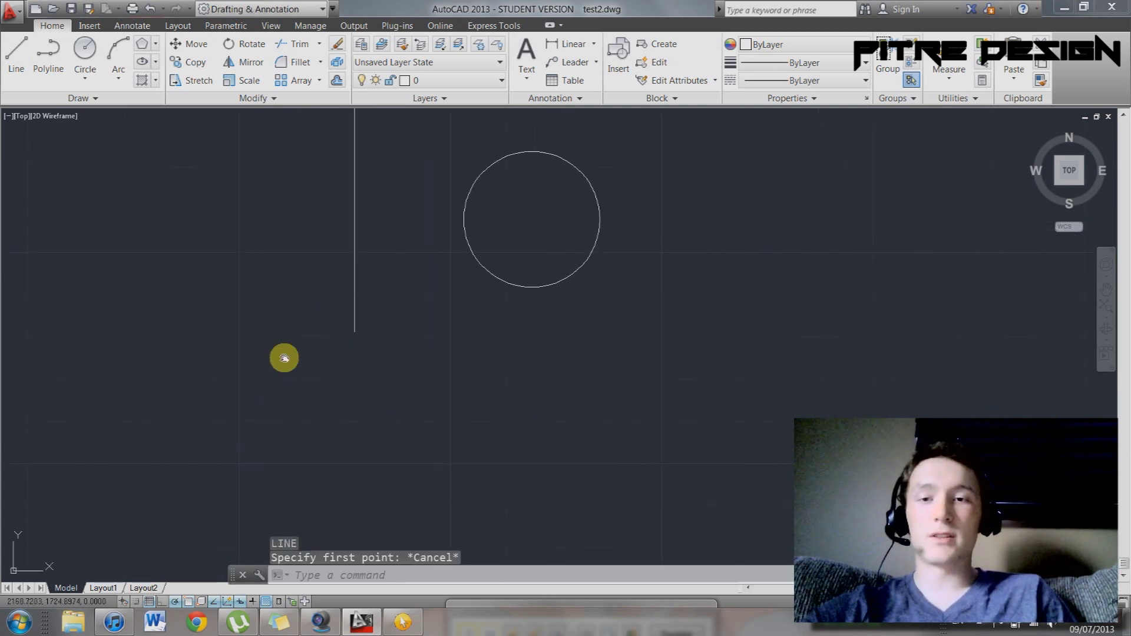
{"action": "middle_click_drag", "start_coordinate": [282, 356], "coordinate": [242, 441]}
{"action": "key", "text": "Escape"}
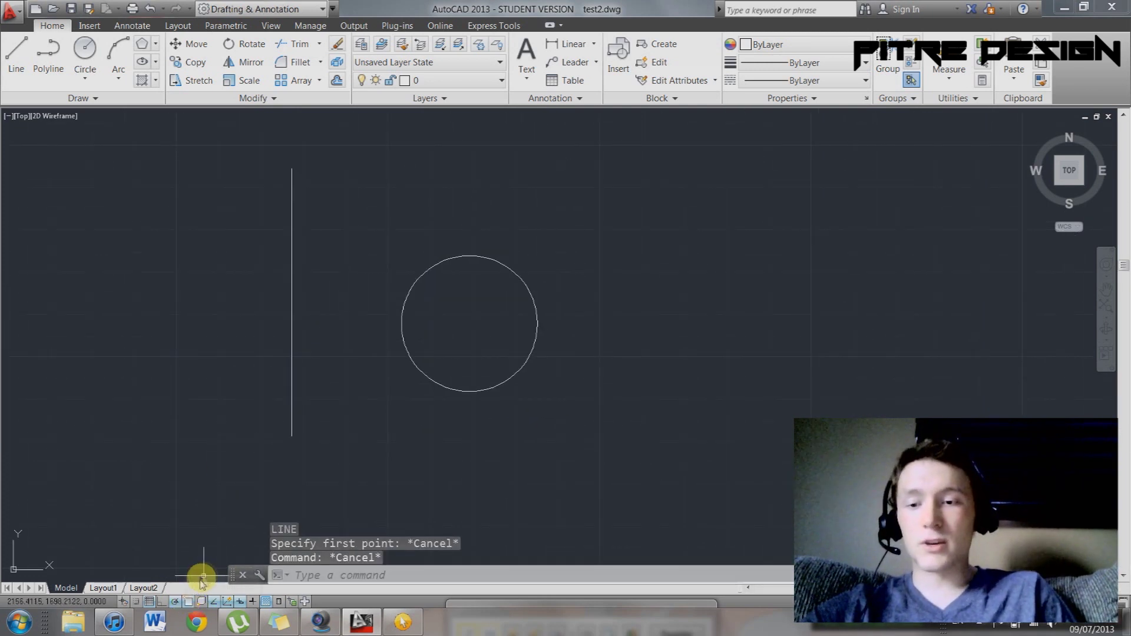
{"action": "right_click", "coordinate": [188, 611]}
{"action": "key", "text": "Escape"}
Turn off the Tangent, Nearest and Parallel snaps via OSNAP, then start a new line
{"action": "type", "text": "OSNAP"}
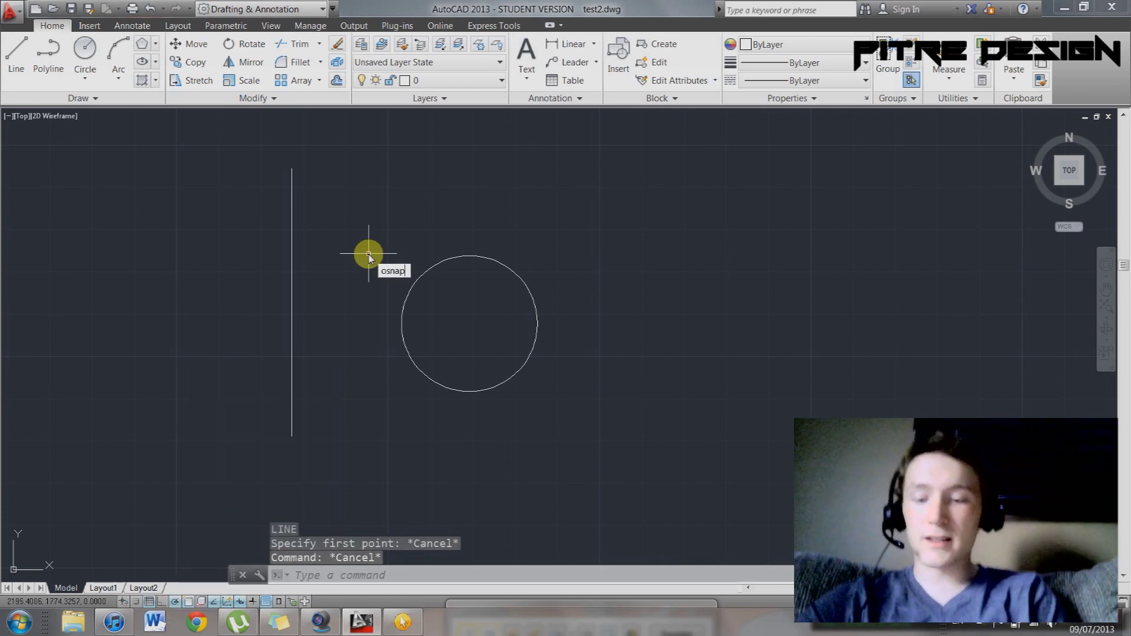
{"action": "key", "text": "Return"}
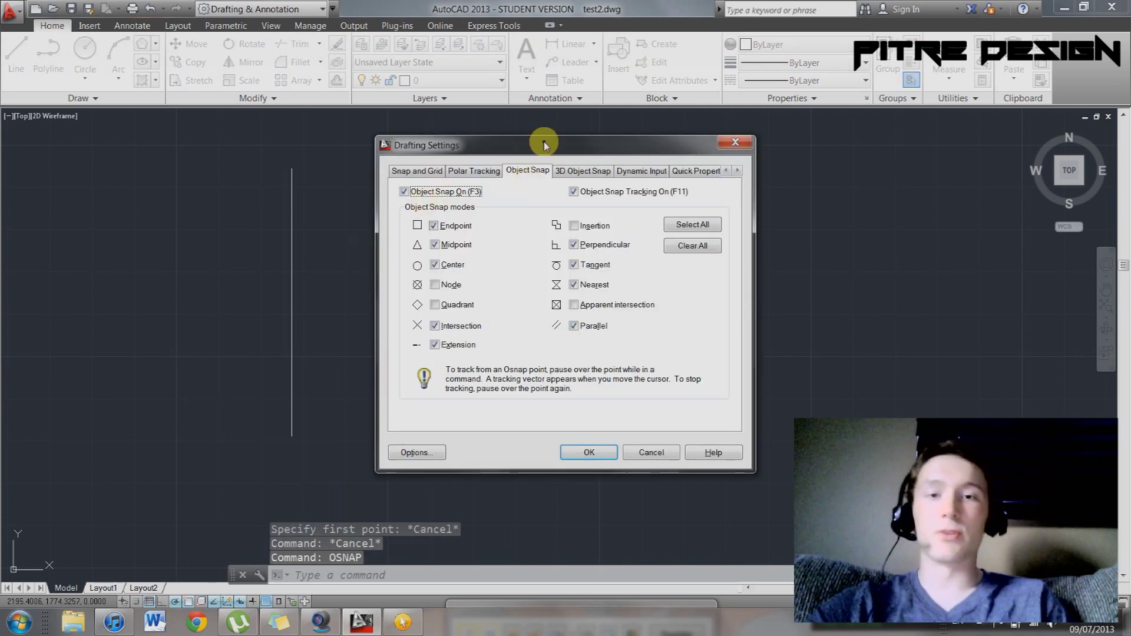
{"action": "left_click_drag", "start_coordinate": [540, 144], "coordinate": [778, 124]}
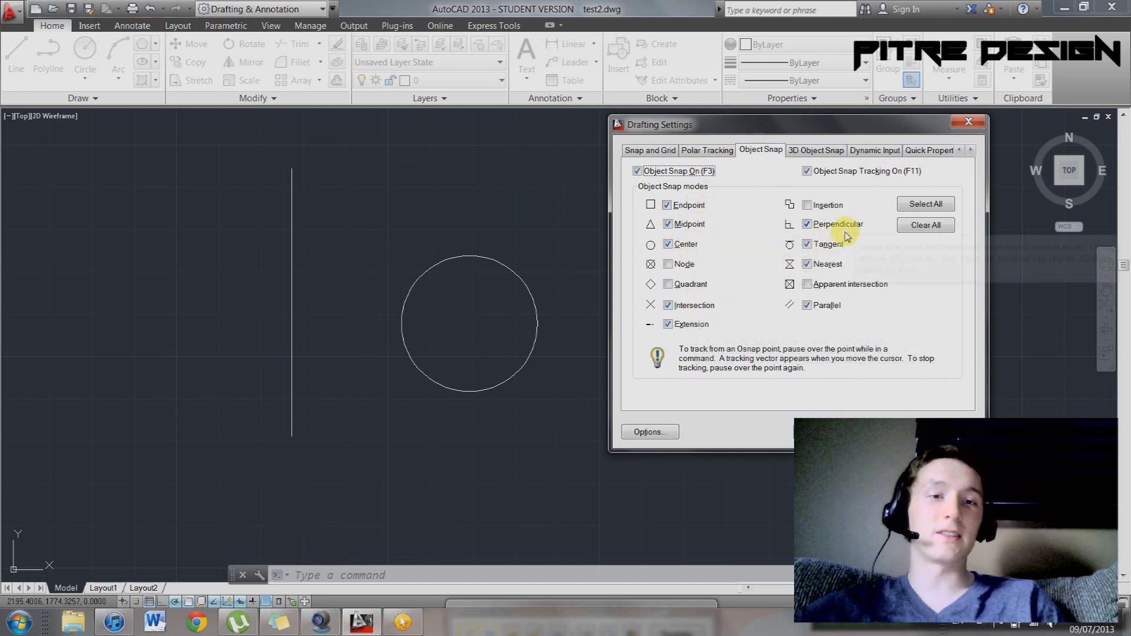
{"action": "left_click", "coordinate": [808, 265]}
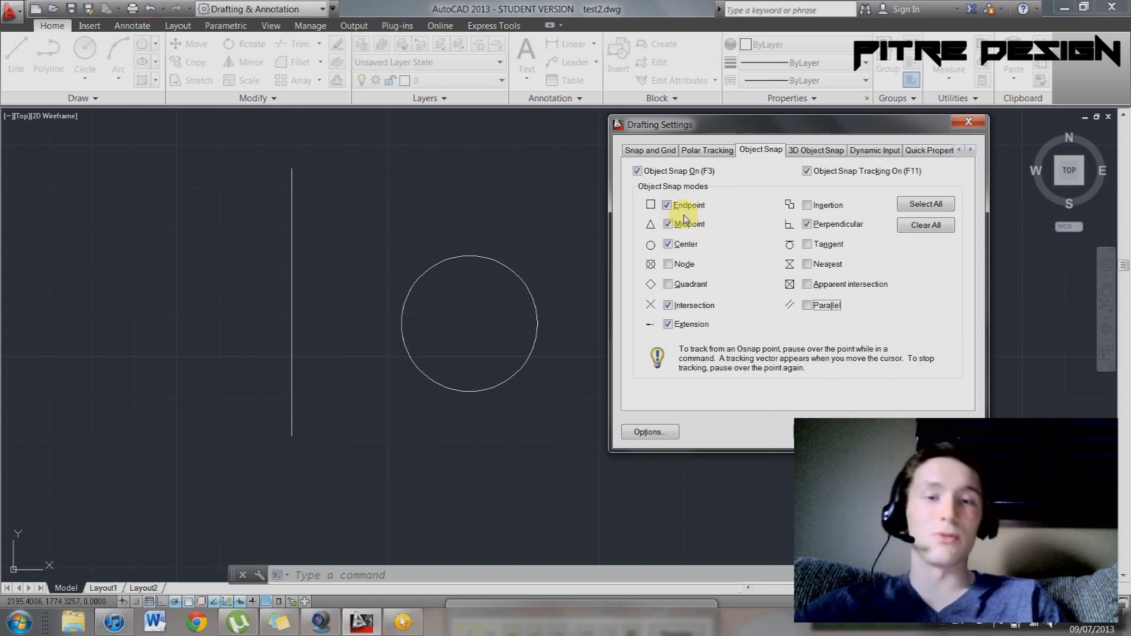
{"action": "key", "text": "Return"}
{"action": "type", "text": "l"}
{"action": "key", "text": "Return"}
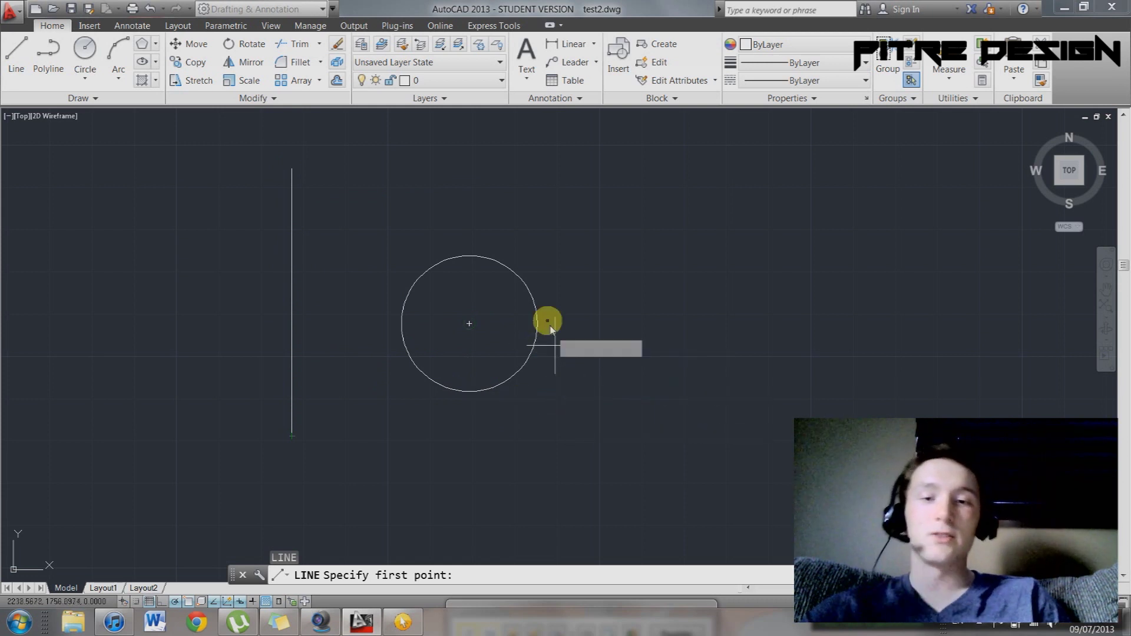
Draw a line from the circle's centre, undo it, and check the OSNAP settings
{"action": "left_click", "coordinate": [470, 325]}
{"action": "left_click", "coordinate": [588, 193]}
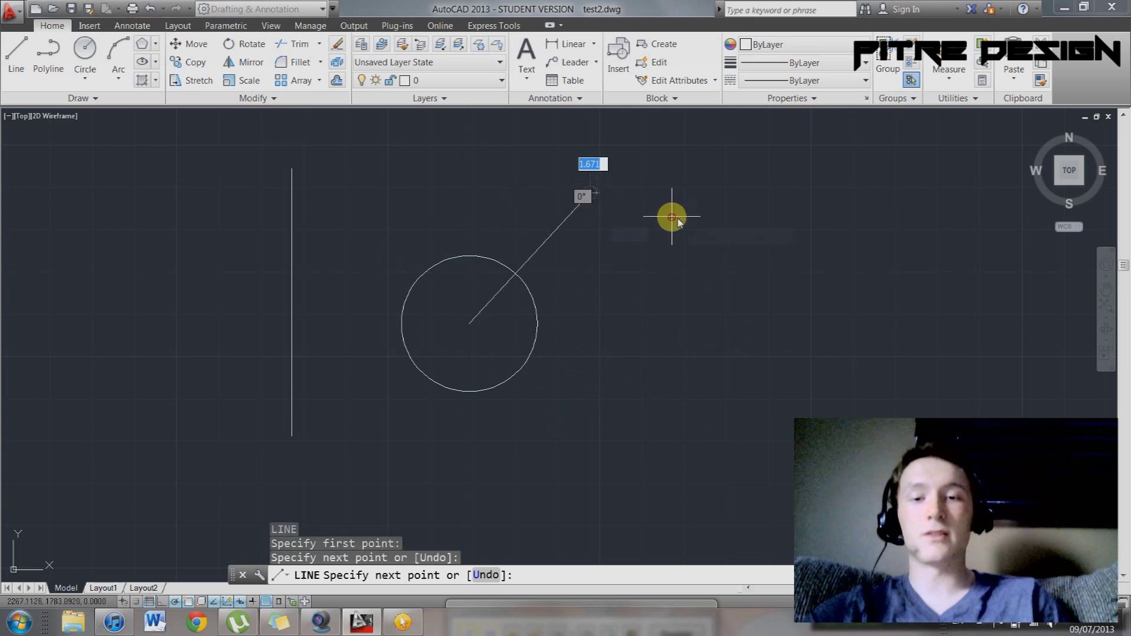
{"action": "key", "text": "Escape"}
{"action": "key", "text": "ctrl+z"}
{"action": "type", "text": "osnap"}
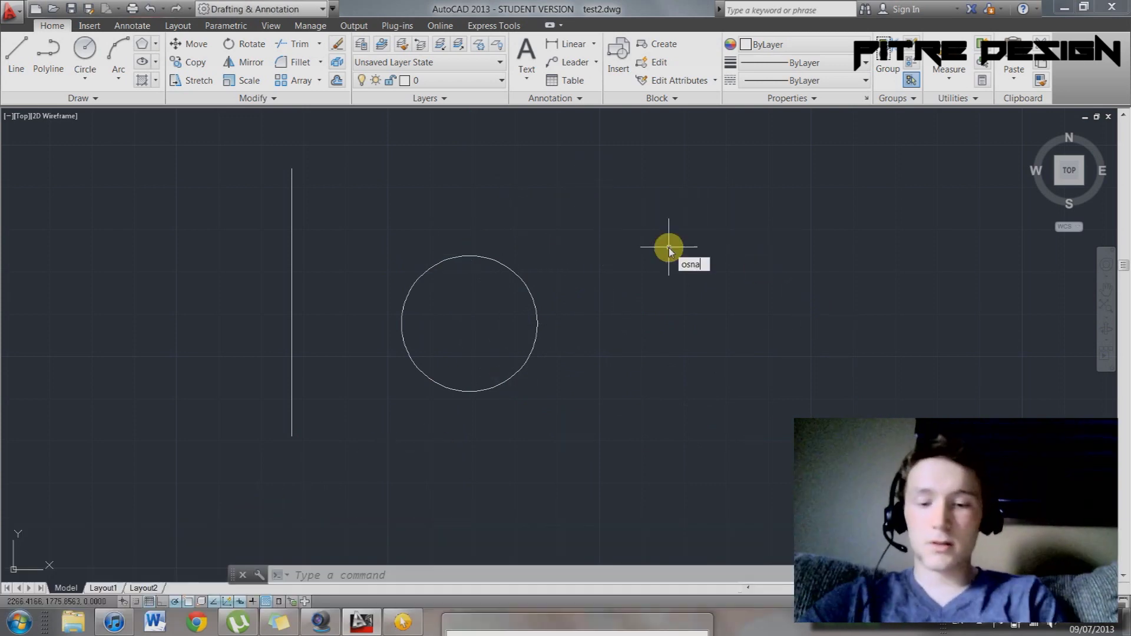
{"action": "key", "text": "Return"}
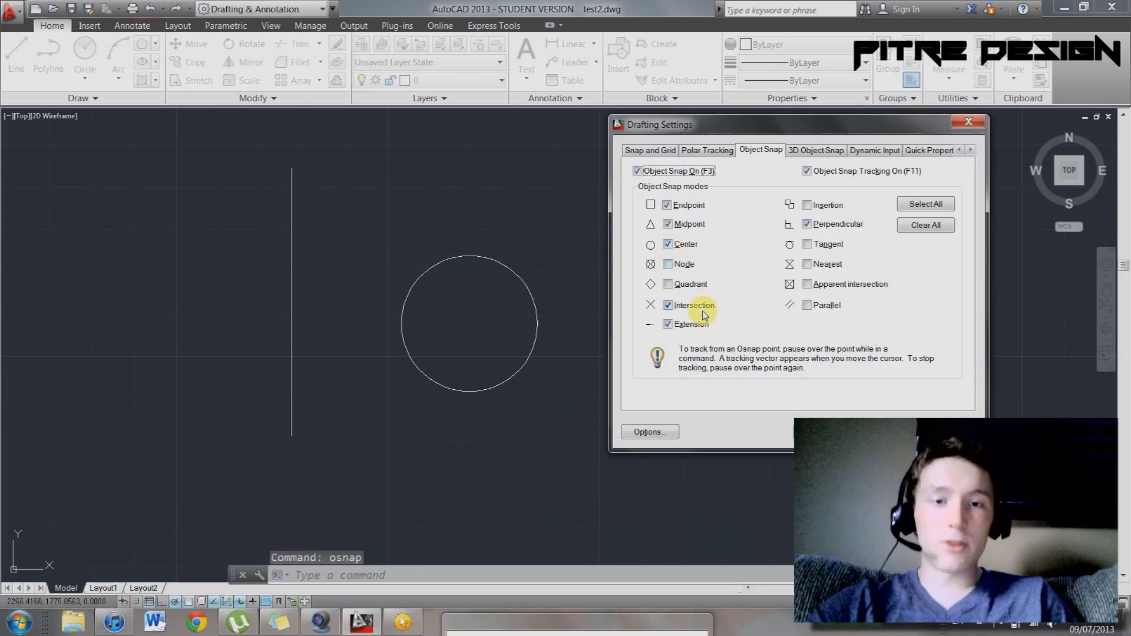
{"action": "left_click", "coordinate": [968, 122]}
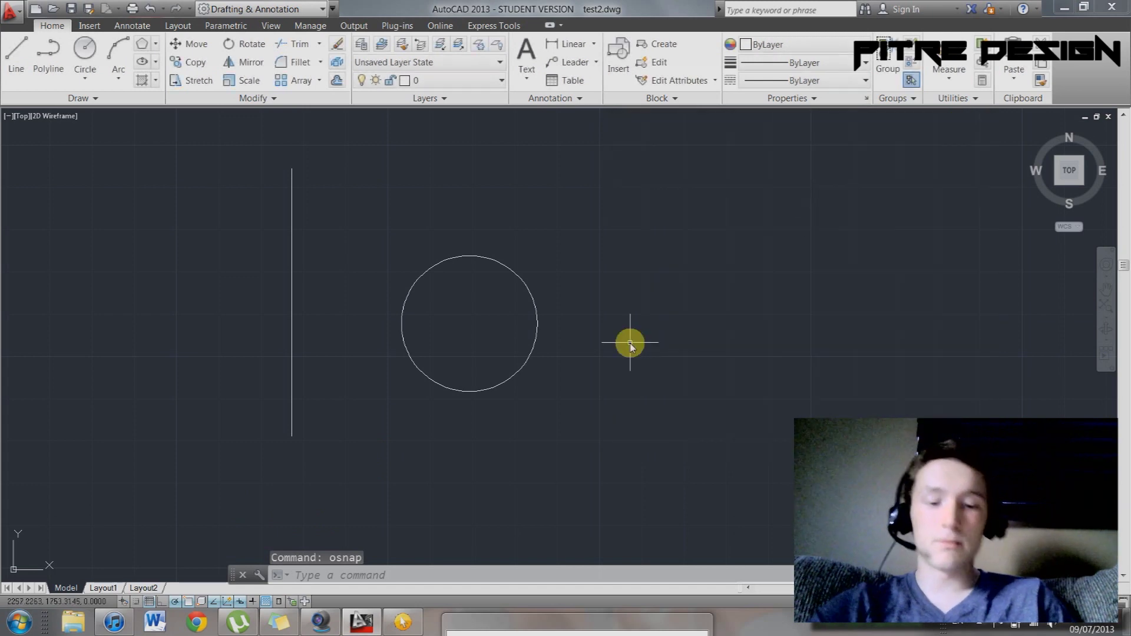
Start a line at the vertical line's bottom end, cancel it, and reopen OSNAP settings
{"action": "type", "text": "l"}
{"action": "key", "text": "Return"}
{"action": "left_click", "coordinate": [411, 421]}
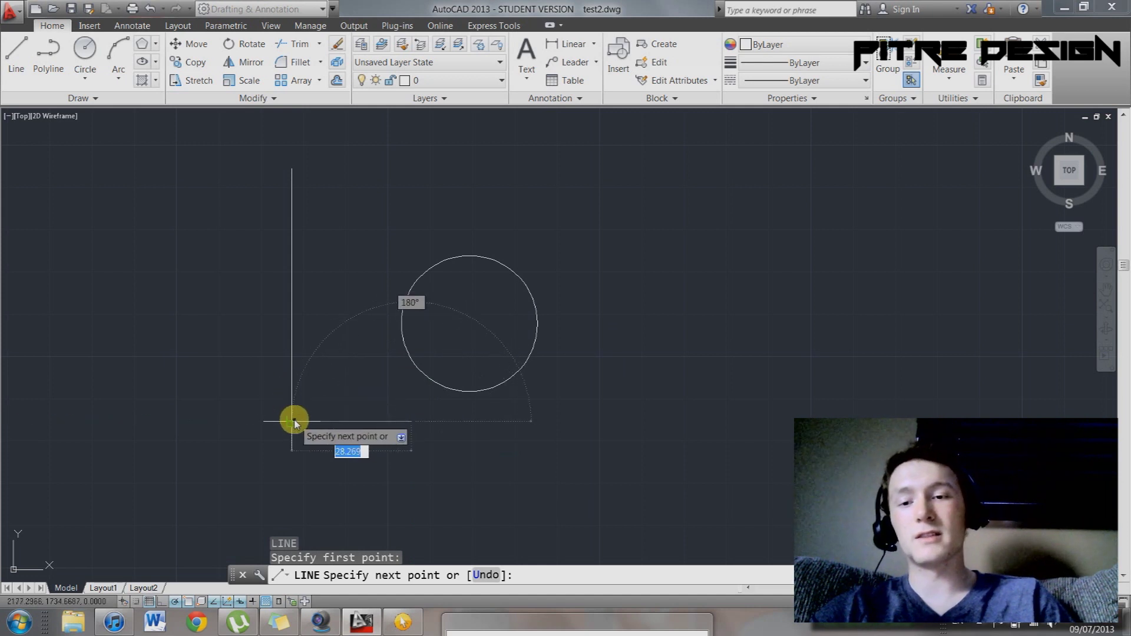
{"action": "key", "text": "Escape"}
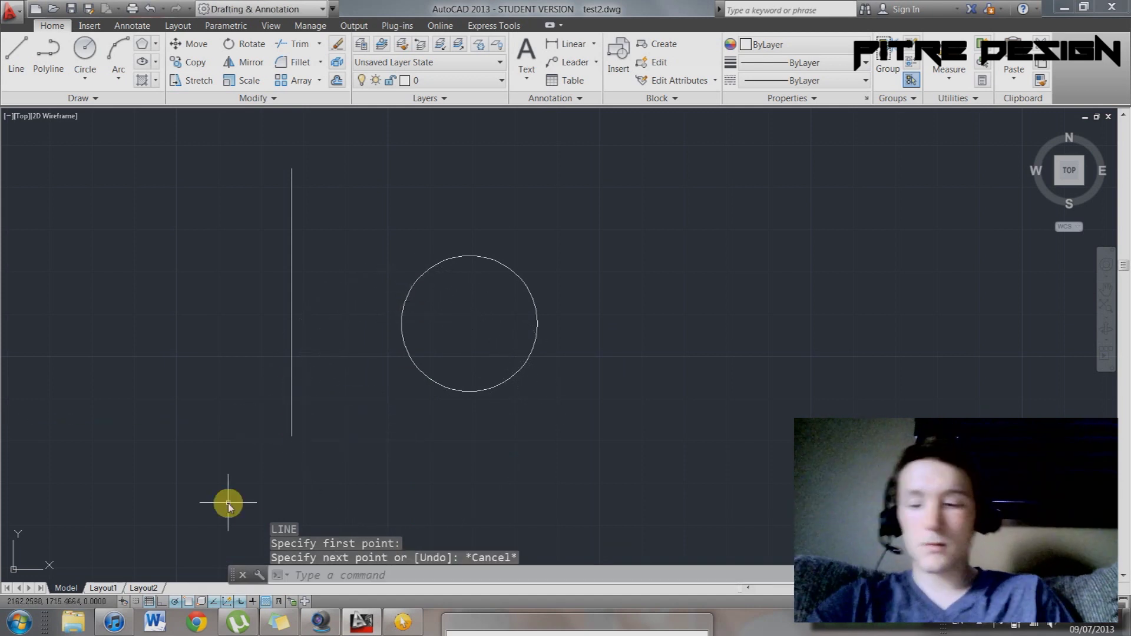
{"action": "type", "text": "osnap"}
{"action": "key", "text": "Return"}
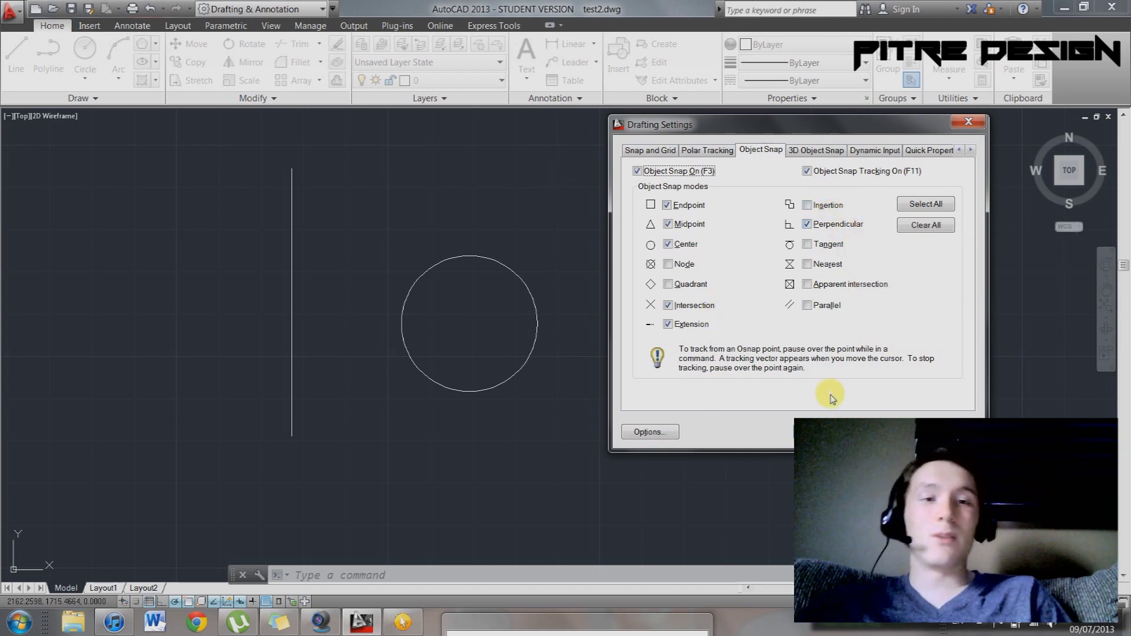
Draw a diagonal line up and right of the circle, then start and cancel another
{"action": "left_click", "coordinate": [825, 432]}
{"action": "type", "text": "l"}
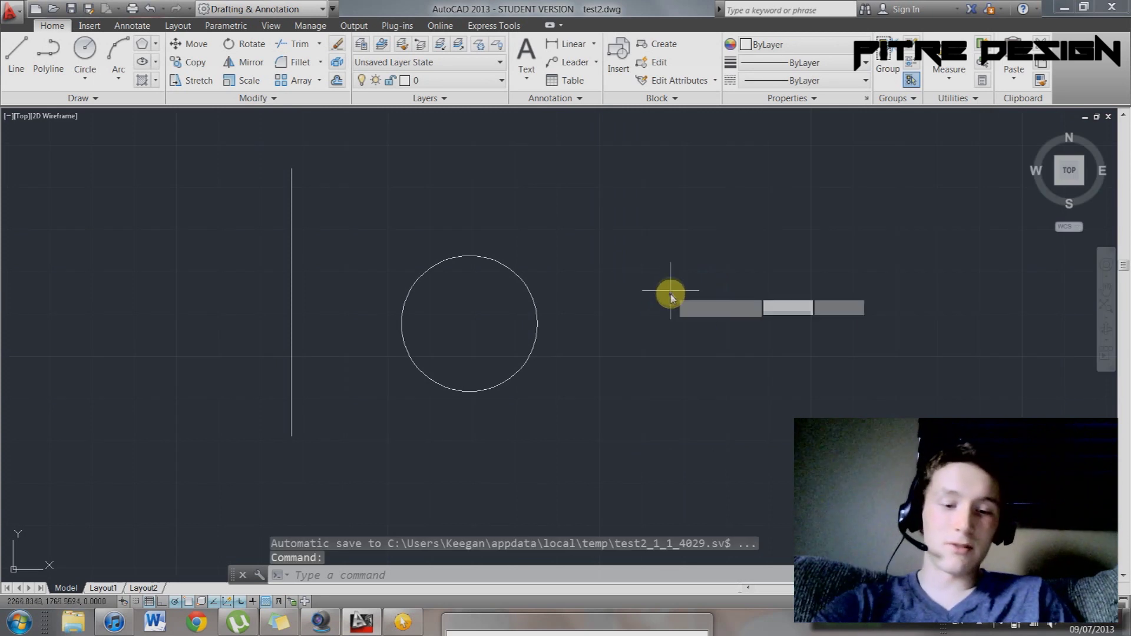
{"action": "key", "text": "Return"}
{"action": "left_click", "coordinate": [662, 306]}
{"action": "left_click", "coordinate": [793, 161]}
{"action": "key", "text": "Escape"}
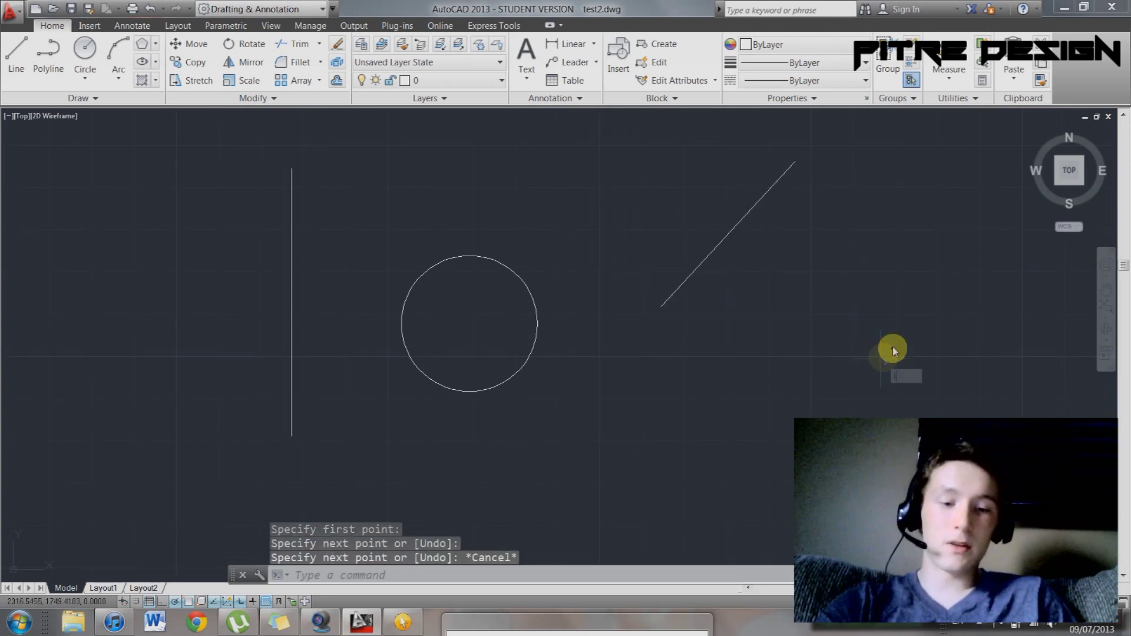
{"action": "key", "text": "Return"}
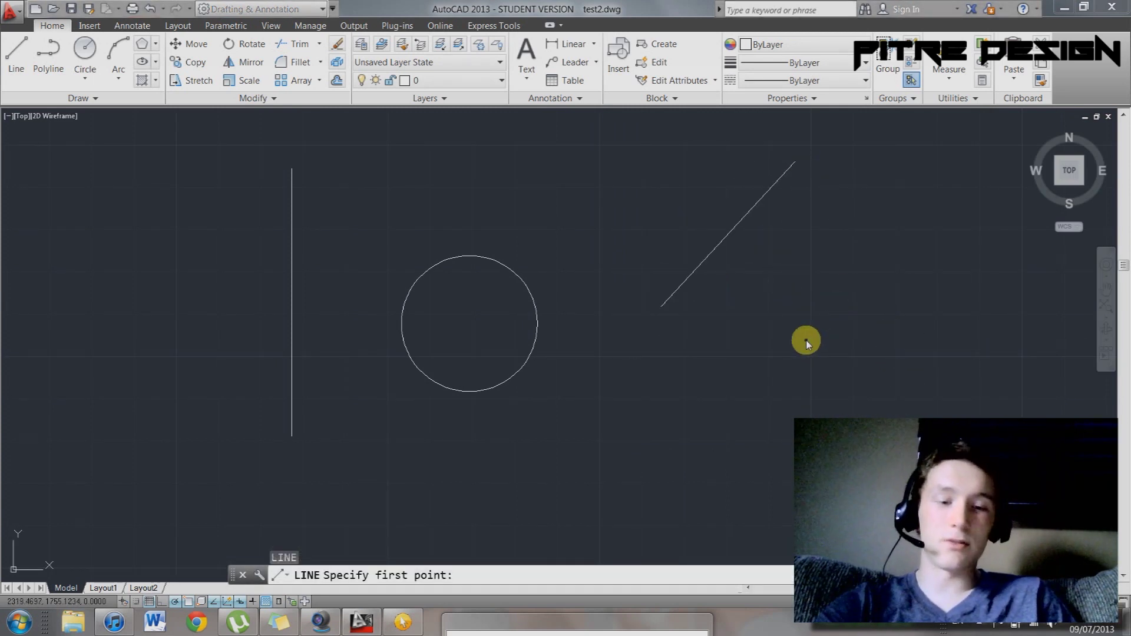
{"action": "left_click", "coordinate": [790, 329]}
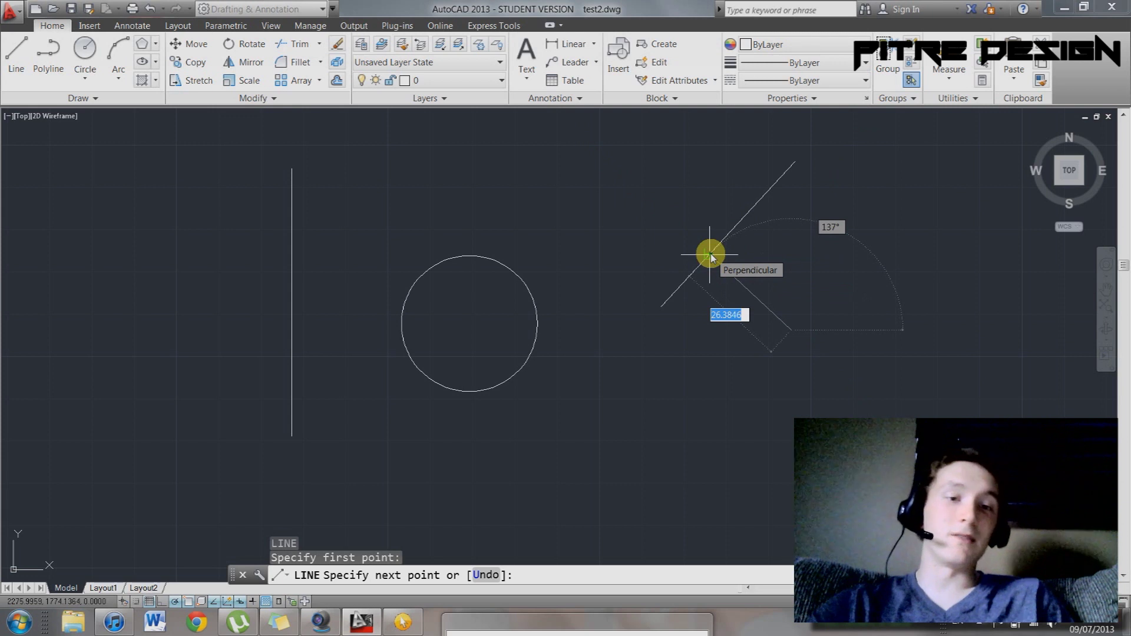
{"action": "key", "text": "Escape"}
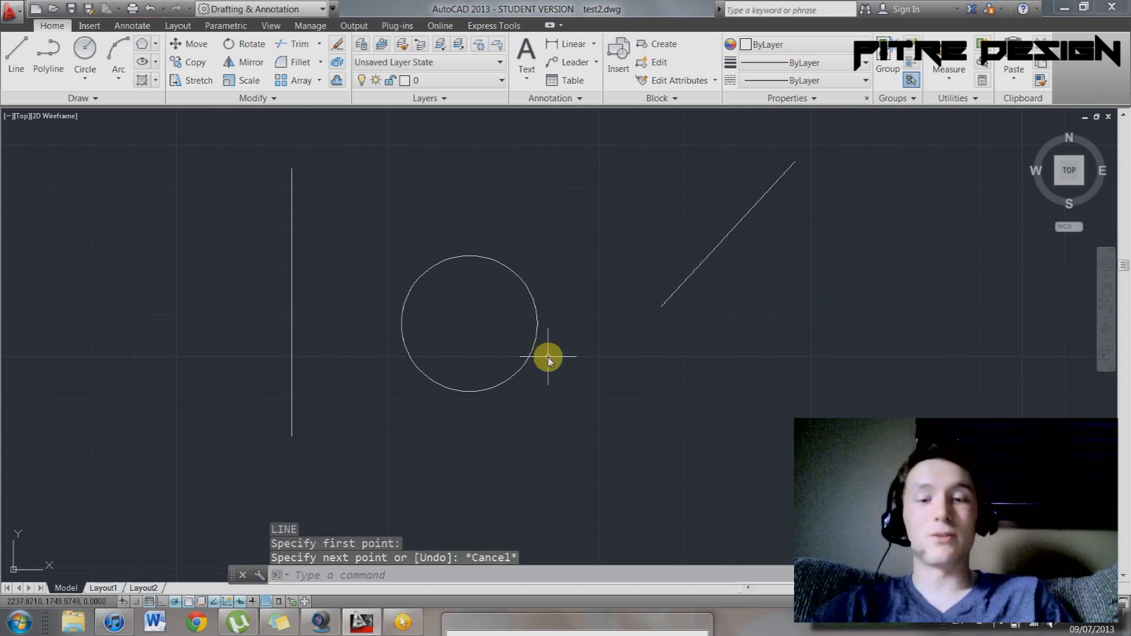
Draw a short test line to the circle's edge and delete it
{"action": "key", "text": "Return"}
{"action": "left_click", "coordinate": [557, 391]}
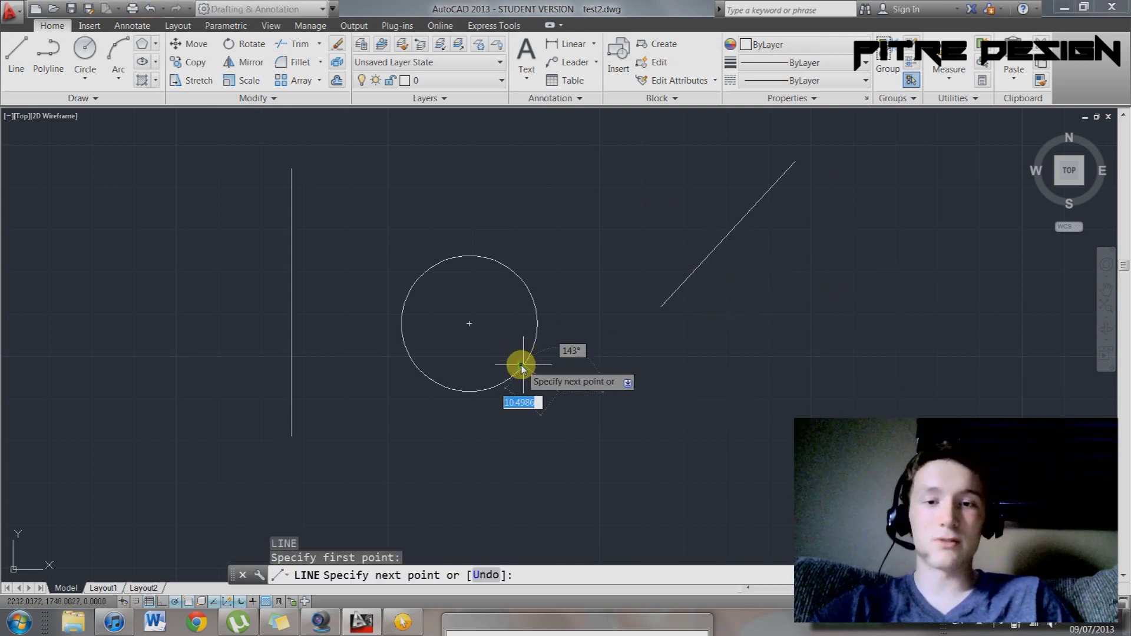
{"action": "left_click", "coordinate": [523, 365]}
{"action": "key", "text": "Escape"}
{"action": "left_click", "coordinate": [654, 472]}
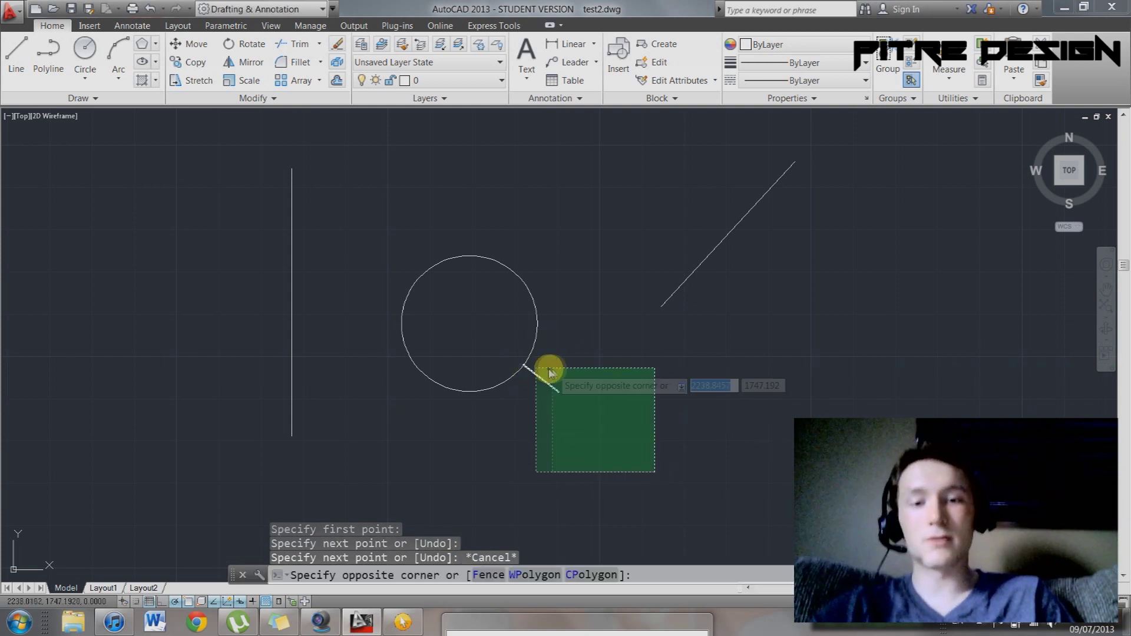
{"action": "left_click", "coordinate": [541, 370]}
{"action": "key", "text": "Delete"}
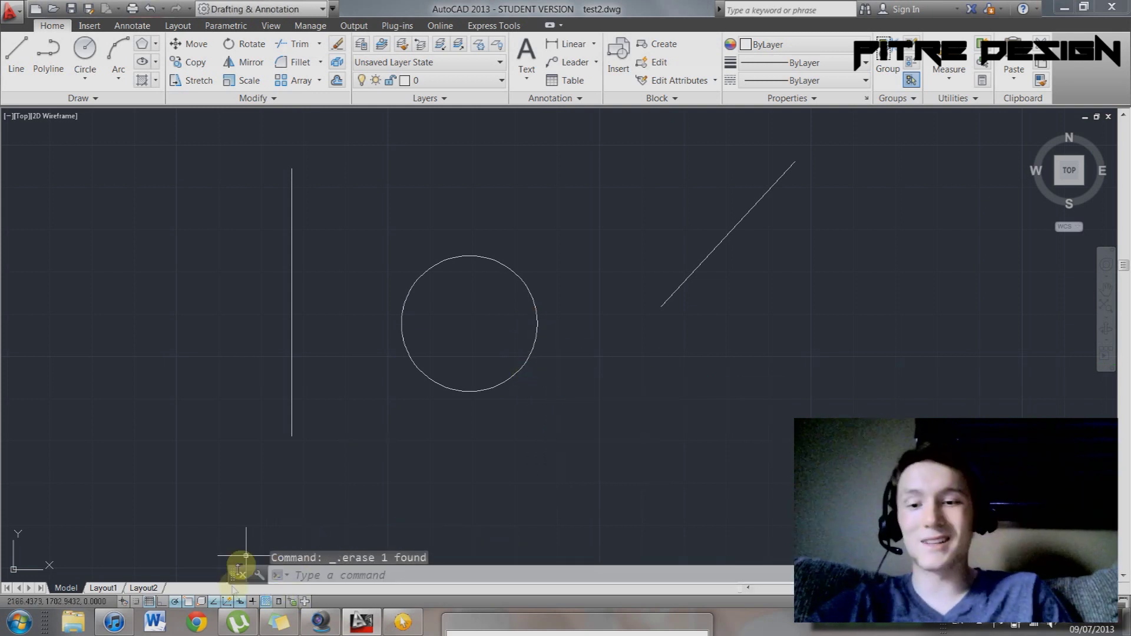
Enable Tangent object snap and start a new line from below the circle
{"action": "right_click", "coordinate": [187, 600]}
{"action": "left_click", "coordinate": [272, 486]}
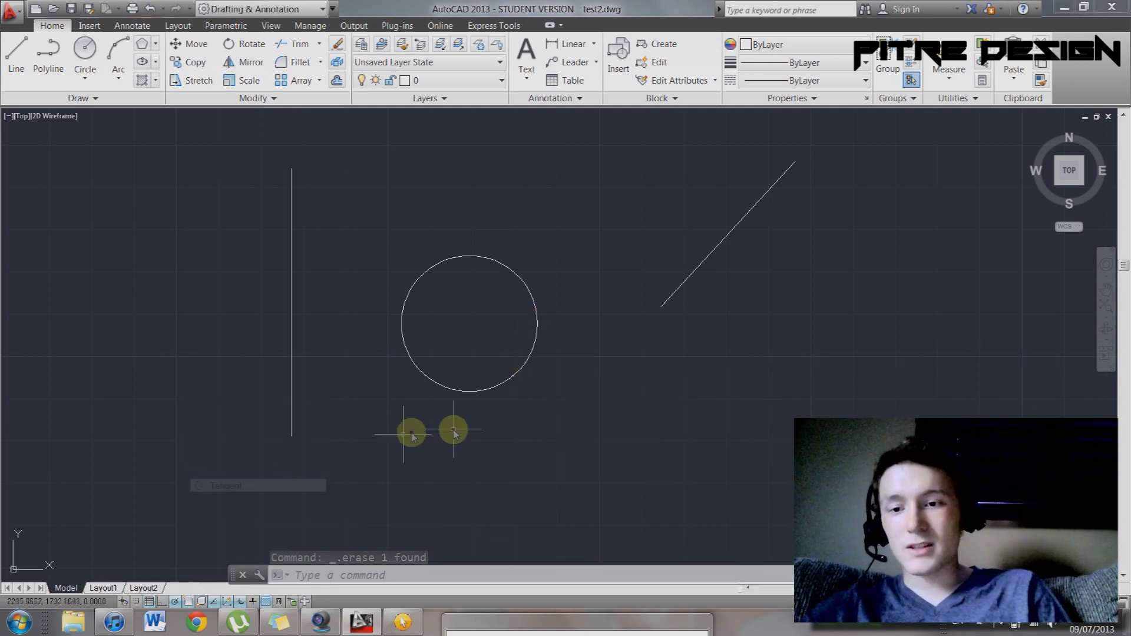
{"action": "type", "text": "l"}
{"action": "key", "text": "Return"}
{"action": "left_click", "coordinate": [577, 463]}
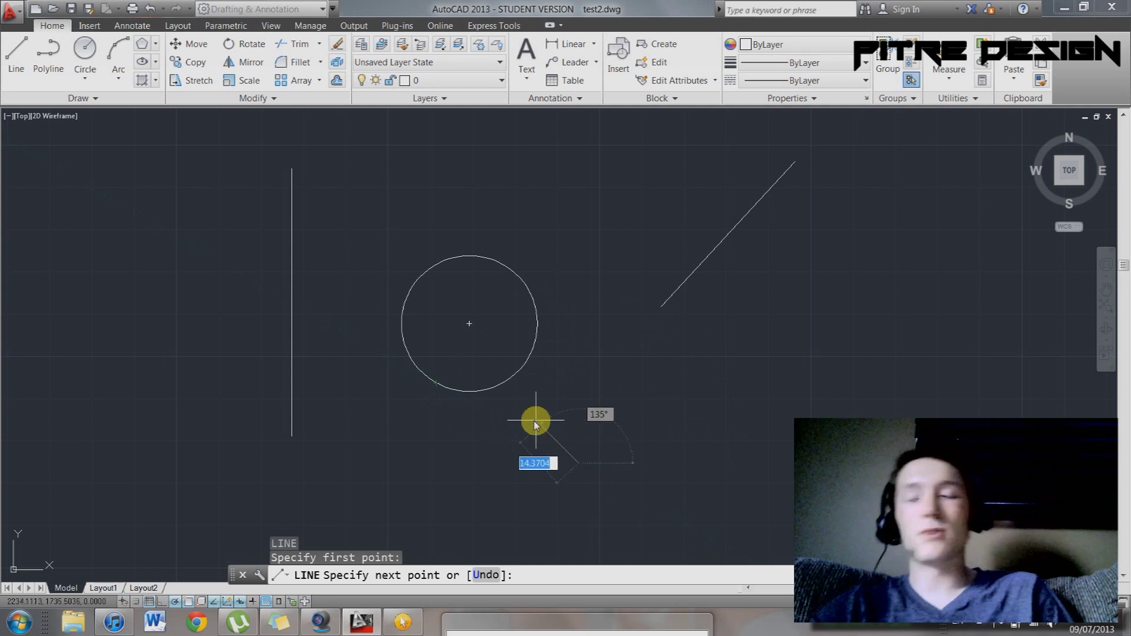
Turn on the Tangent and Perpendicular object snap modes
{"action": "key", "text": "Escape"}
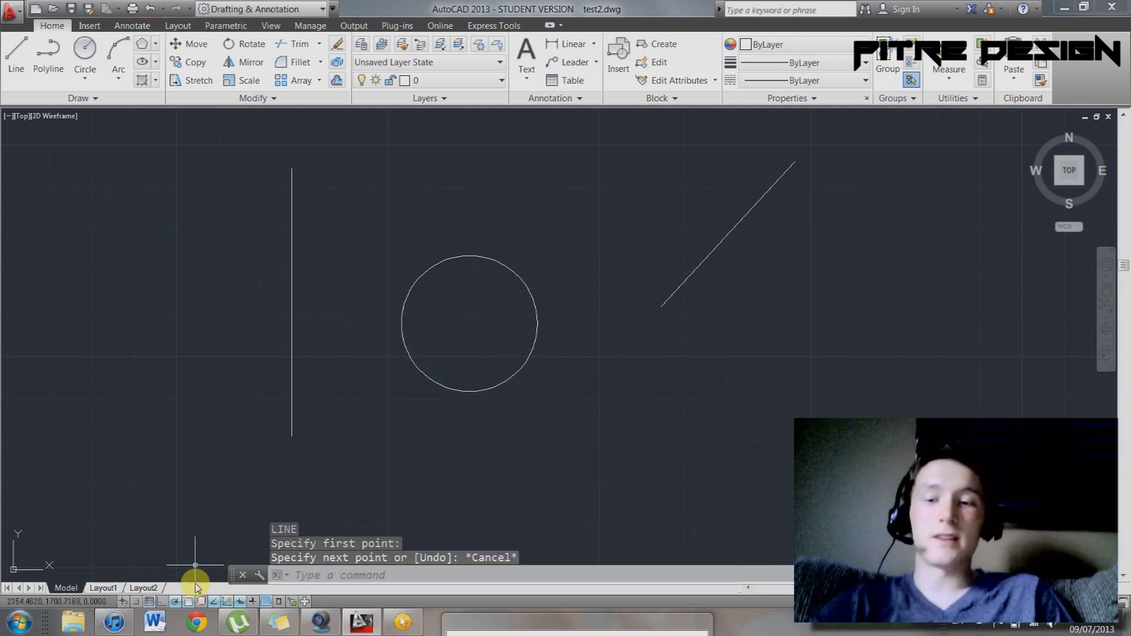
{"action": "right_click", "coordinate": [189, 601]}
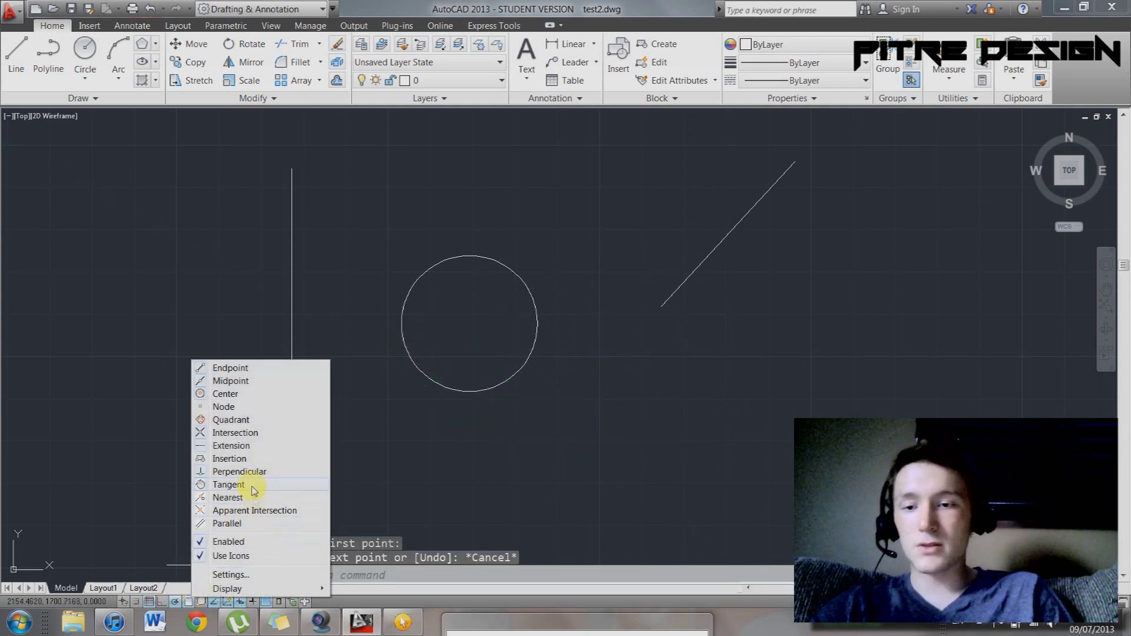
{"action": "left_click", "coordinate": [253, 484]}
{"action": "right_click", "coordinate": [193, 601]}
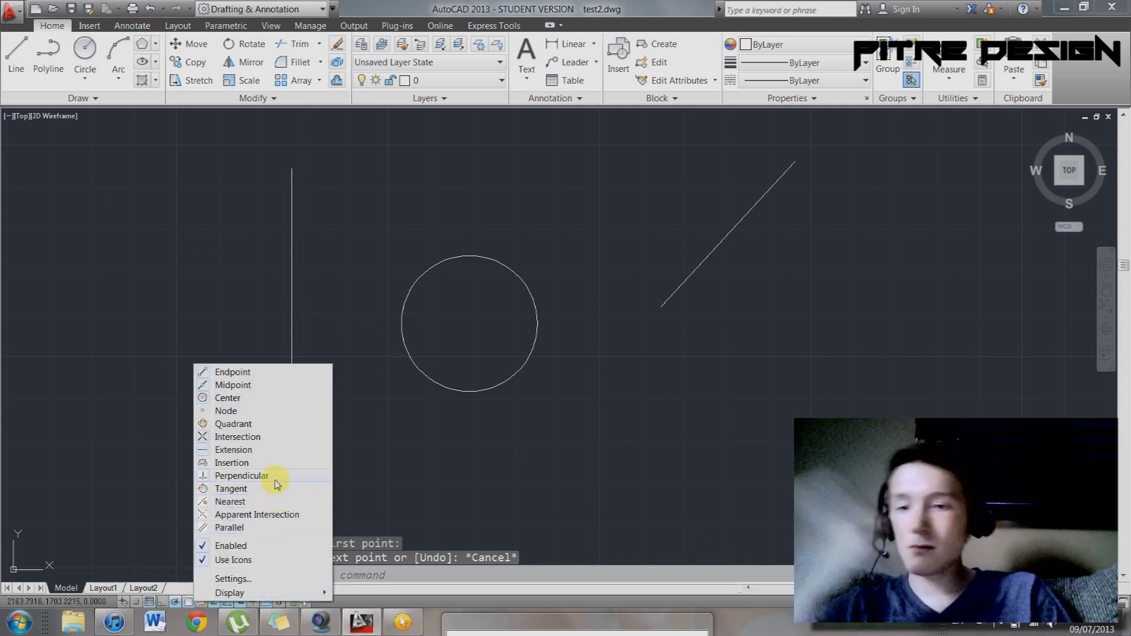
{"action": "left_click", "coordinate": [274, 503]}
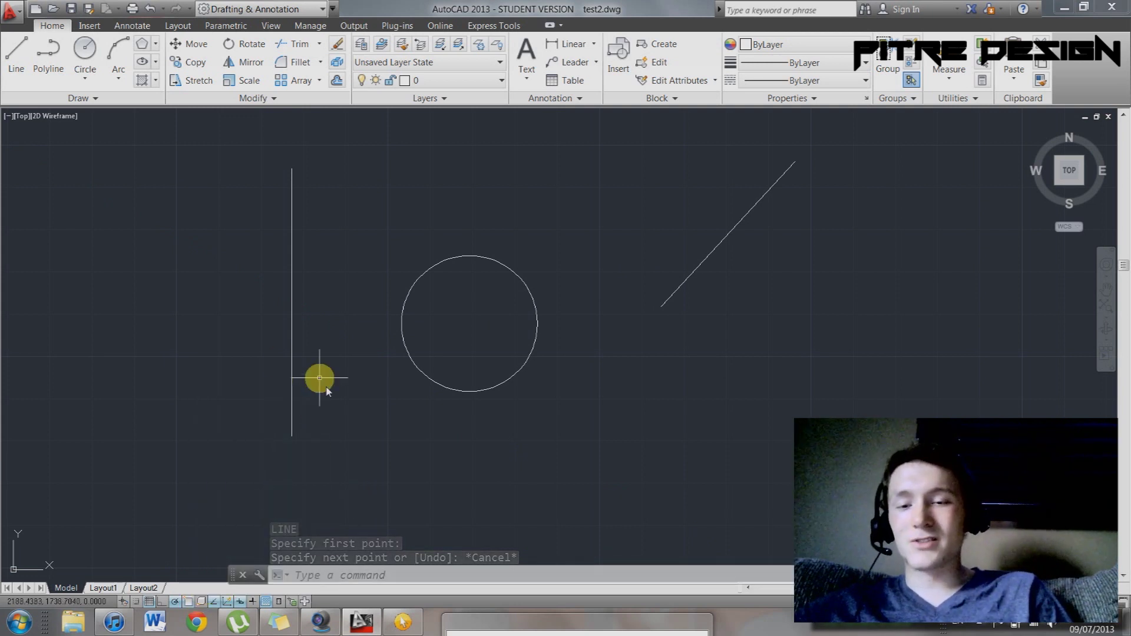
Draw a slanted test line ending on the vertical line, then delete it
{"action": "key", "text": "Return"}
{"action": "left_click", "coordinate": [344, 425]}
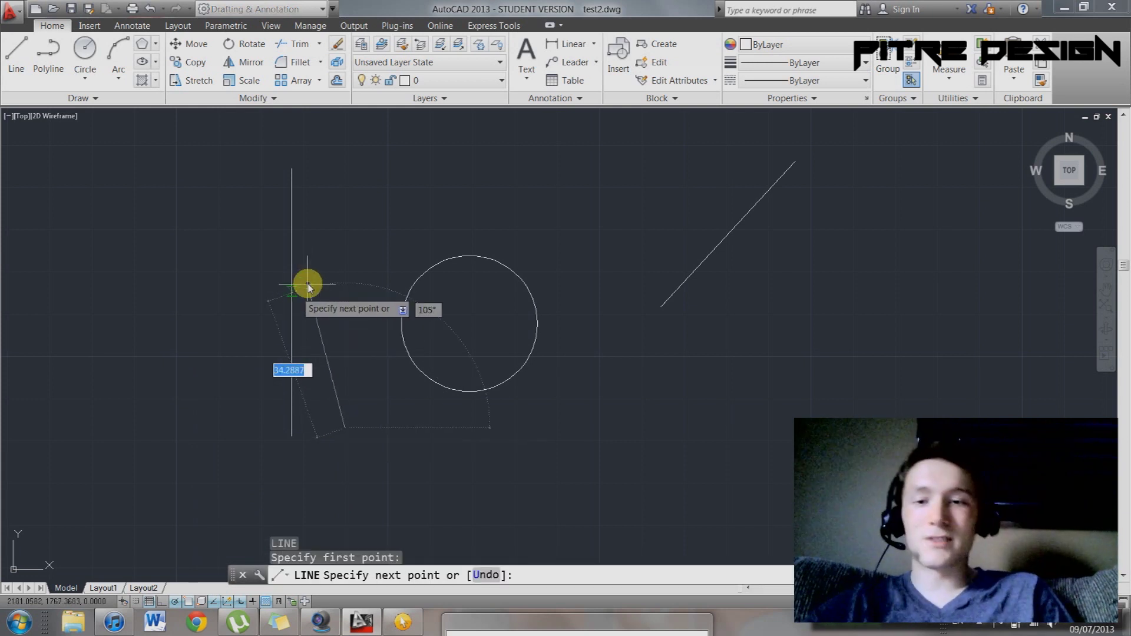
{"action": "left_click", "coordinate": [292, 226]}
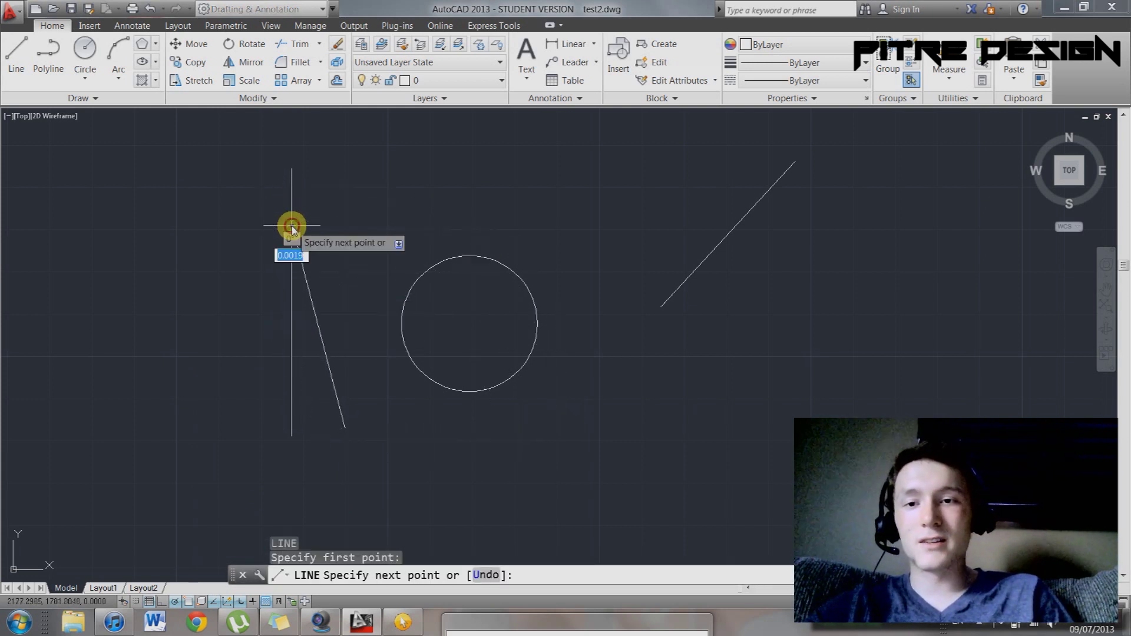
{"action": "key", "text": "Escape"}
{"action": "scroll", "coordinate": [303, 233], "scroll_direction": "up", "scroll_amount": 6}
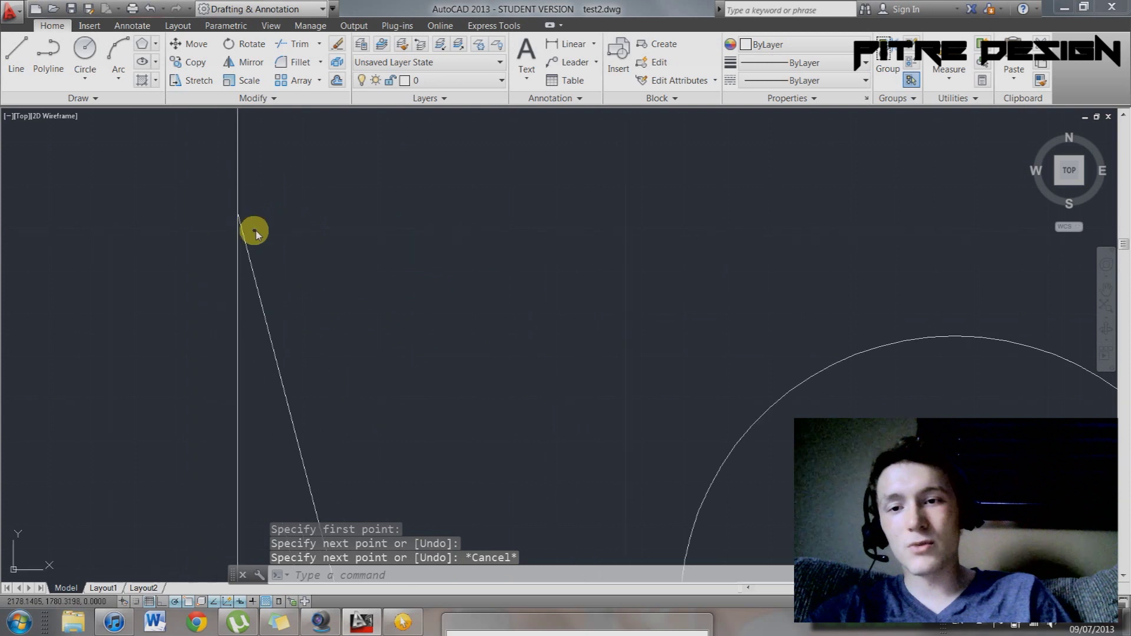
{"action": "scroll", "coordinate": [255, 233], "scroll_direction": "down", "scroll_amount": 3}
{"action": "left_click", "coordinate": [290, 331]}
{"action": "left_click", "coordinate": [271, 311]}
{"action": "key", "text": "Delete"}
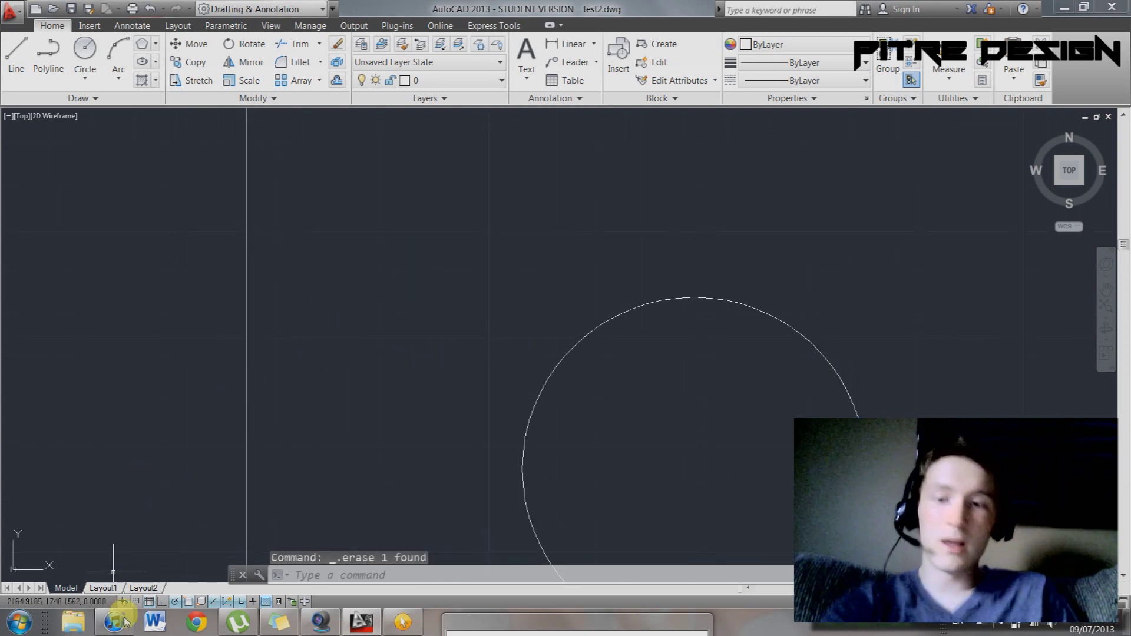
Turn on Apparent Intersection snap and draw a short horizontal test line near the vertical line
{"action": "right_click", "coordinate": [188, 601]}
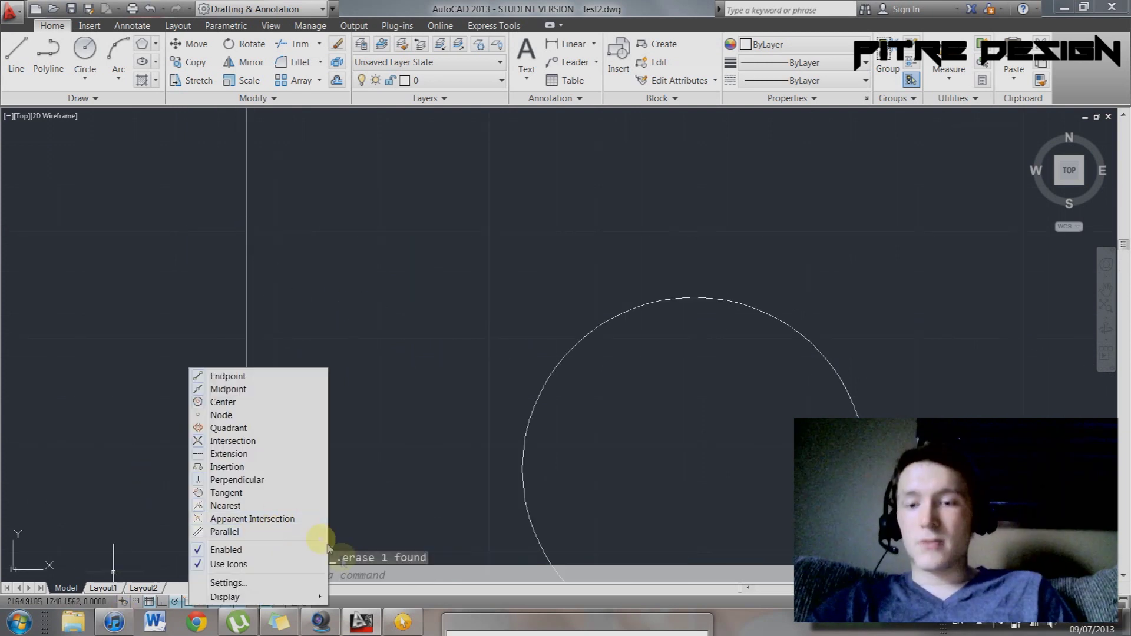
{"action": "left_click", "coordinate": [302, 518]}
{"action": "scroll", "coordinate": [379, 369], "scroll_direction": "down", "scroll_amount": 5}
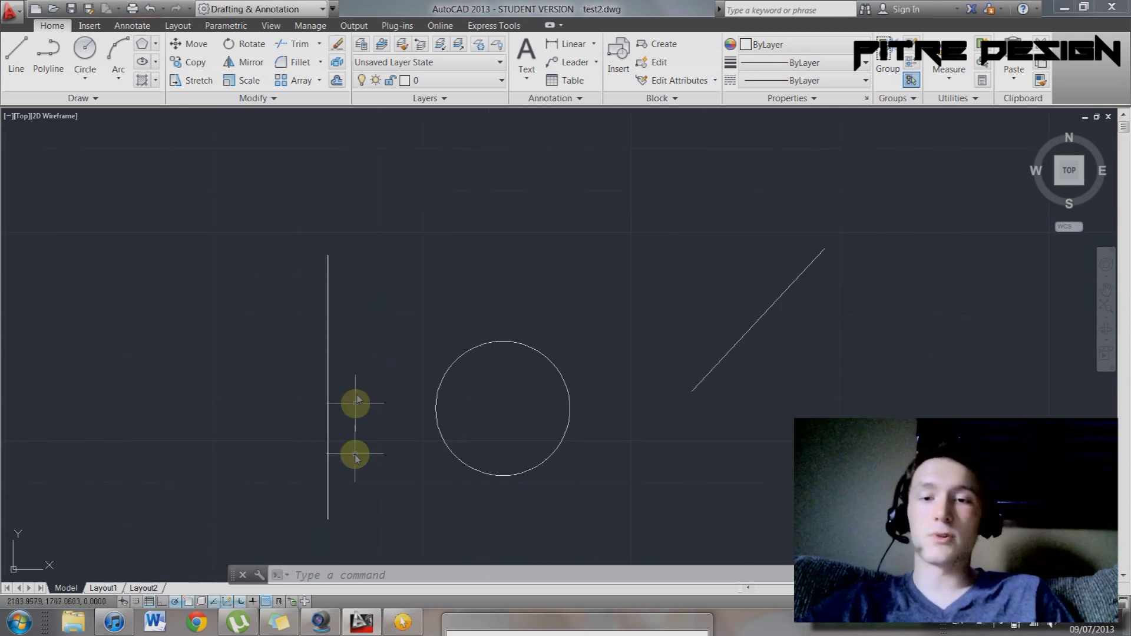
{"action": "type", "text": "l"}
{"action": "key", "text": "Return"}
{"action": "left_click", "coordinate": [402, 226]}
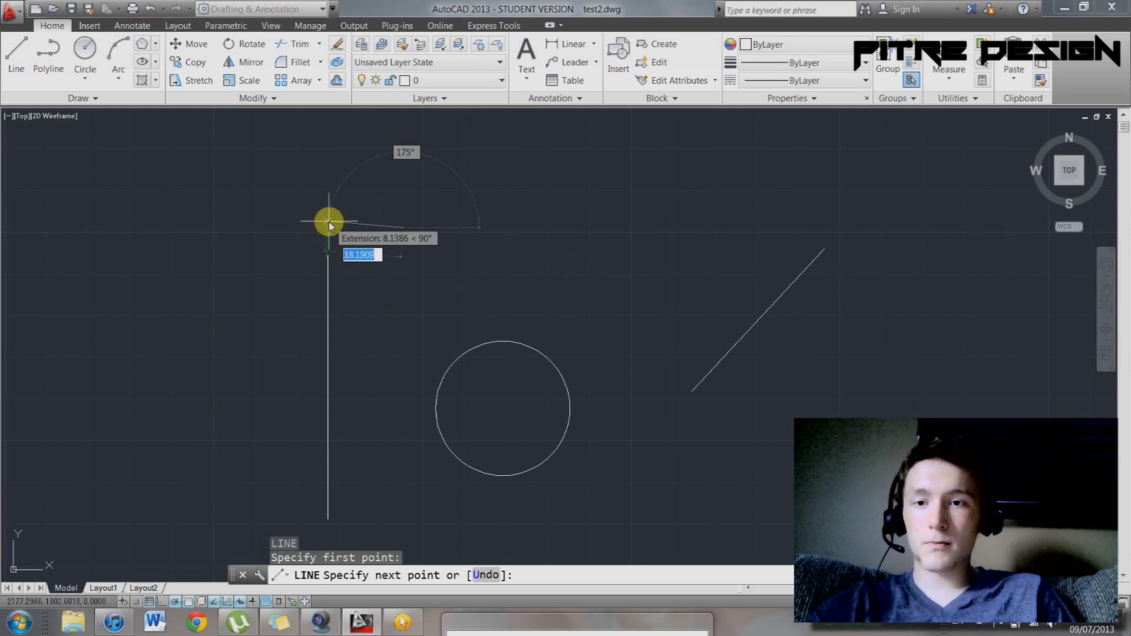
{"action": "left_click", "coordinate": [328, 225]}
{"action": "key", "text": "Escape"}
Delete the short horizontal test line and toggle 3D object snapping
{"action": "scroll", "coordinate": [320, 224], "scroll_direction": "up", "scroll_amount": 3}
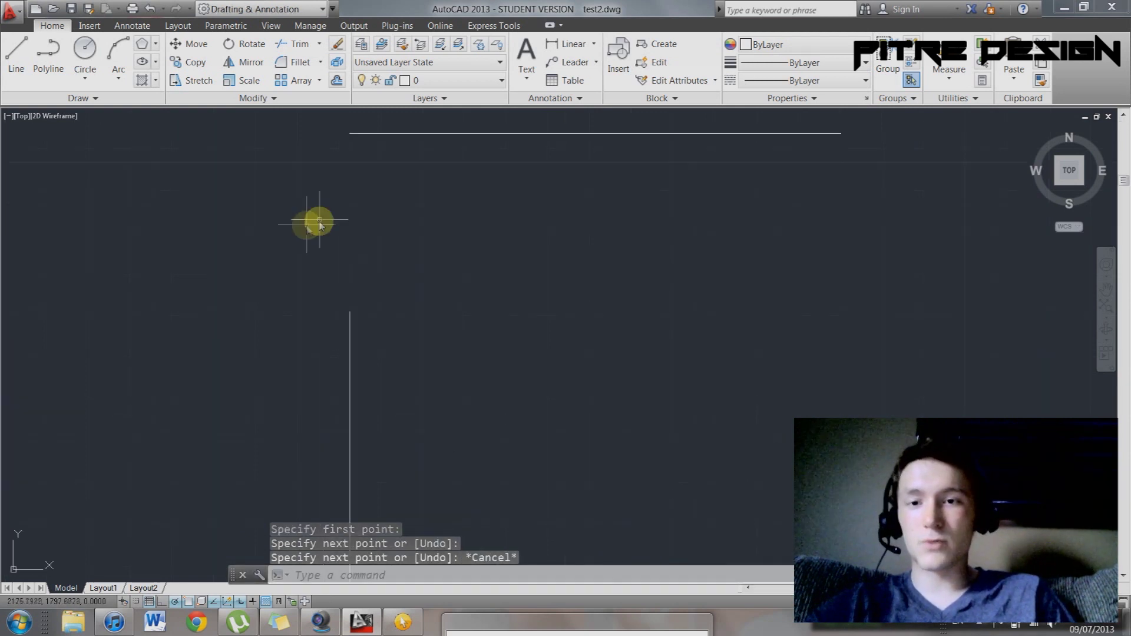
{"action": "scroll", "coordinate": [361, 249], "scroll_direction": "down", "scroll_amount": 3}
{"action": "left_click", "coordinate": [399, 224]}
{"action": "left_click", "coordinate": [517, 245]}
{"action": "key", "text": "Delete"}
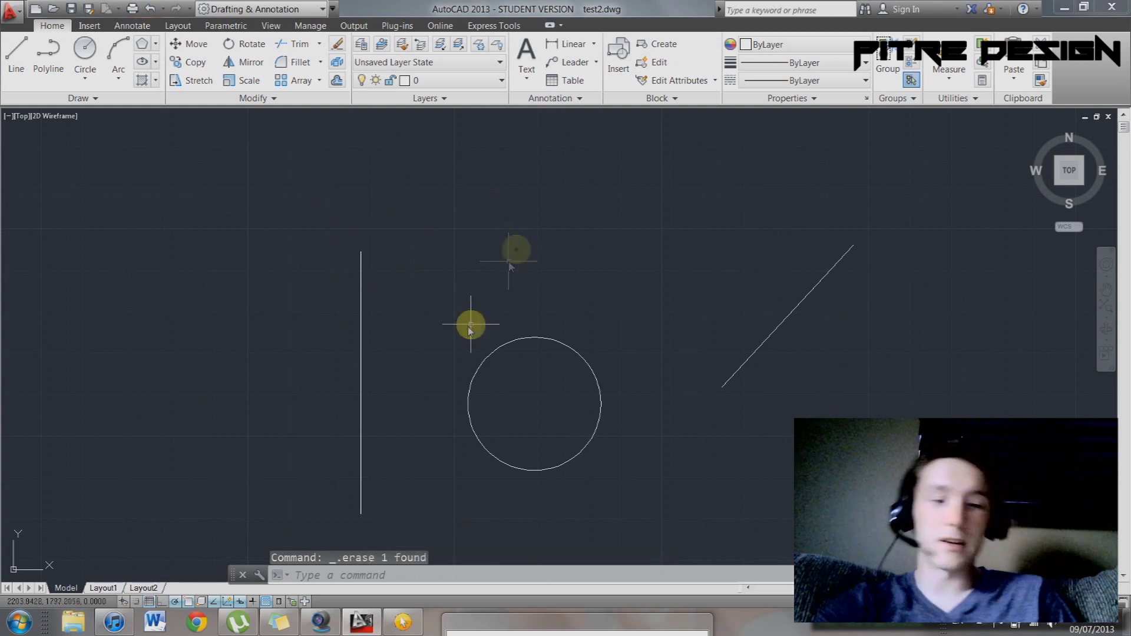
{"action": "left_click", "coordinate": [202, 602]}
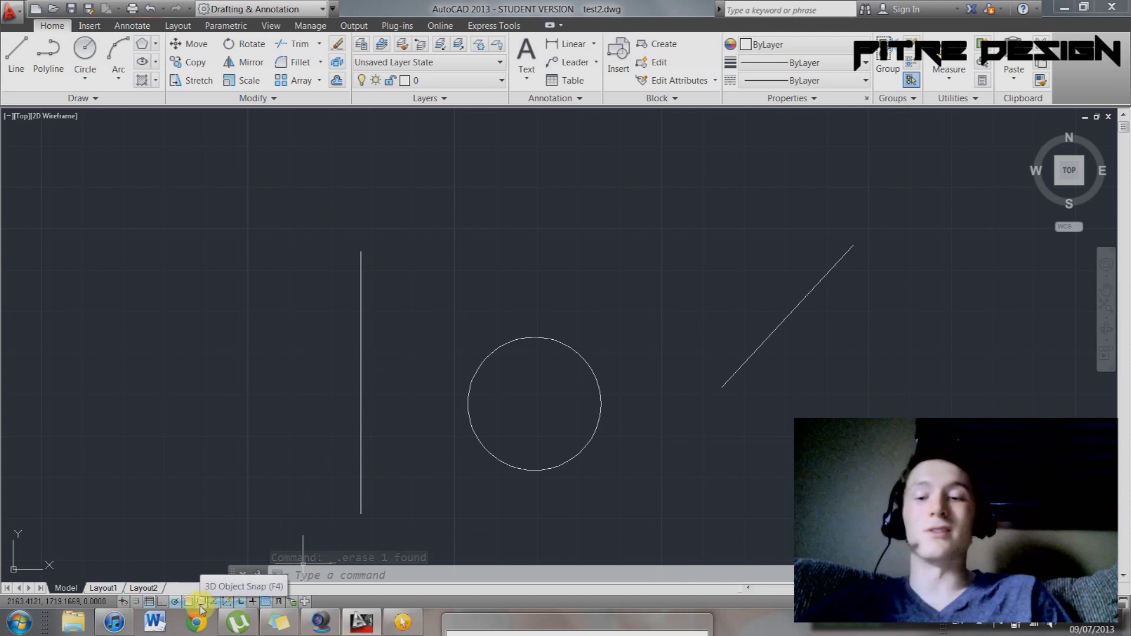
Draw a 22-unit test line above the circle, then window-select and delete it
{"action": "scroll", "coordinate": [238, 544], "scroll_direction": "down", "scroll_amount": 2}
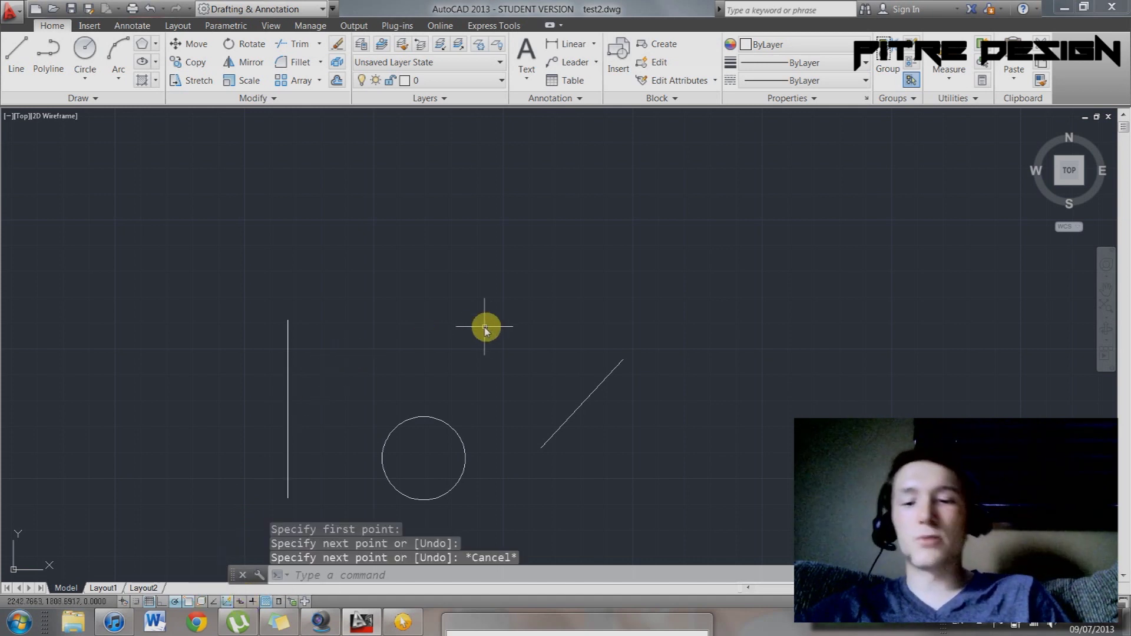
{"action": "key", "text": "Return"}
{"action": "left_click", "coordinate": [442, 273]}
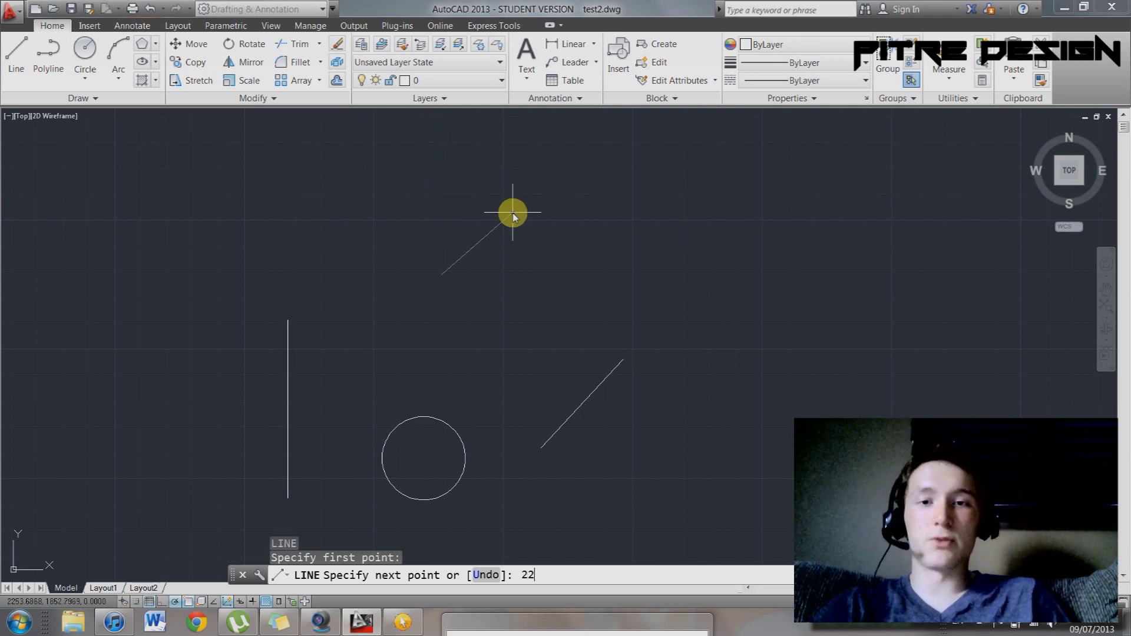
{"action": "key", "text": "Return"}
{"action": "key", "text": "Escape"}
{"action": "left_click", "coordinate": [513, 291]}
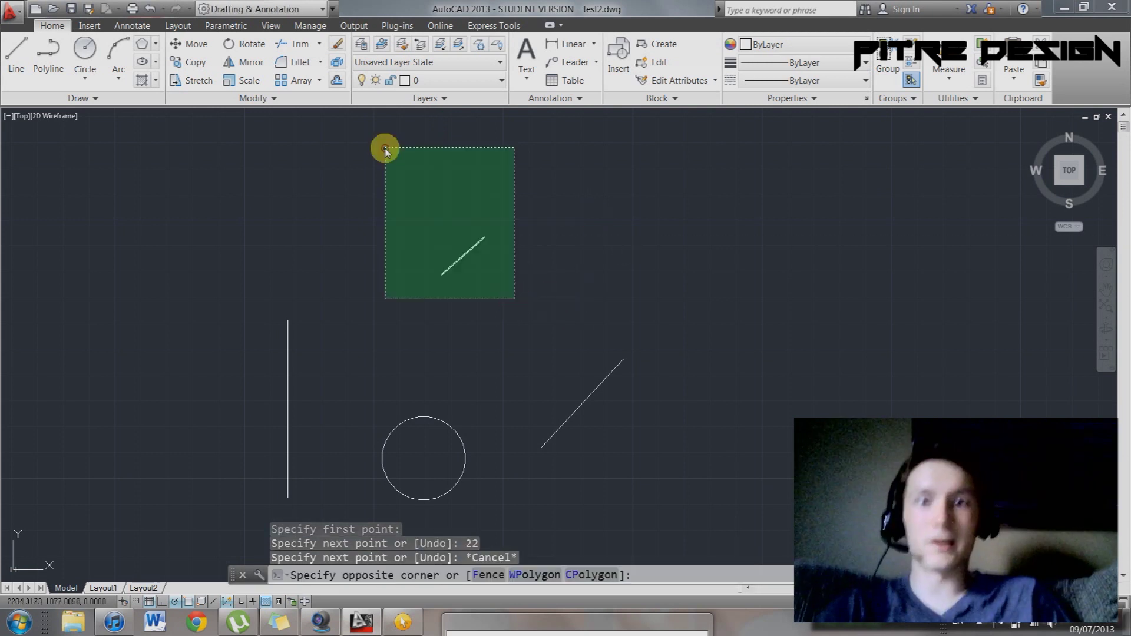
{"action": "left_click", "coordinate": [392, 157]}
{"action": "key", "text": "Delete"}
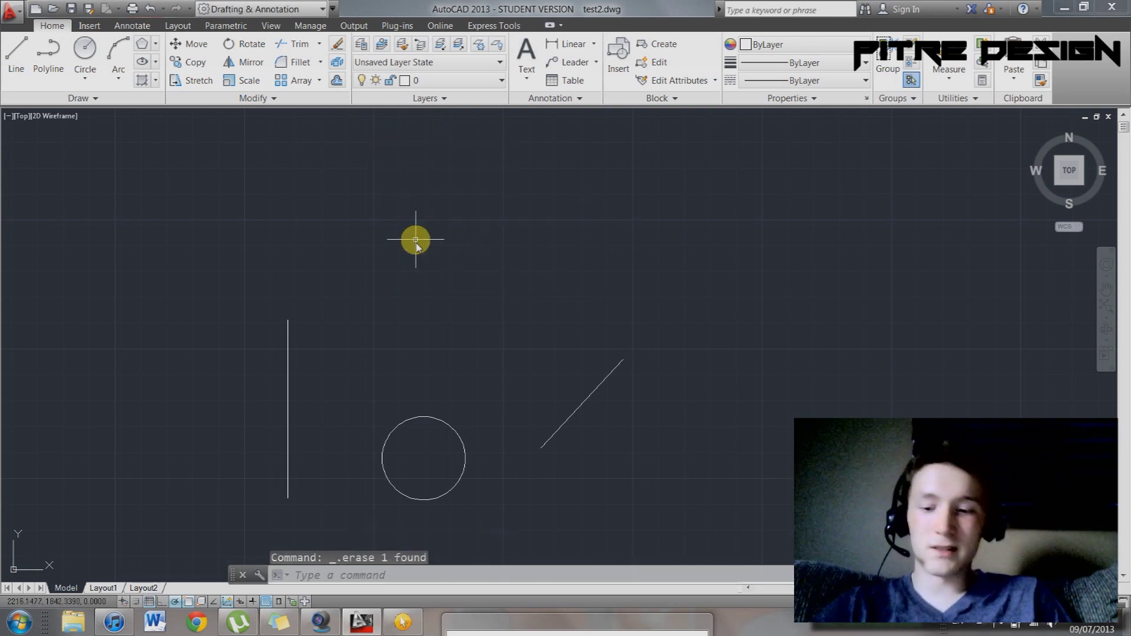
Start a new line with its first point above the circle
{"action": "type", "text": "l"}
{"action": "key", "text": "Return"}
{"action": "left_click", "coordinate": [416, 292]}
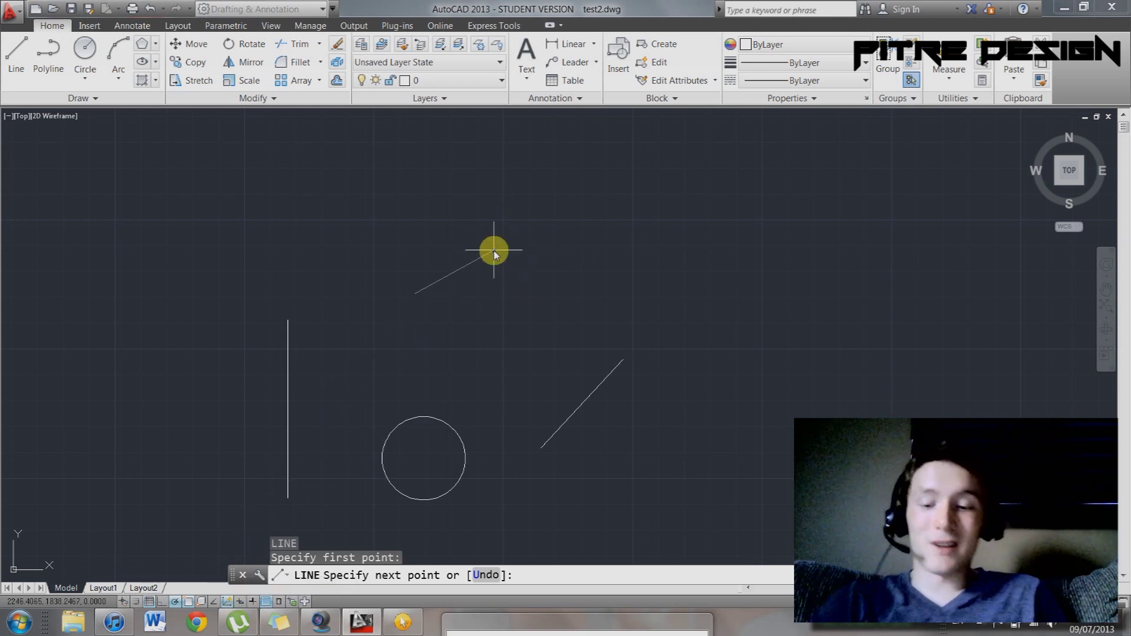
{"action": "type", "text": "<"}
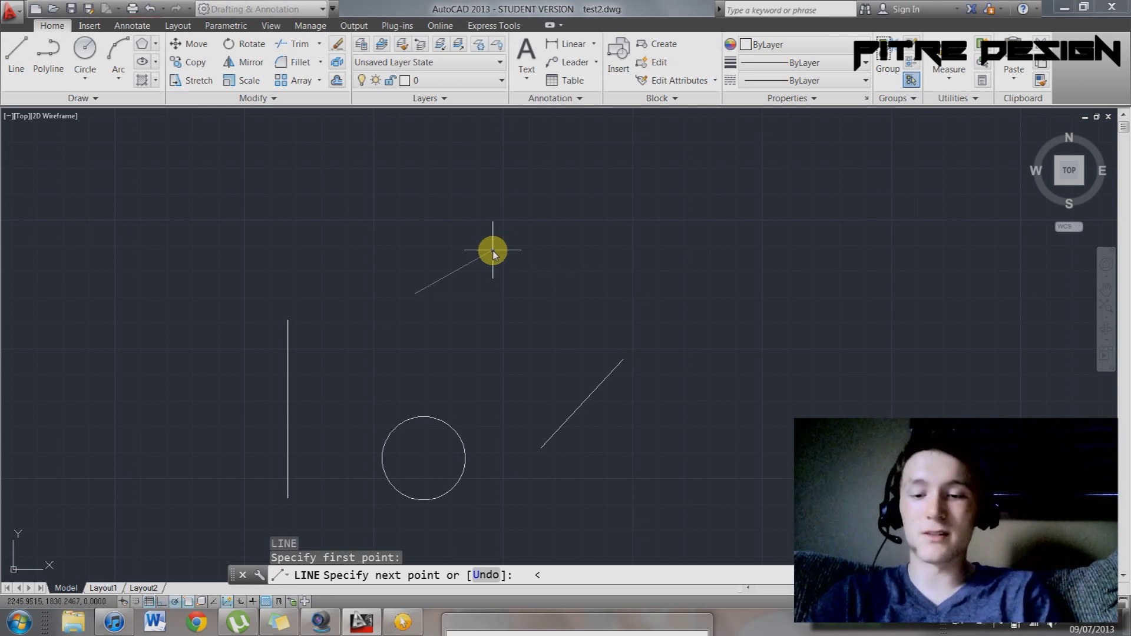
{"action": "type", "text": "45"}
{"action": "key", "text": "Return"}
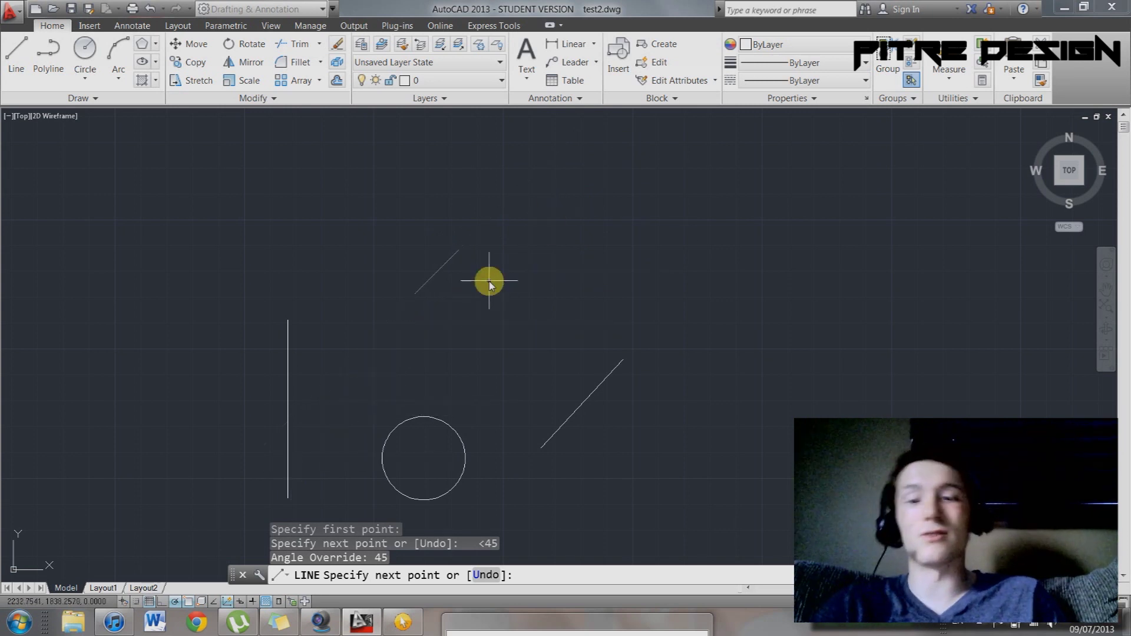
{"action": "key", "text": "Escape"}
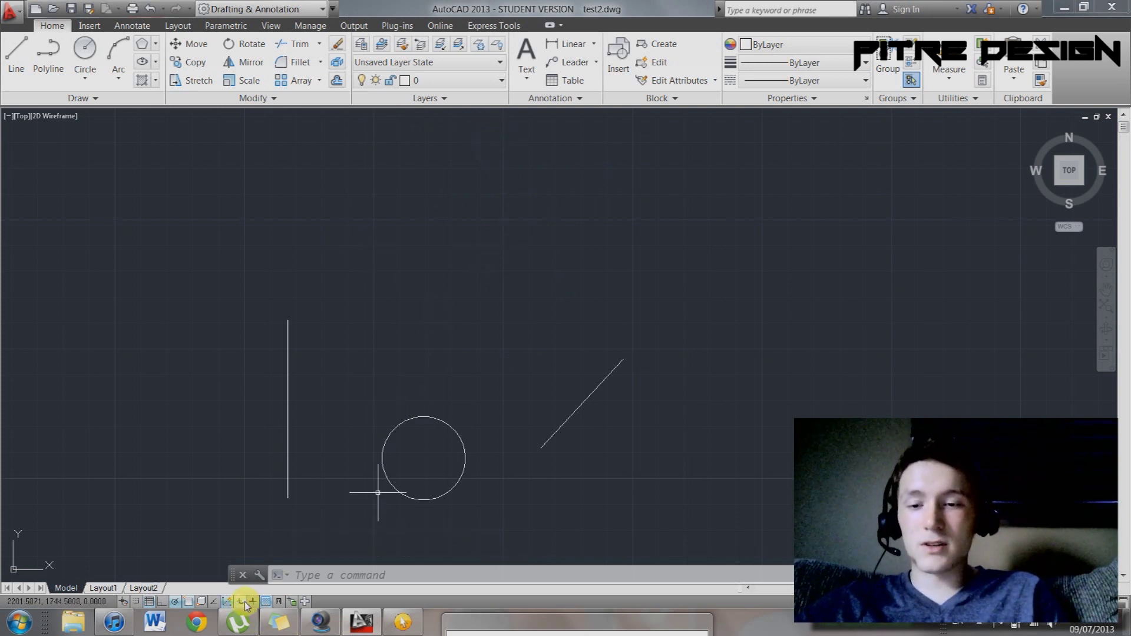
Draw a 50-unit test line at 30 degrees above the circle
{"action": "key", "text": "Return"}
{"action": "left_click", "coordinate": [430, 246]}
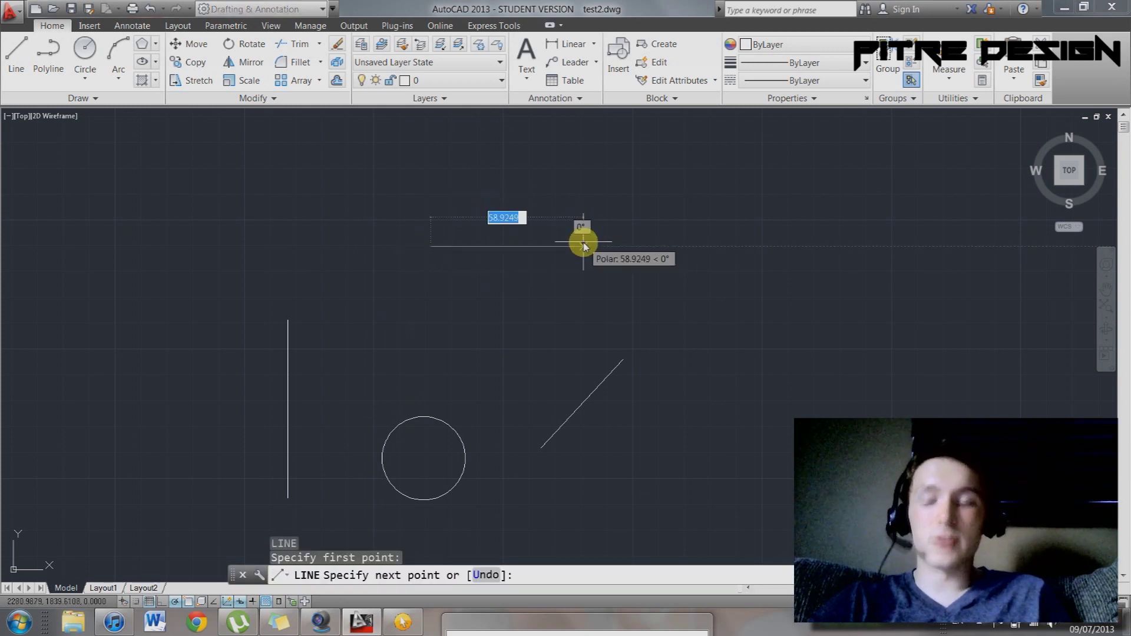
{"action": "type", "text": "50"}
{"action": "key", "text": "Tab"}
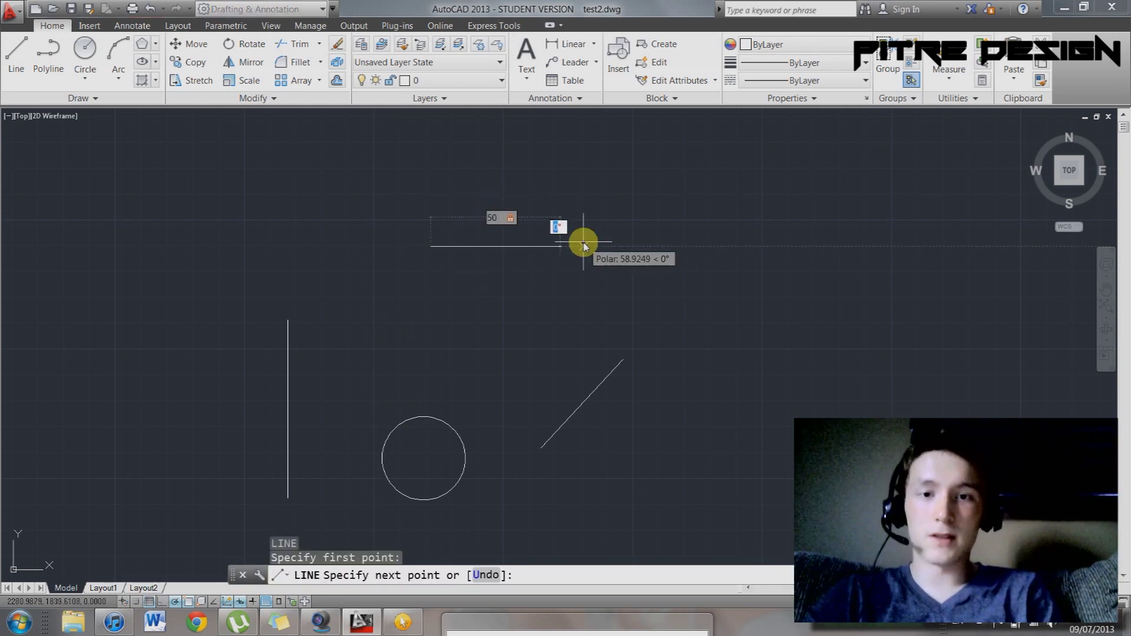
{"action": "key", "text": "Return"}
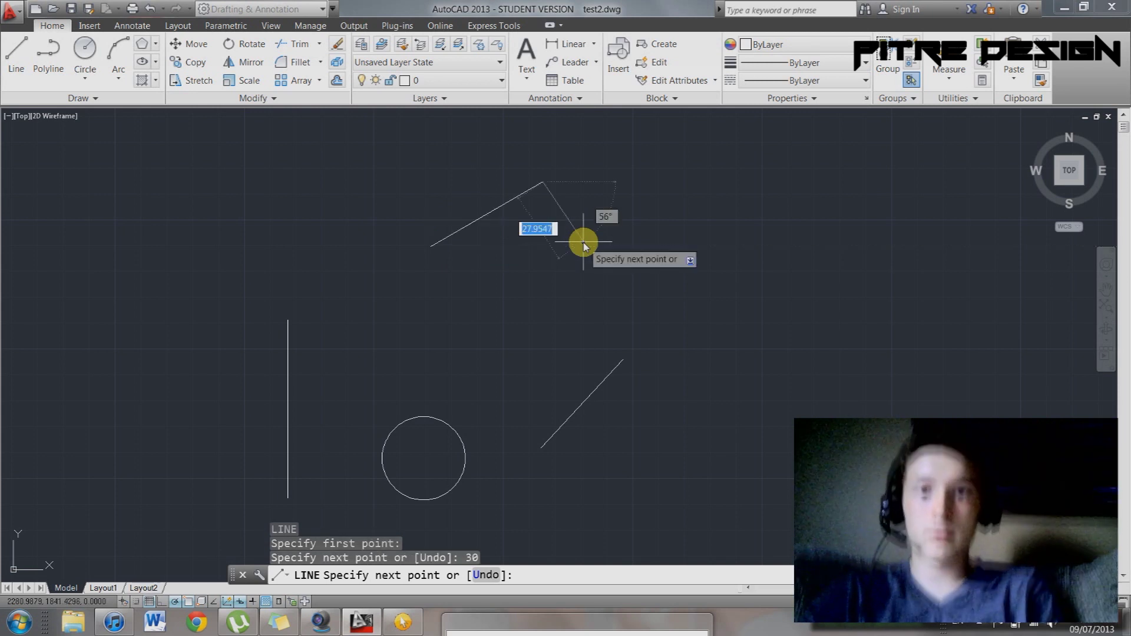
Delete the 50-unit test line and switch on Quick Properties
{"action": "key", "text": "Escape"}
{"action": "left_click", "coordinate": [589, 272]}
{"action": "left_click", "coordinate": [470, 186]}
{"action": "key", "text": "Delete"}
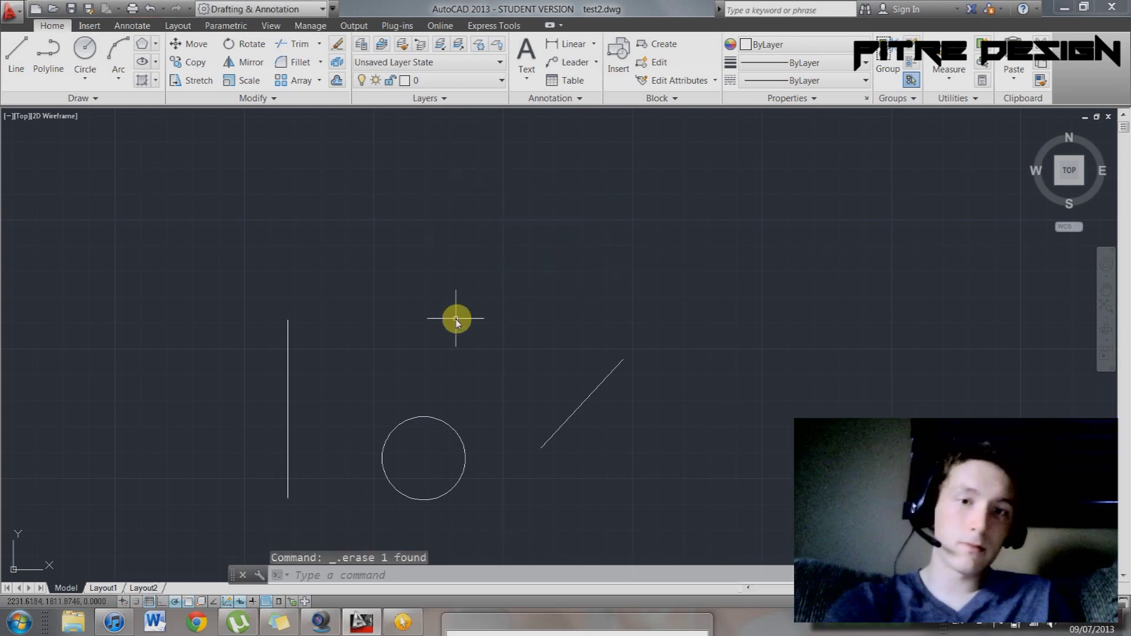
{"action": "left_click", "coordinate": [279, 601]}
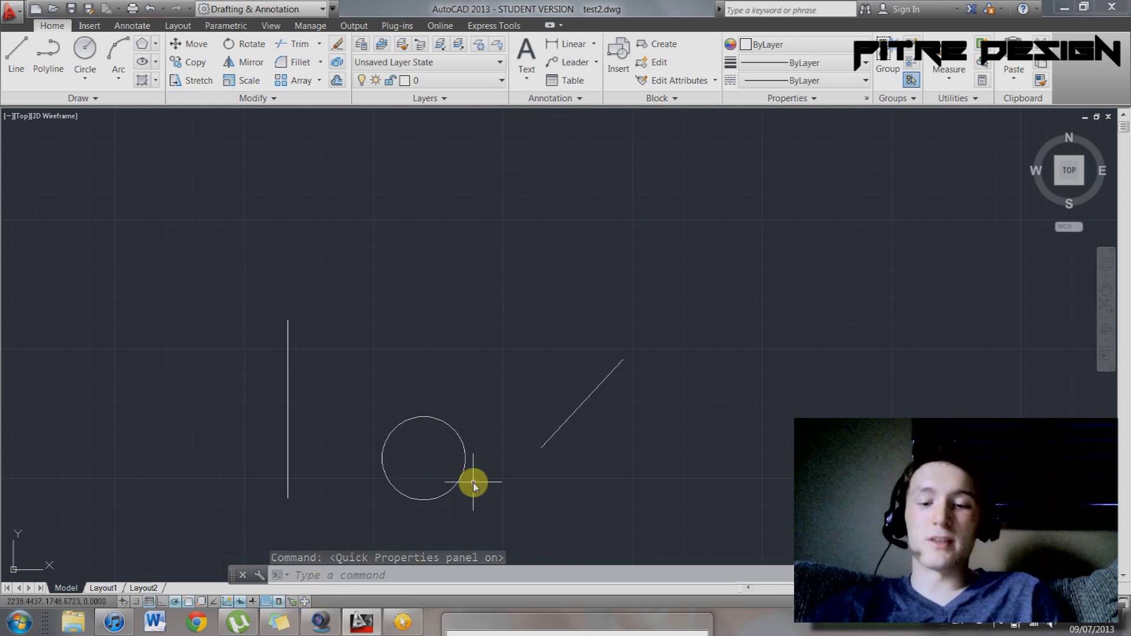
Abandon a circle attempt and window-select and delete the large circle
{"action": "type", "text": "c"}
{"action": "key", "text": "Return"}
{"action": "left_click", "coordinate": [605, 457]}
{"action": "key", "text": "Escape"}
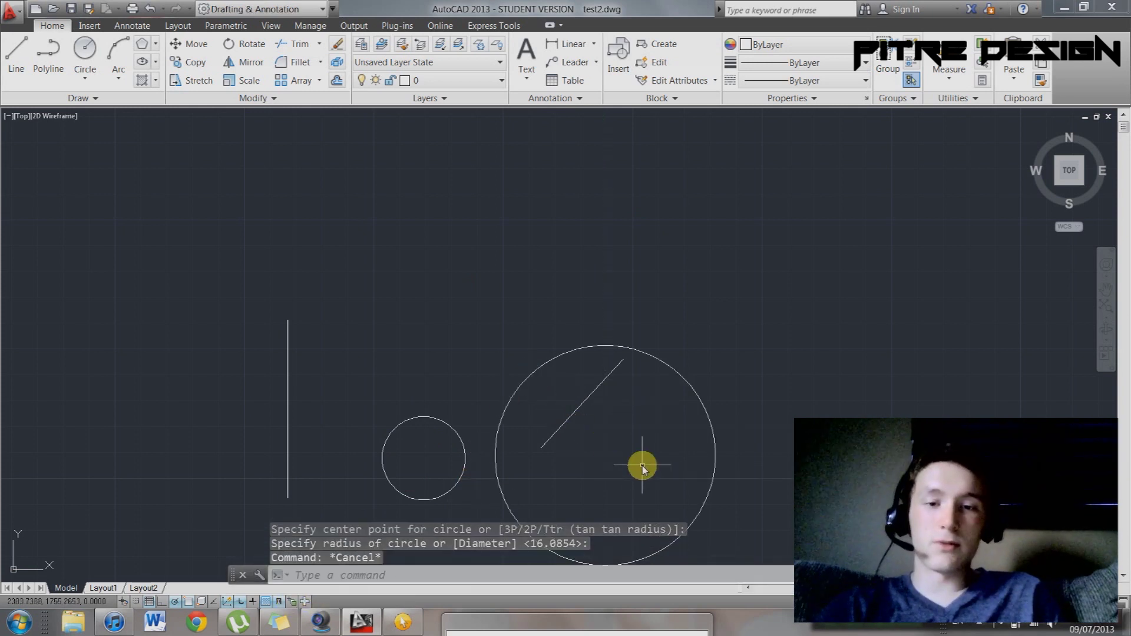
{"action": "key", "text": "Escape"}
{"action": "left_click", "coordinate": [783, 482]}
{"action": "left_click", "coordinate": [692, 404]}
{"action": "key", "text": "Delete"}
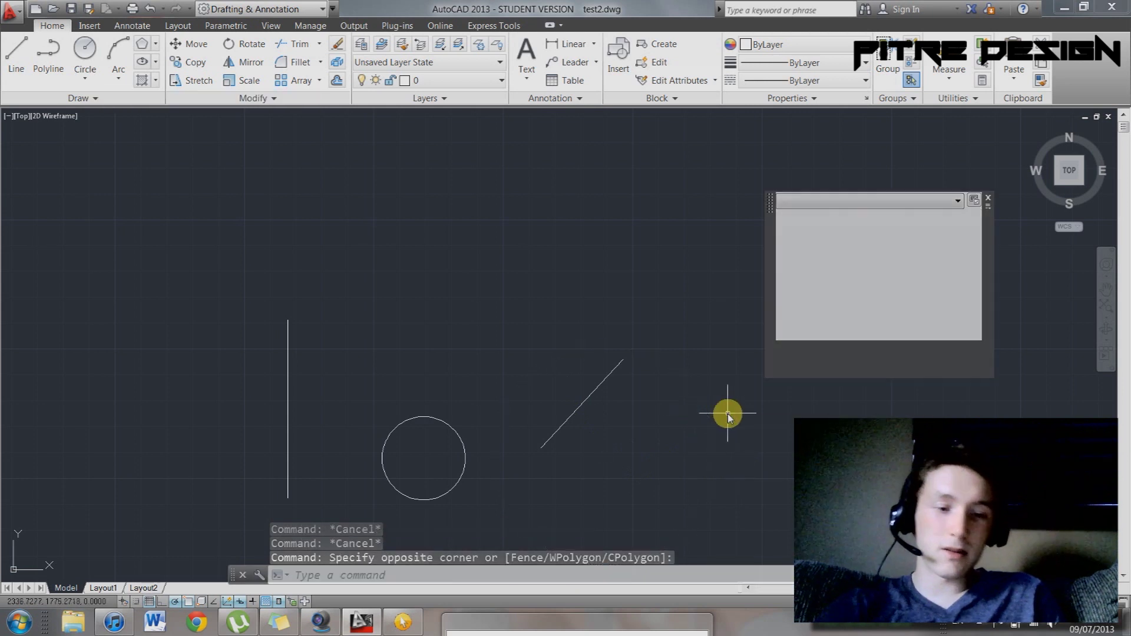
Draw a larger circle centred beside the diagonal line
{"action": "type", "text": "l"}
{"action": "key", "text": "Return"}
{"action": "key", "text": "Escape"}
{"action": "type", "text": "c"}
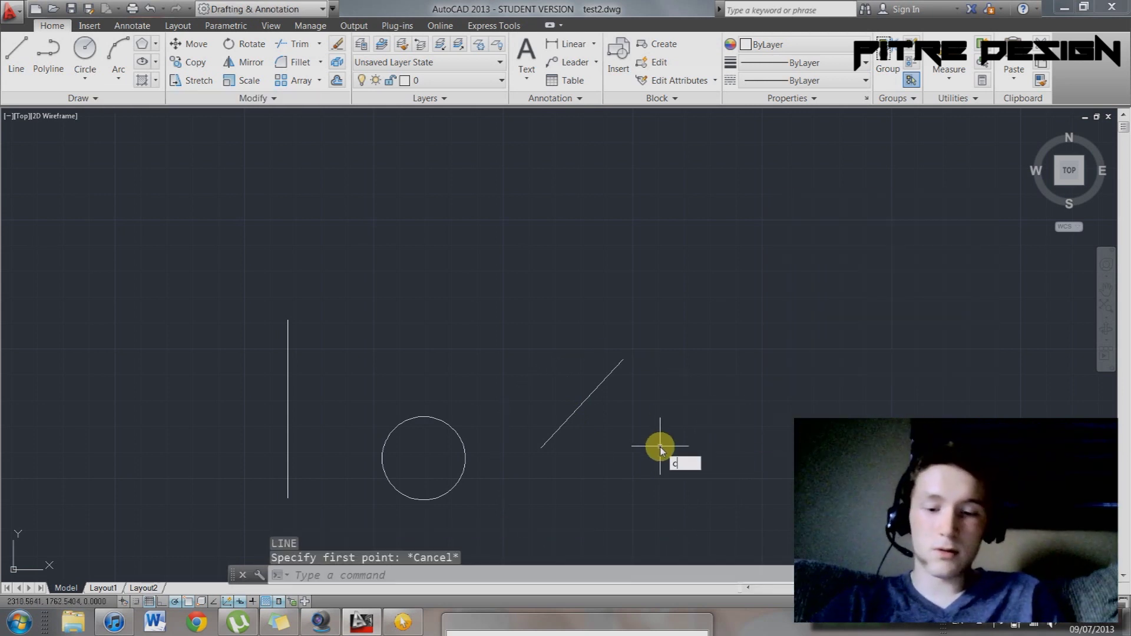
{"action": "key", "text": "Return"}
{"action": "left_click", "coordinate": [629, 421]}
{"action": "key", "text": "Escape"}
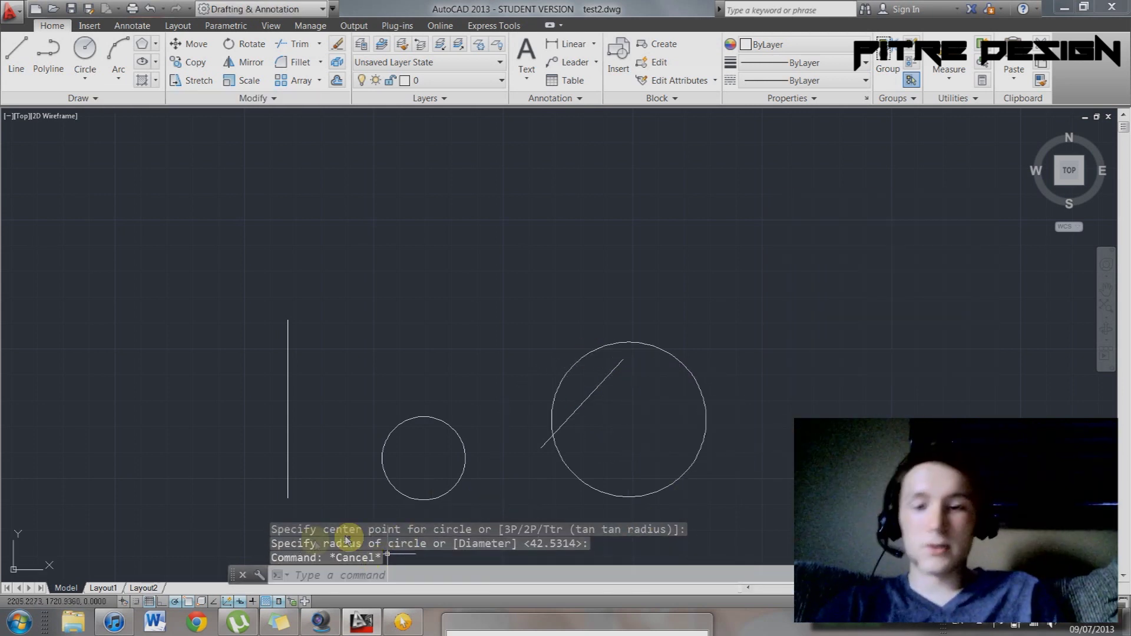
Enable selection cycling with Ctrl+W, inspect the large circle's properties, then turn Quick Properties off
{"action": "key", "text": "ctrl+w"}
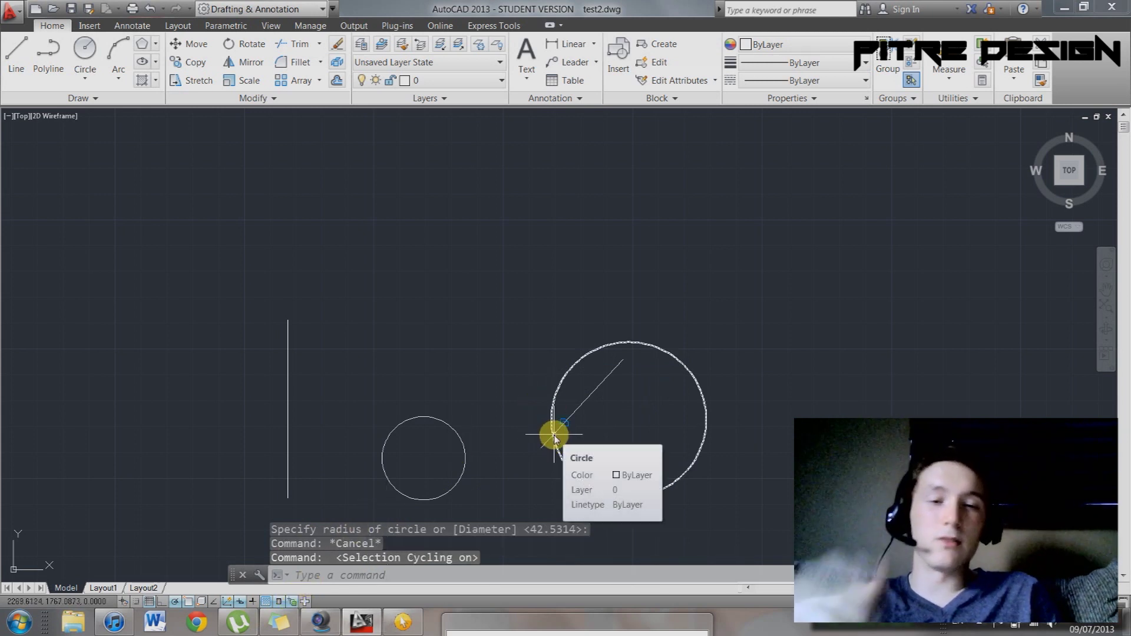
{"action": "left_click", "coordinate": [553, 435]}
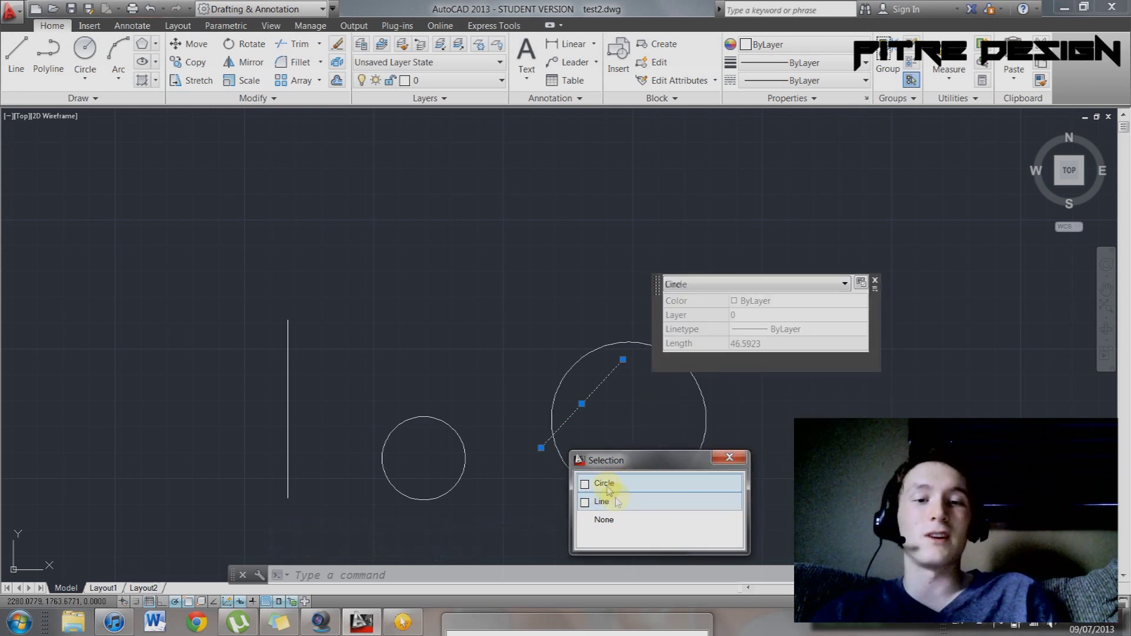
{"action": "left_click", "coordinate": [730, 458]}
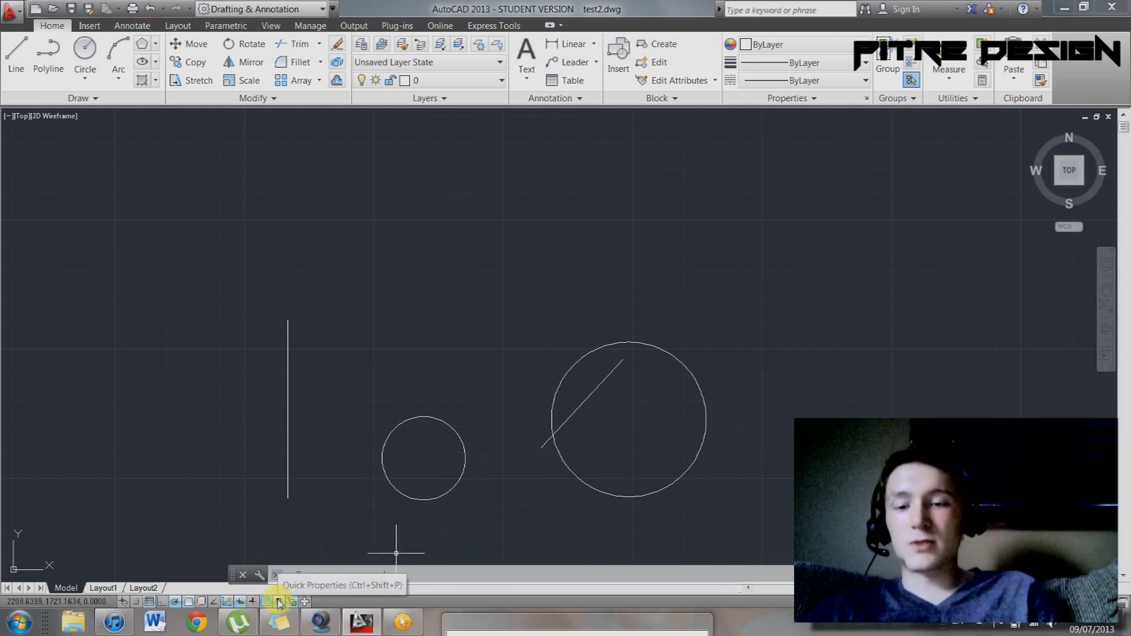
{"action": "left_click", "coordinate": [573, 471]}
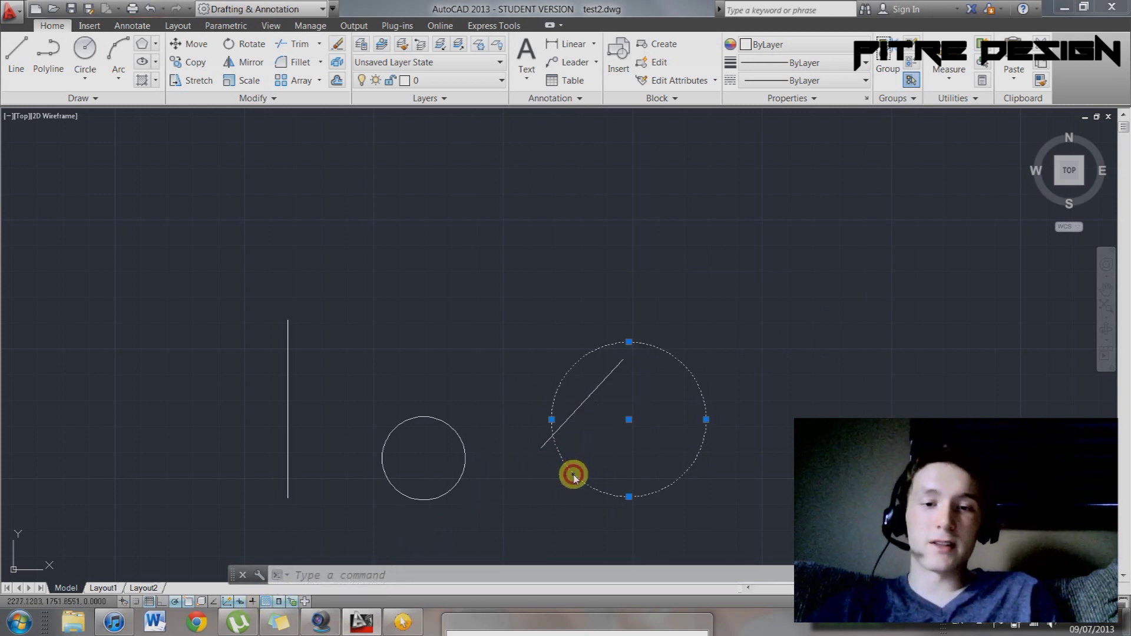
{"action": "left_click", "coordinate": [839, 336]}
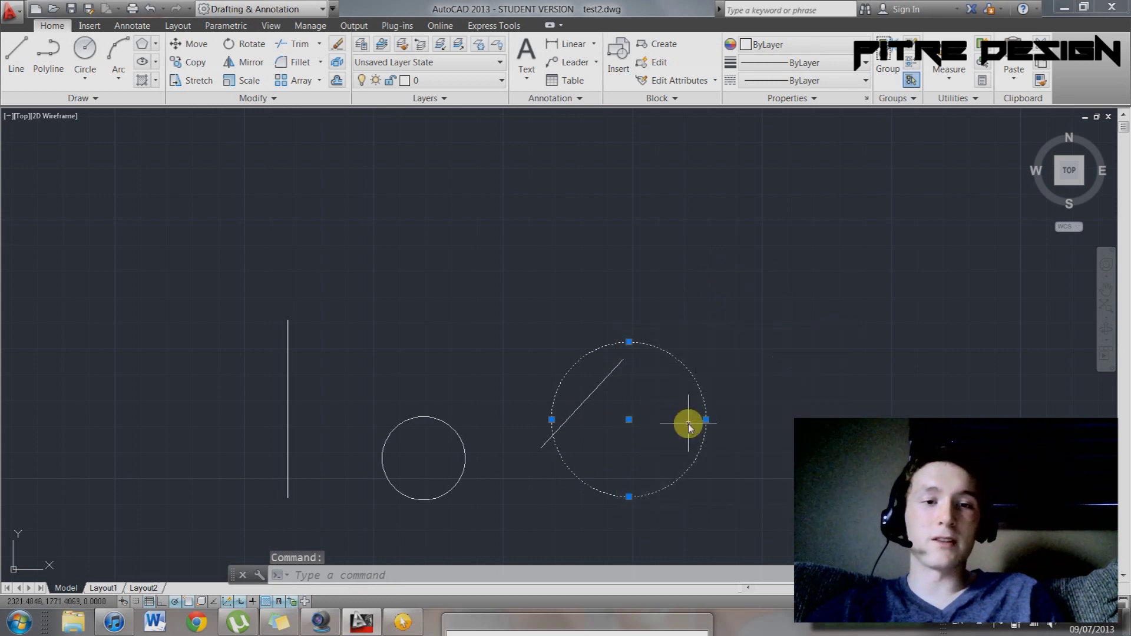
{"action": "left_click", "coordinate": [292, 601]}
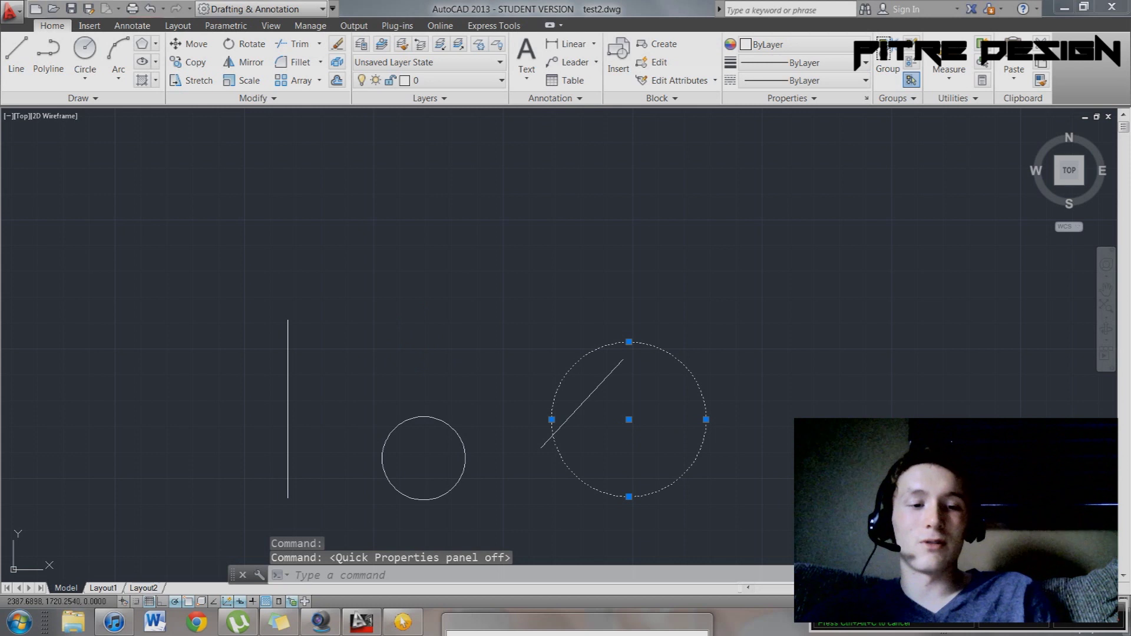
Window-select every object in the drawing and erase it
{"action": "left_click", "coordinate": [221, 261]}
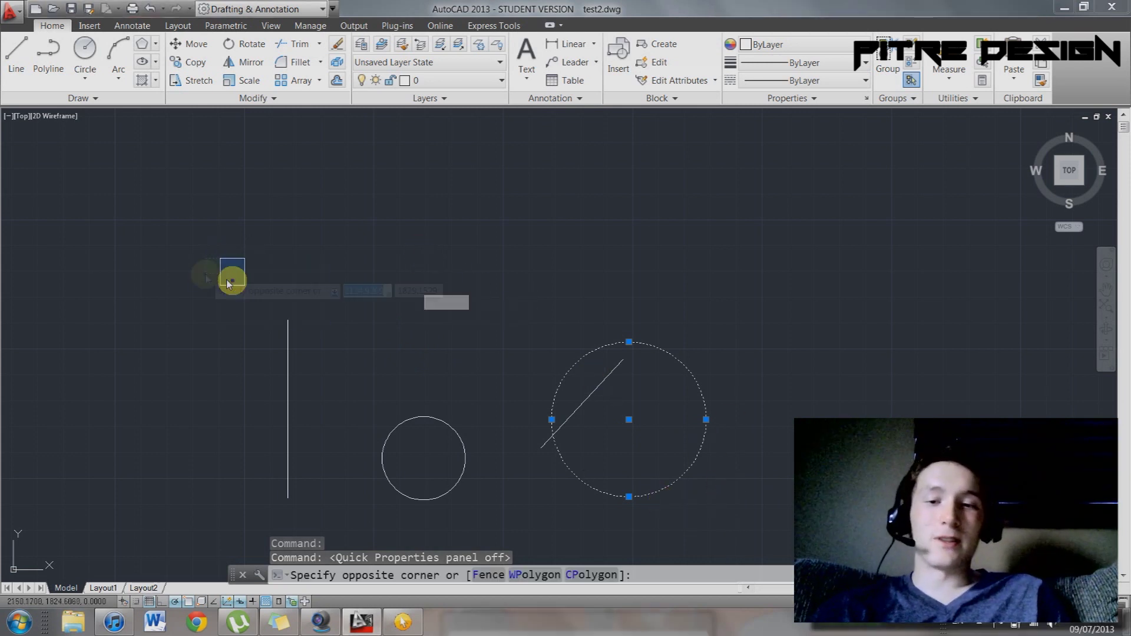
{"action": "left_click", "coordinate": [771, 563]}
{"action": "key", "text": "Delete"}
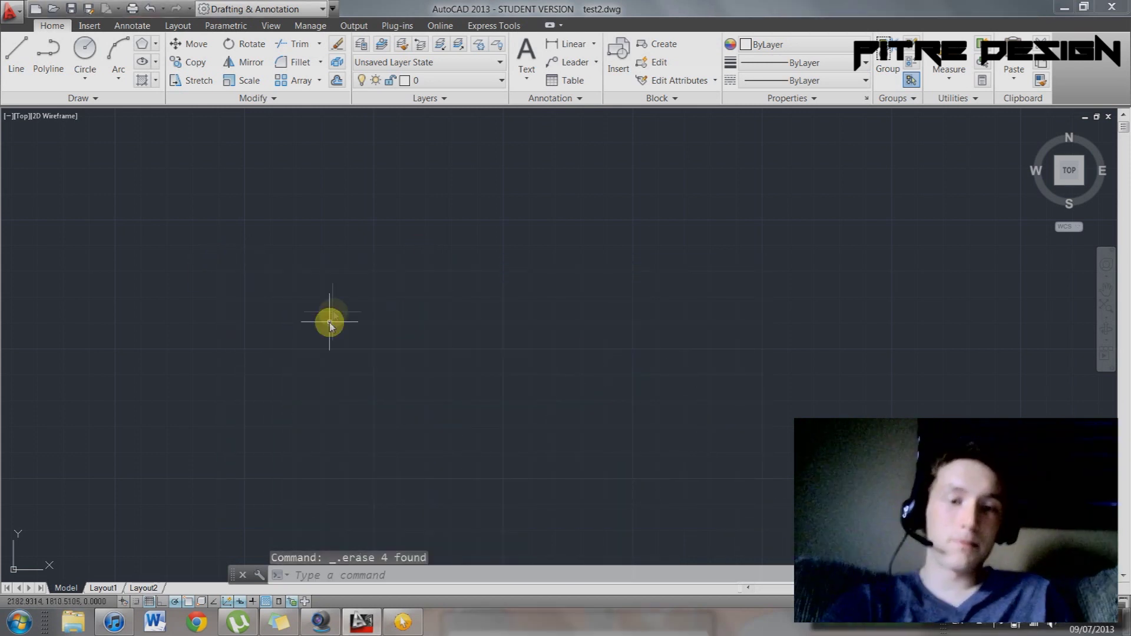
Draw one new circle and zoom to fit it in view
{"action": "type", "text": "c"}
{"action": "key", "text": "Return"}
{"action": "left_click", "coordinate": [412, 278]}
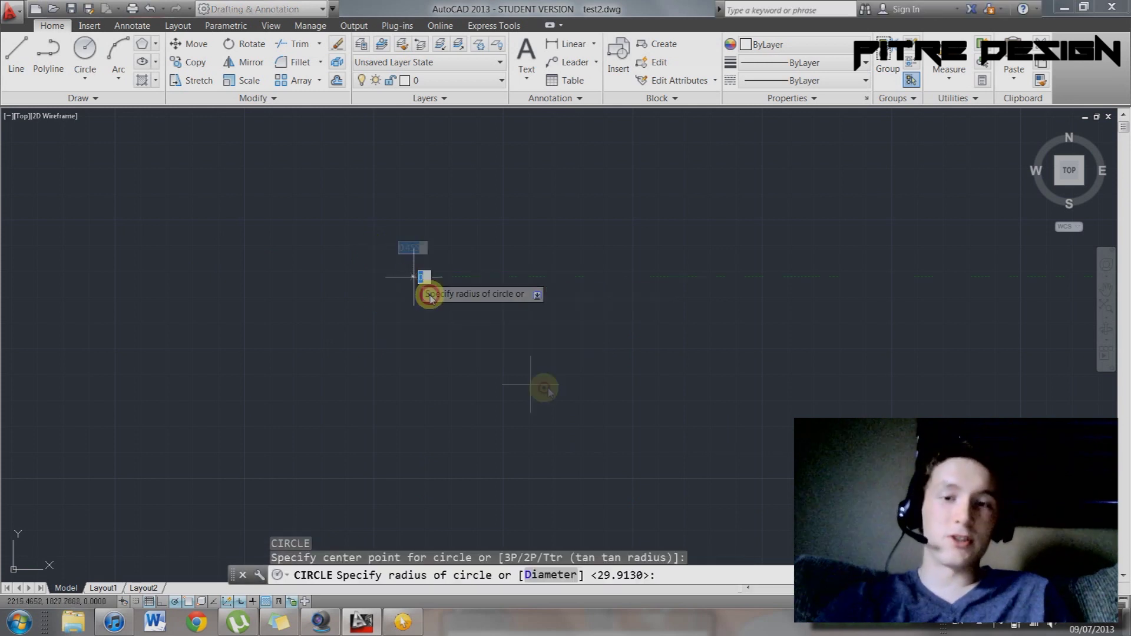
{"action": "left_click", "coordinate": [566, 380]}
{"action": "key", "text": "Escape"}
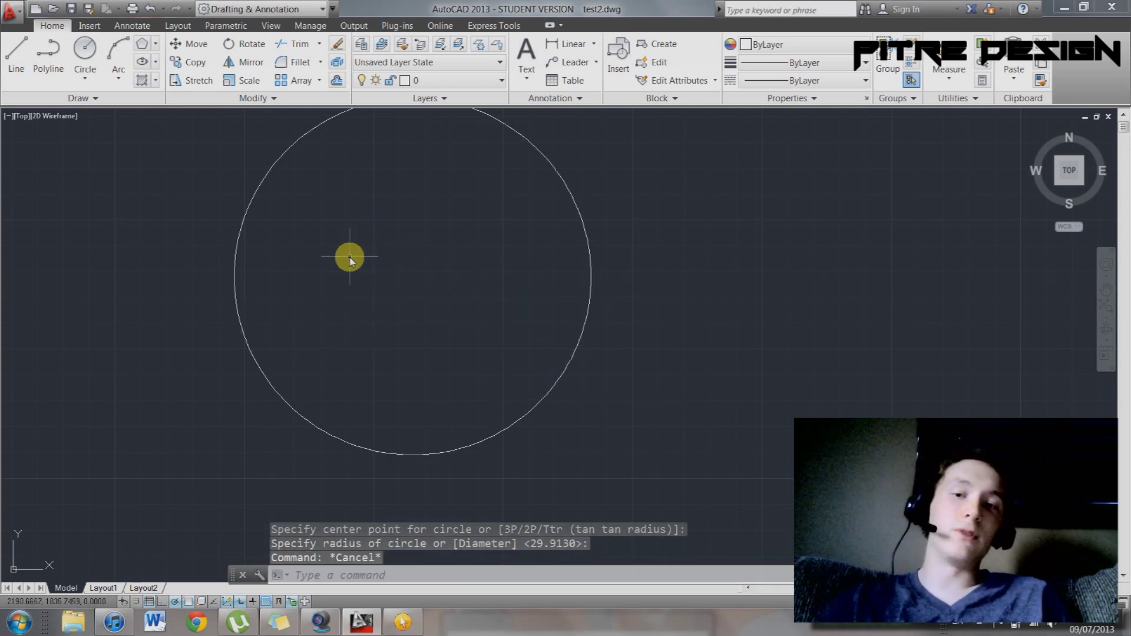
{"action": "middle_click", "coordinate": [475, 262]}
{"action": "middle_click", "coordinate": [476, 262]}
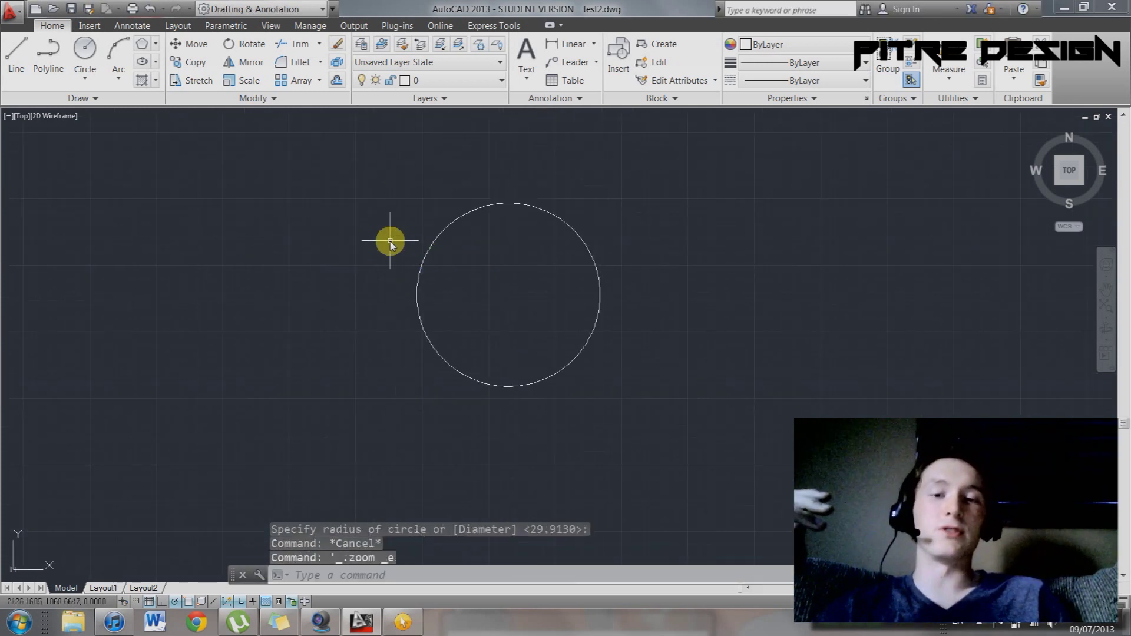
{"action": "mouse_move", "coordinate": [259, 204]}
{"action": "middle_mouse_down"}
{"action": "mouse_move", "coordinate": [679, 378]}
{"action": "mouse_move", "coordinate": [747, 371]}
{"action": "middle_mouse_up"}
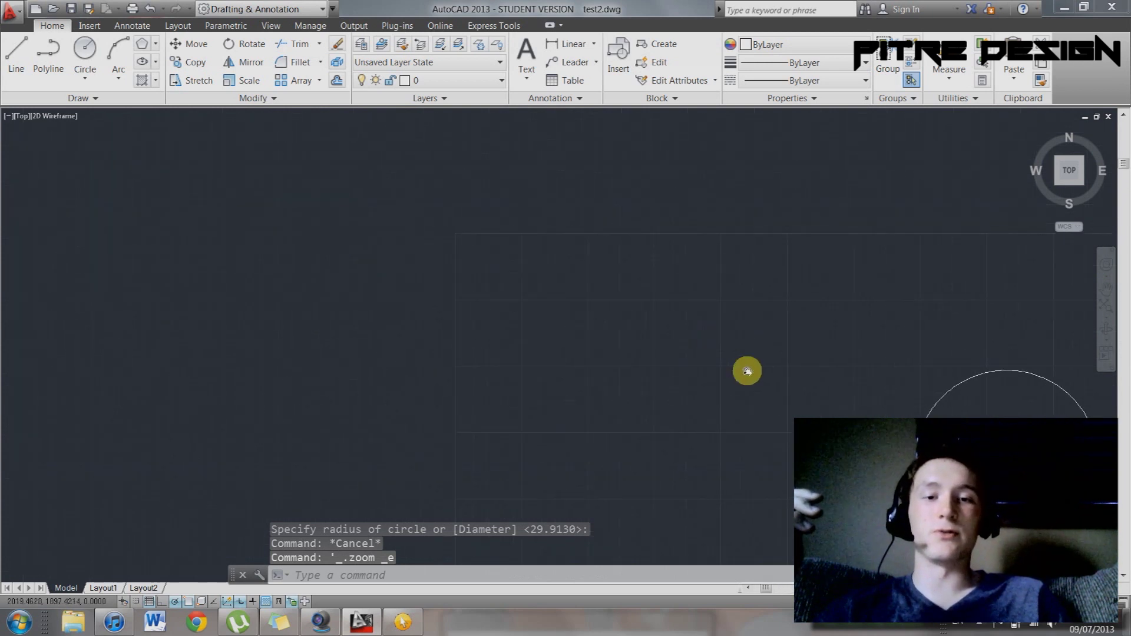
Draw a slanted line beside the circle
{"action": "type", "text": "l"}
{"action": "key", "text": "Return"}
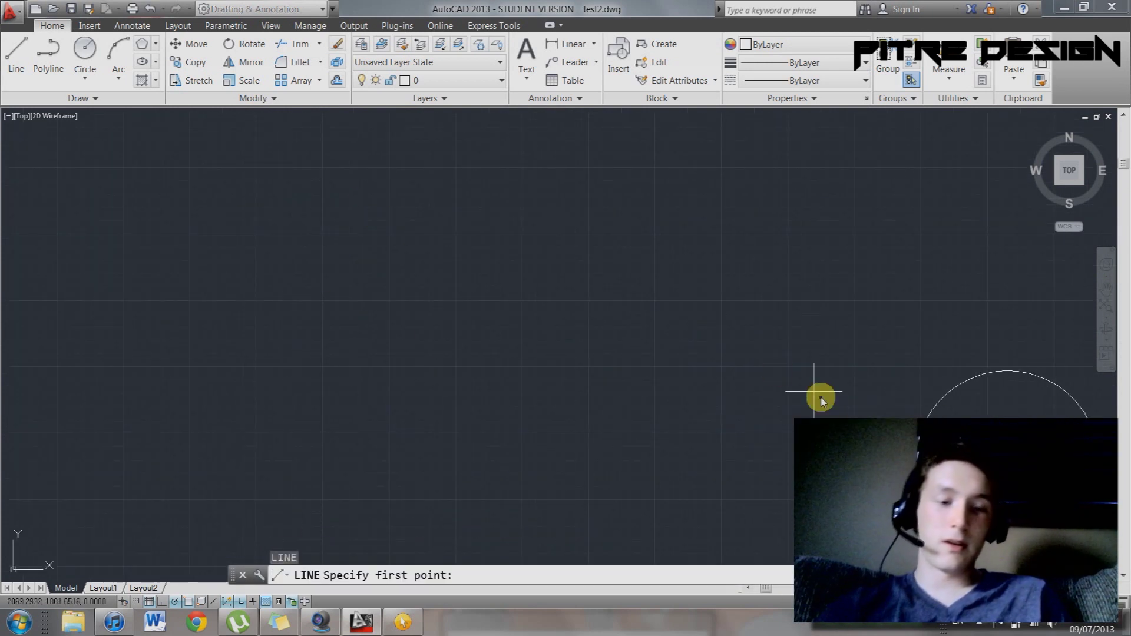
{"action": "left_click", "coordinate": [839, 415]}
{"action": "left_click", "coordinate": [628, 339]}
{"action": "key", "text": "Escape"}
{"action": "middle_click_drag", "start_coordinate": [675, 320], "coordinate": [169, 273]}
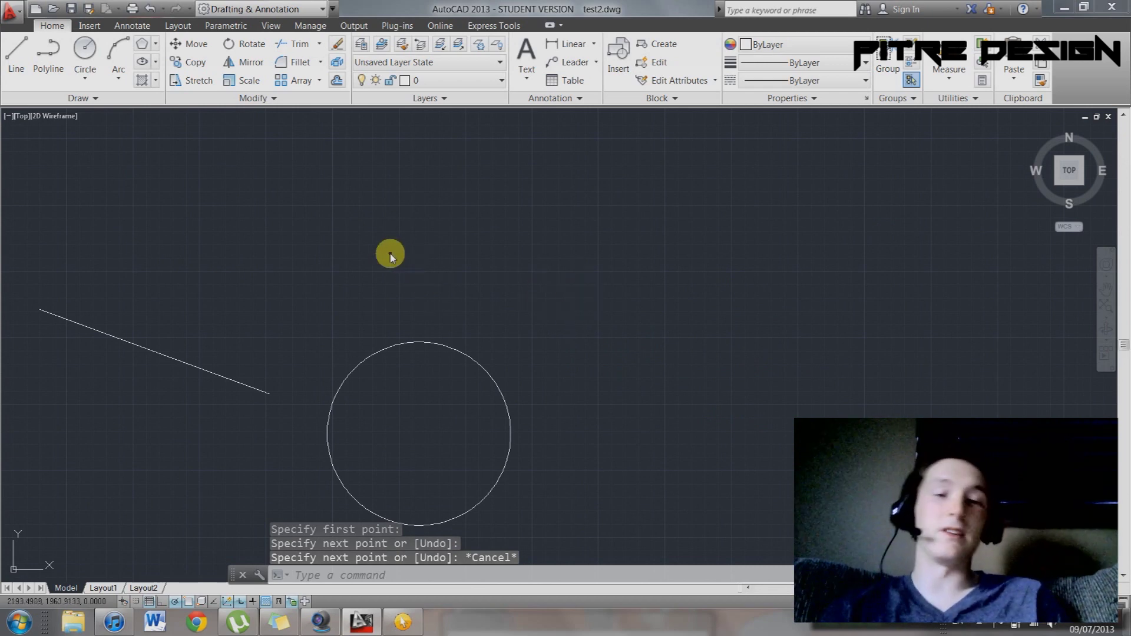
Crossing-select the slanted line and delete it, recentring the circle
{"action": "scroll", "coordinate": [389, 253], "scroll_direction": "down", "scroll_amount": 2}
{"action": "middle_click", "coordinate": [328, 239]}
{"action": "middle_click", "coordinate": [328, 240]}
{"action": "scroll", "coordinate": [535, 323], "scroll_direction": "down", "scroll_amount": 3}
{"action": "left_click", "coordinate": [548, 325]}
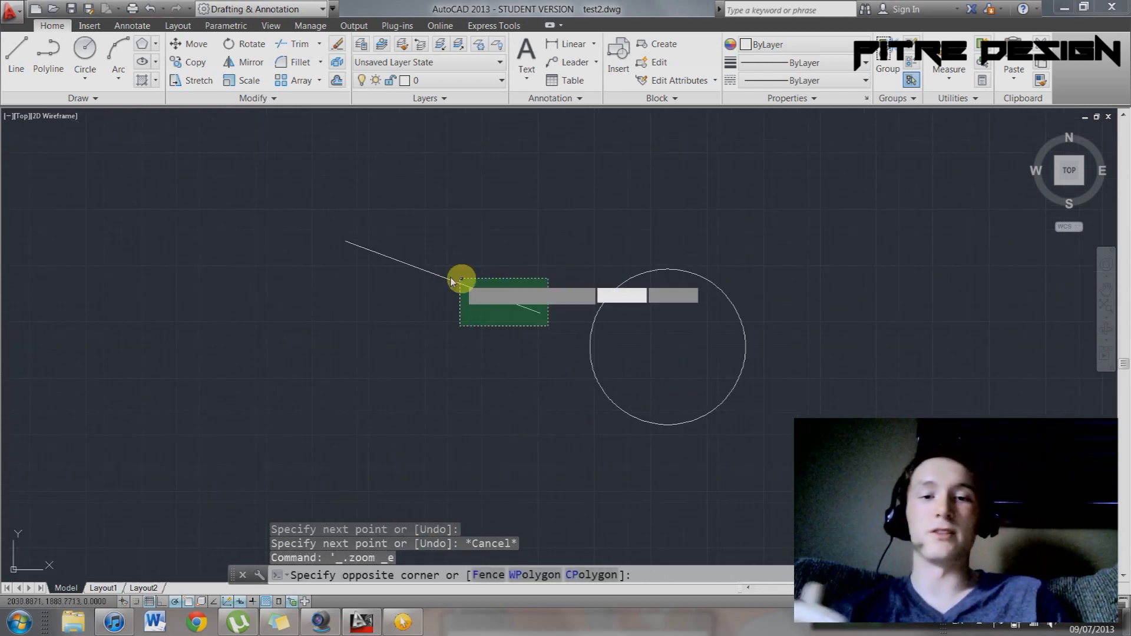
{"action": "left_click", "coordinate": [410, 202]}
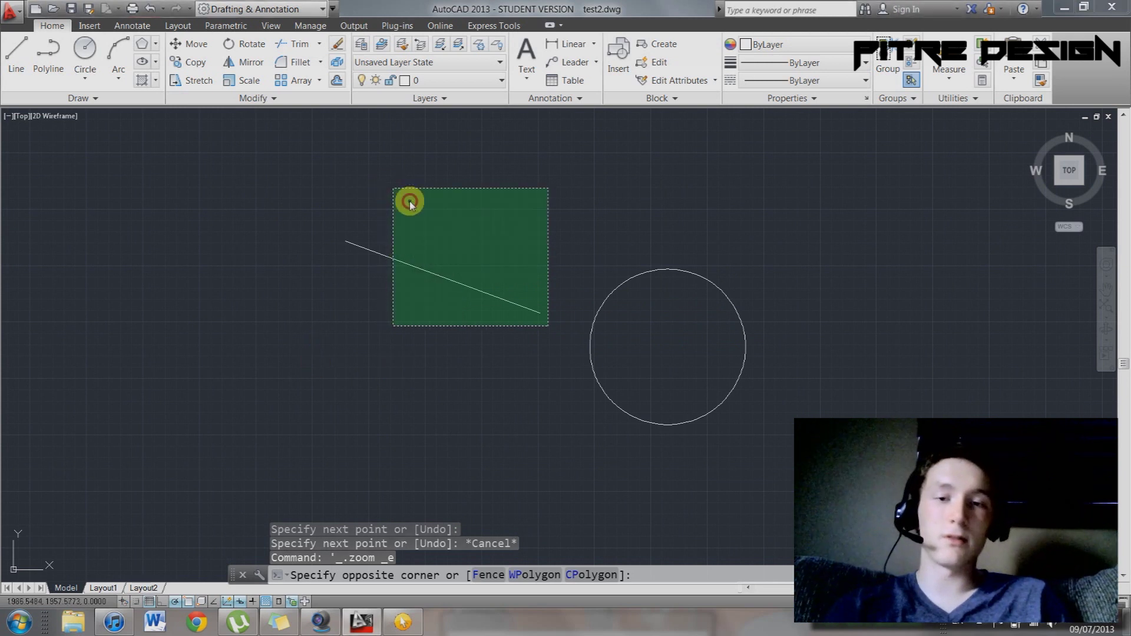
{"action": "key", "text": "Delete"}
{"action": "middle_click_drag", "start_coordinate": [475, 271], "coordinate": [304, 239]}
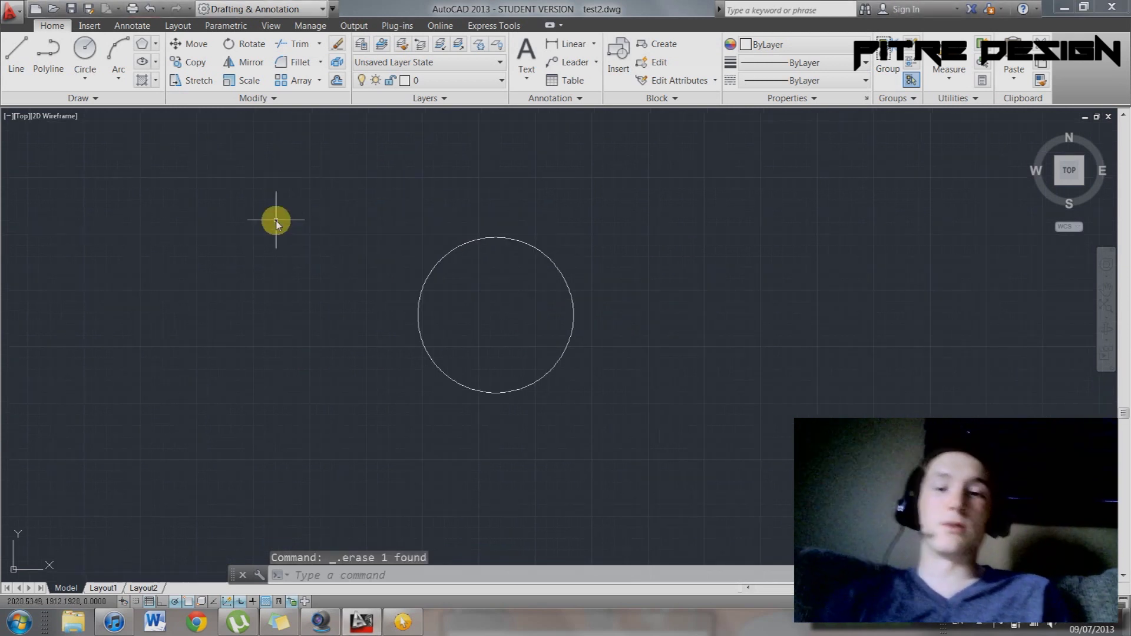
Draw a quick test line above the circle and a second, larger circle
{"action": "type", "text": "l"}
{"action": "key", "text": "Return"}
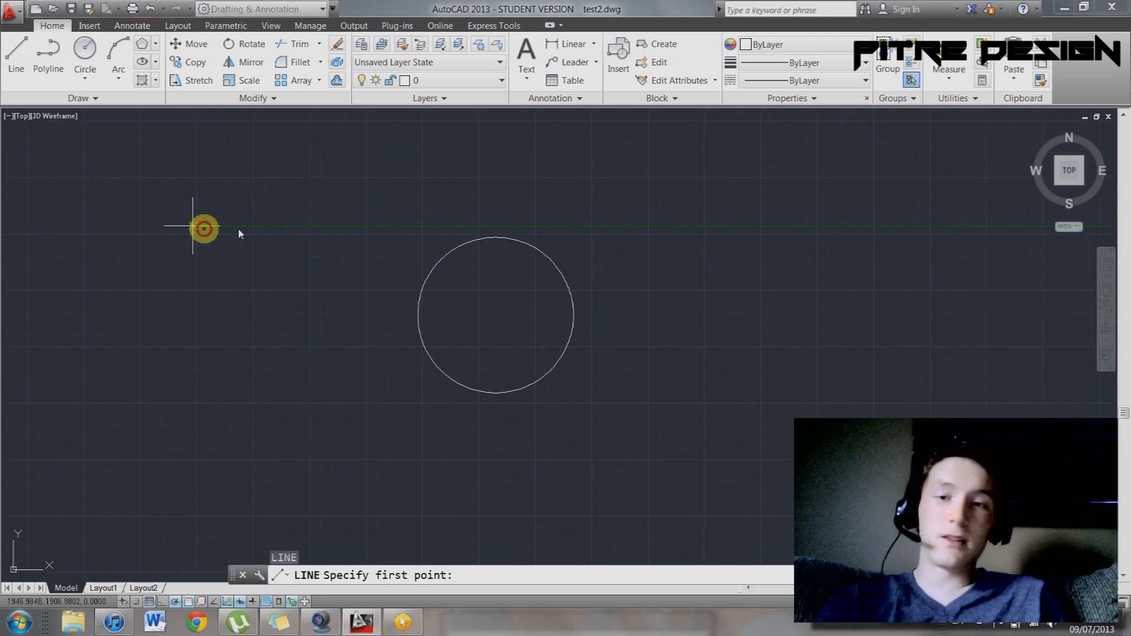
{"action": "left_click", "coordinate": [192, 225]}
{"action": "left_click", "coordinate": [464, 175]}
{"action": "key", "text": "Escape"}
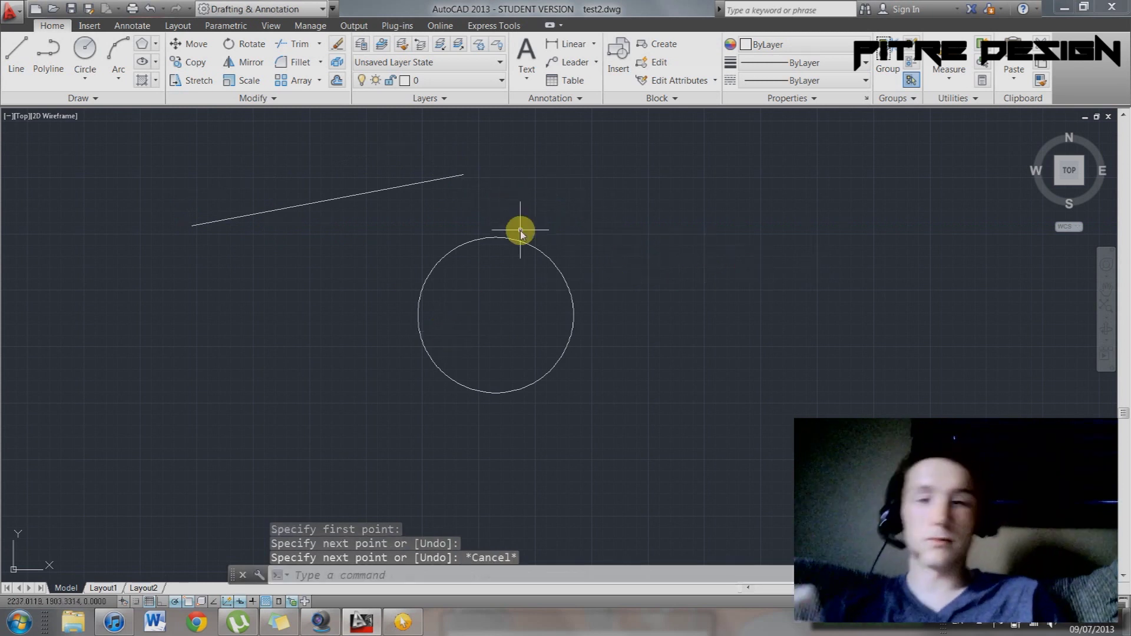
{"action": "type", "text": "c"}
{"action": "key", "text": "Return"}
{"action": "left_click", "coordinate": [648, 176]}
{"action": "left_click", "coordinate": [793, 276]}
{"action": "key", "text": "Escape"}
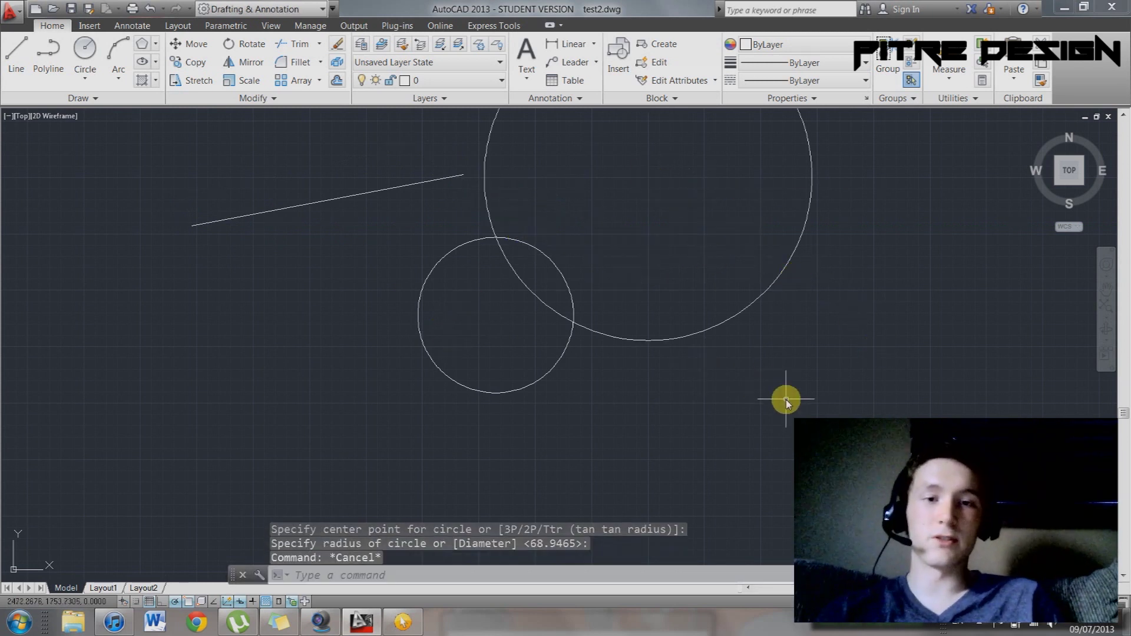
Window-select the line and both circles and erase them
{"action": "scroll", "coordinate": [788, 399], "scroll_direction": "down", "scroll_amount": 4}
{"action": "left_click", "coordinate": [783, 423]}
{"action": "left_click", "coordinate": [506, 236]}
{"action": "key", "text": "Delete"}
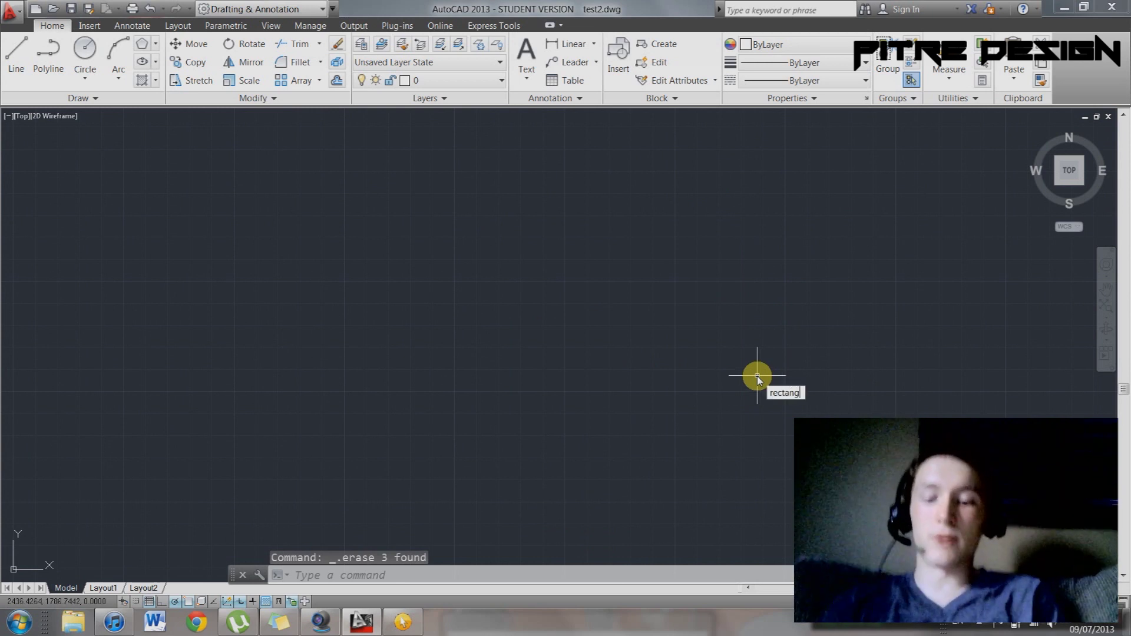
Start a RECTANG, place its first corner, then cancel it
{"action": "type", "text": "rectang"}
{"action": "key", "text": "Return"}
{"action": "left_click", "coordinate": [465, 243]}
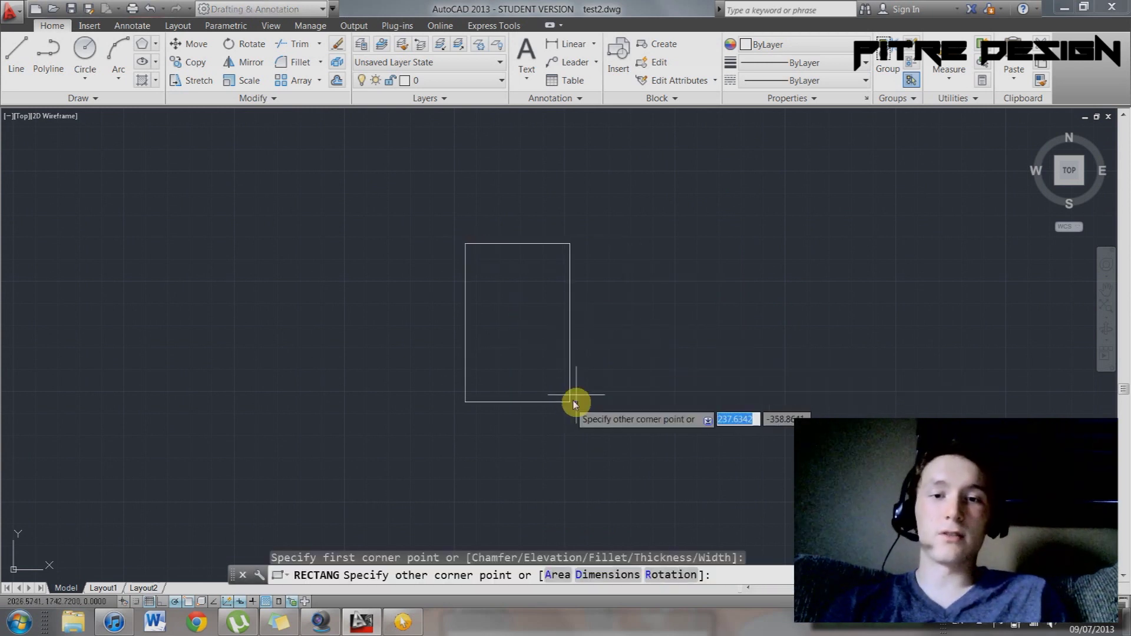
{"action": "key", "text": "Escape"}
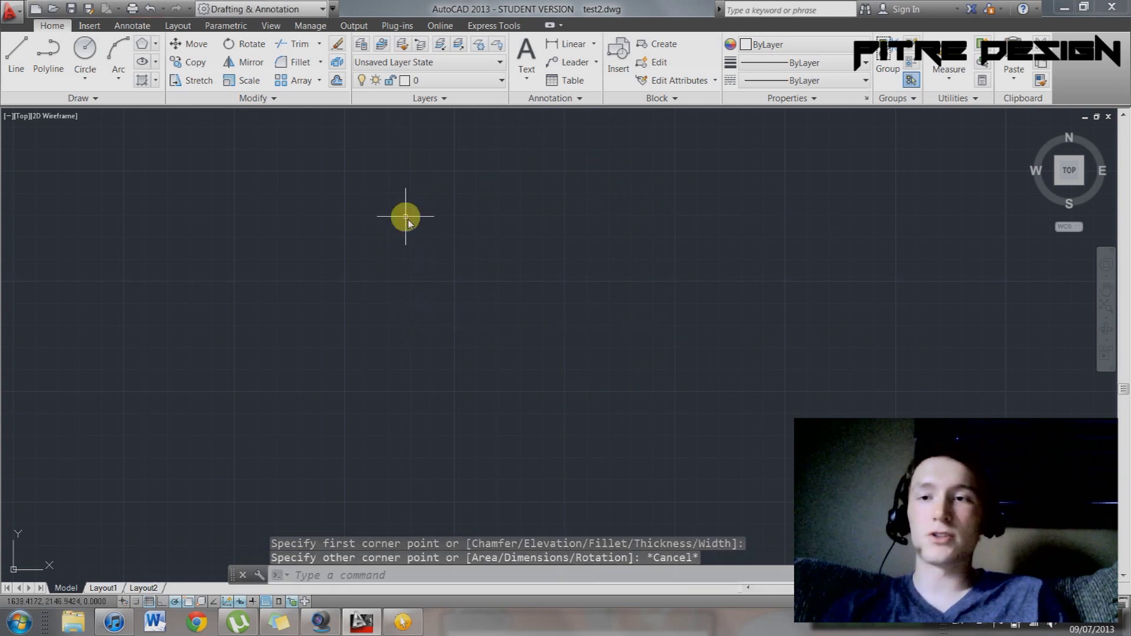
{"action": "left_click", "coordinate": [155, 46]}
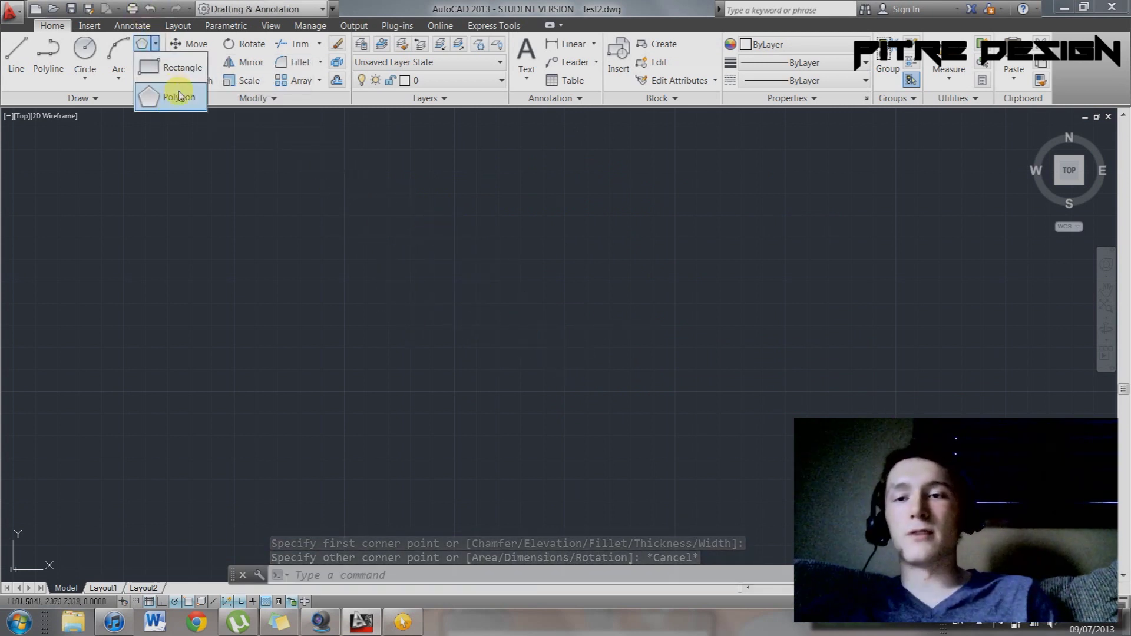
{"action": "left_click", "coordinate": [176, 93]}
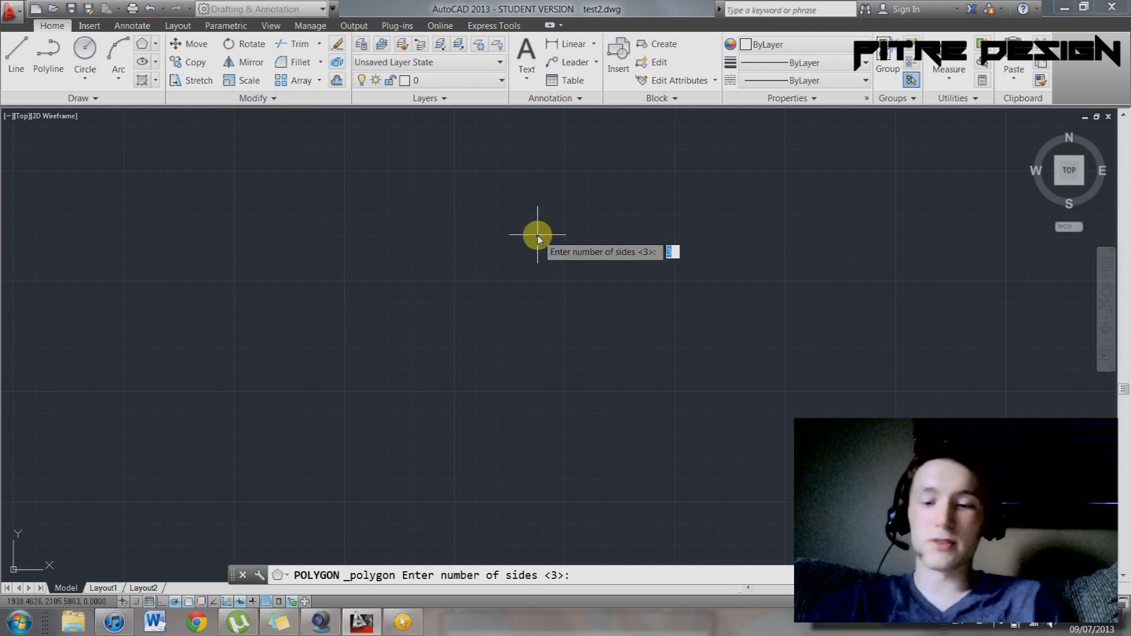
{"action": "type", "text": "18"}
{"action": "key", "text": "Return"}
{"action": "left_click", "coordinate": [401, 214]}
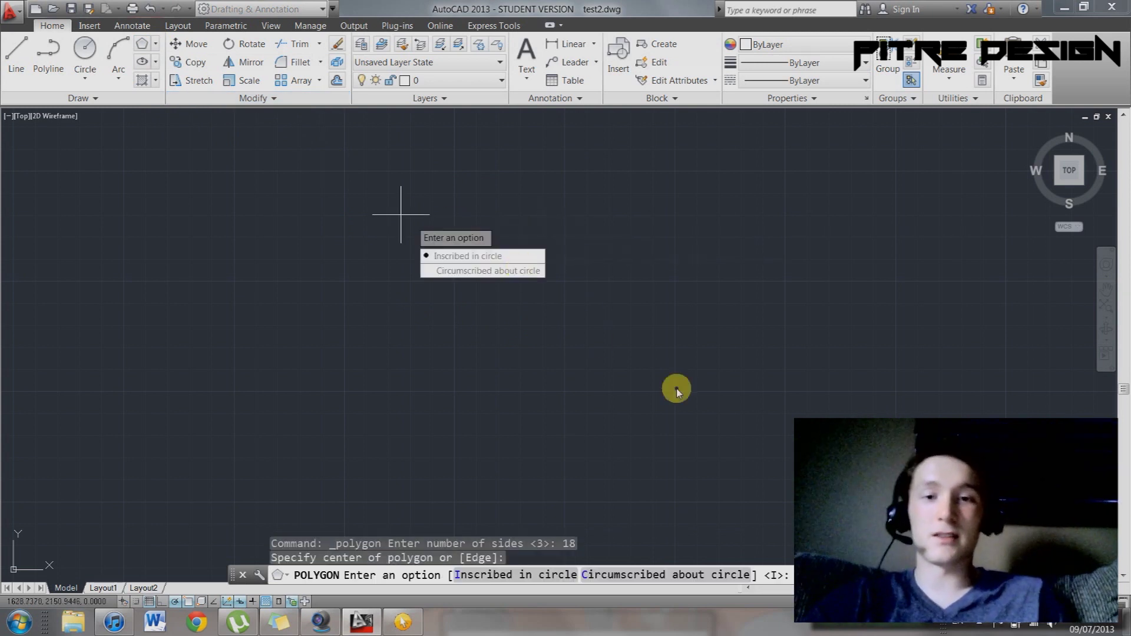
{"action": "left_click", "coordinate": [495, 255]}
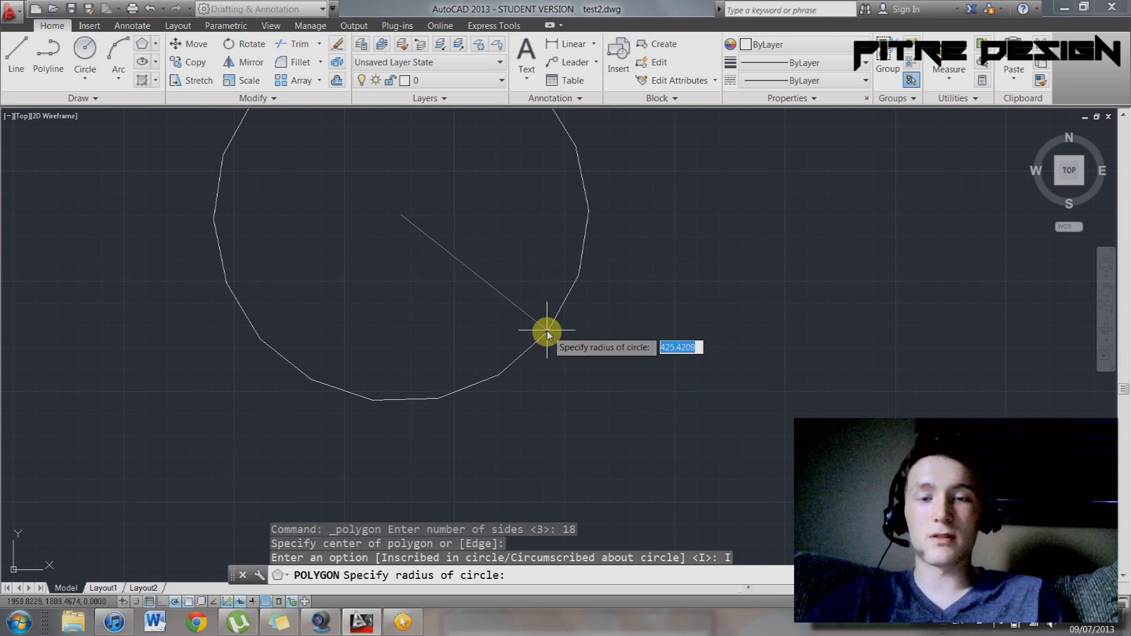
{"action": "scroll", "coordinate": [542, 320], "scroll_direction": "down", "scroll_amount": 3}
{"action": "key", "text": "Escape"}
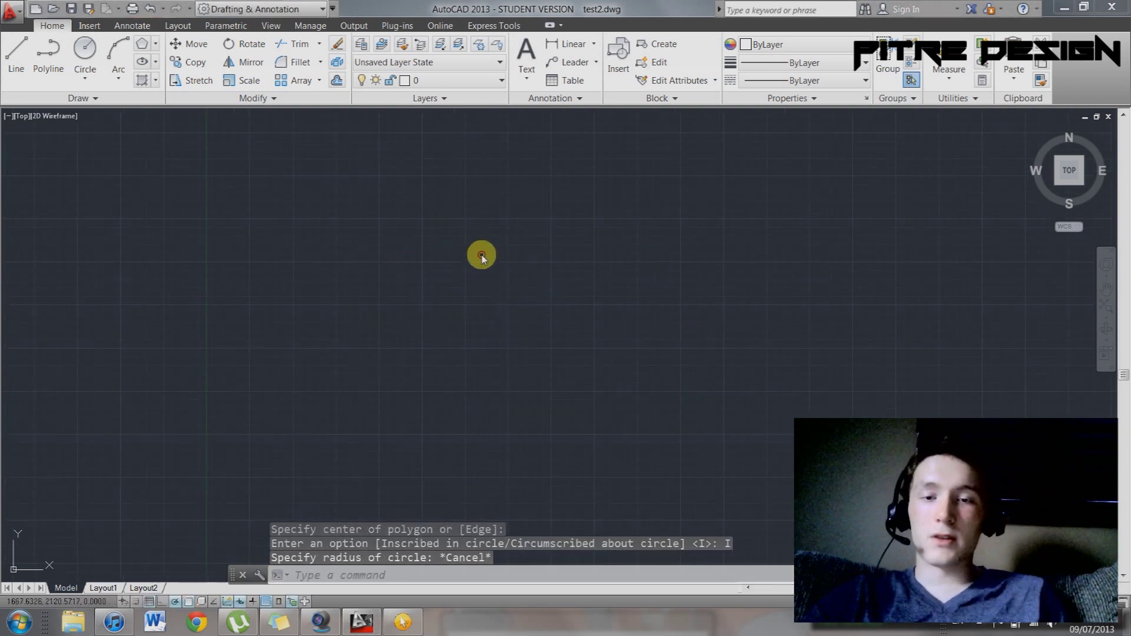
{"action": "key", "text": "Escape"}
Draw a short diagonal line running down and right from near the centre
{"action": "left_click", "coordinate": [486, 328]}
{"action": "left_click", "coordinate": [436, 305]}
{"action": "type", "text": "l"}
{"action": "key", "text": "Return"}
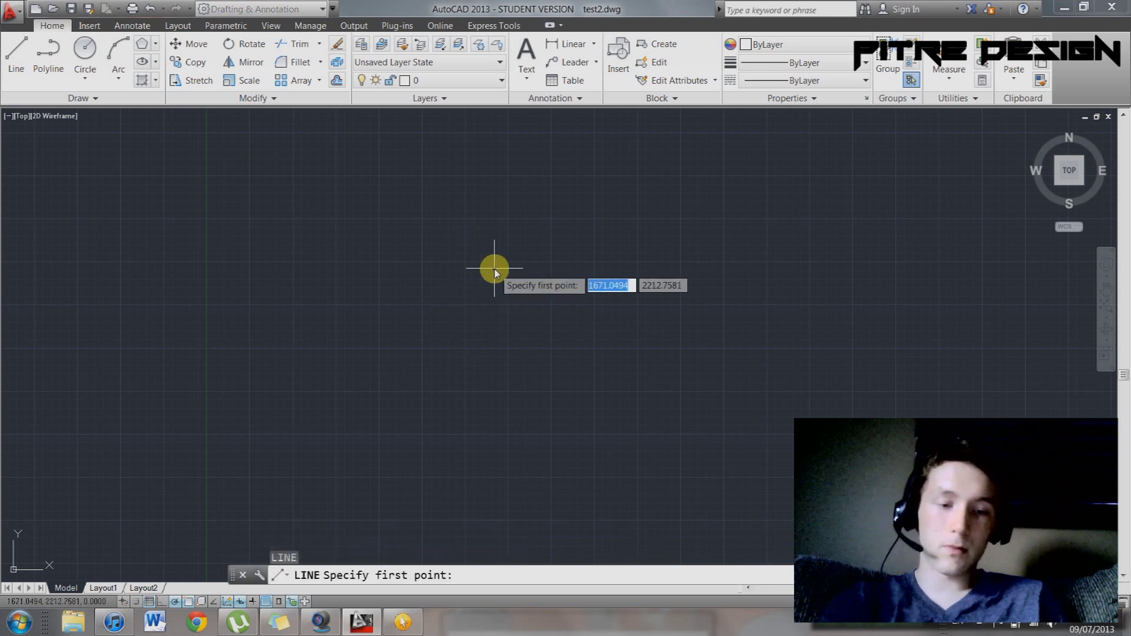
{"action": "left_click", "coordinate": [495, 268]}
{"action": "left_click", "coordinate": [546, 356]}
{"action": "key", "text": "Escape"}
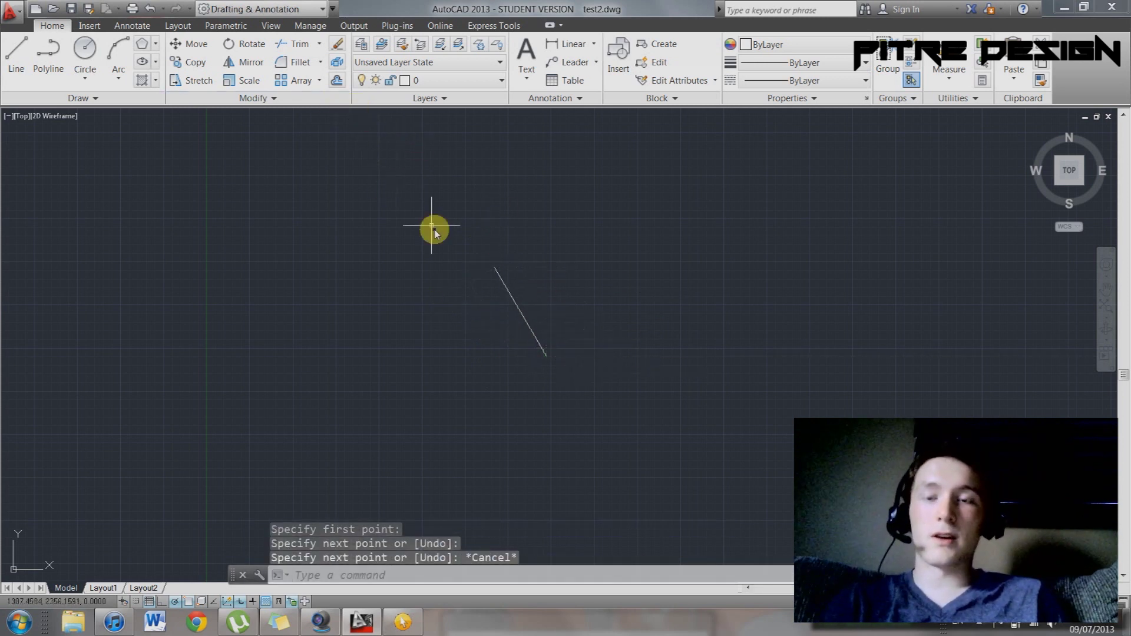
Start OFFSET, cancel it, and select the diagonal line
{"action": "type", "text": "offset"}
{"action": "key", "text": "Return"}
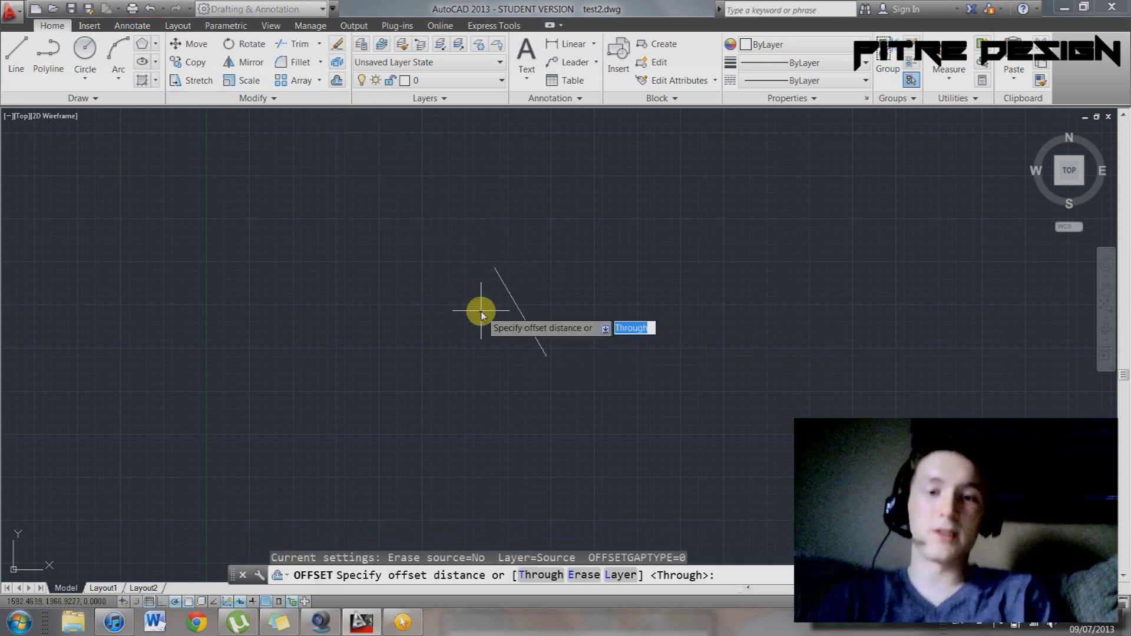
{"action": "left_click", "coordinate": [610, 392]}
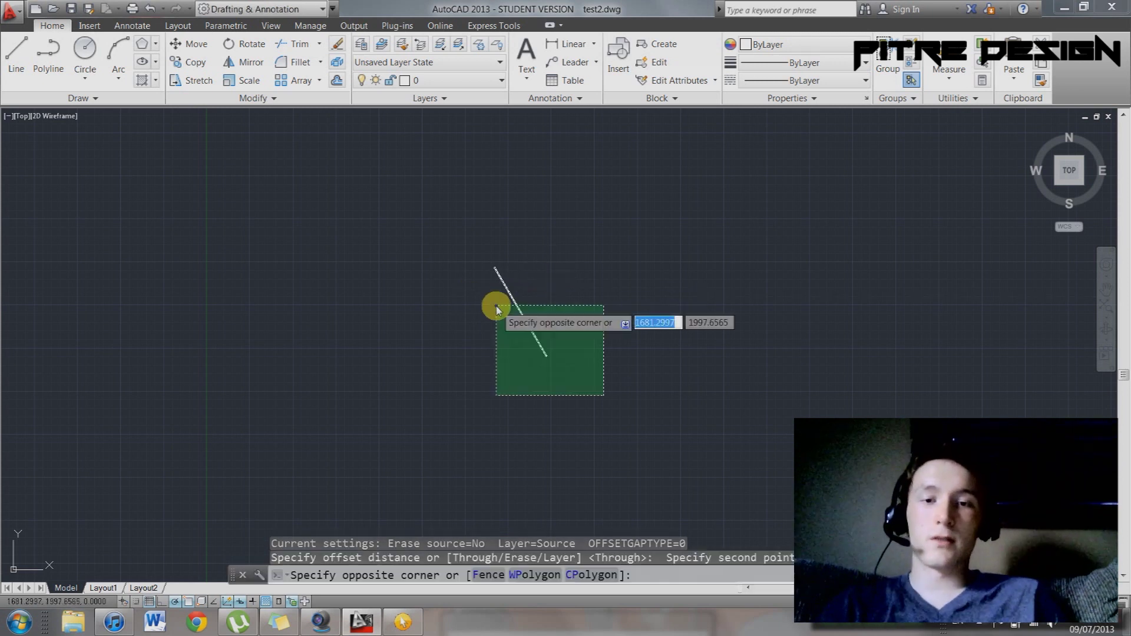
{"action": "key", "text": "Escape"}
{"action": "left_click", "coordinate": [615, 392]}
{"action": "left_click", "coordinate": [465, 252]}
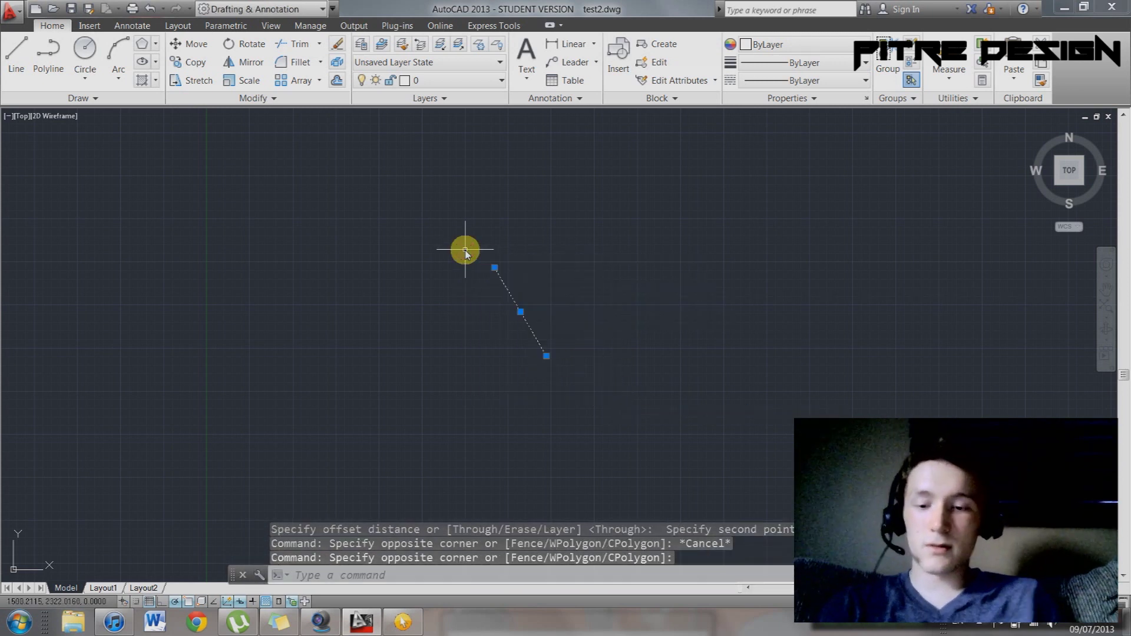
Run OFFSET with a picked distance of 373.3267, then cancel without copying
{"action": "type", "text": "offset"}
{"action": "key", "text": "Return"}
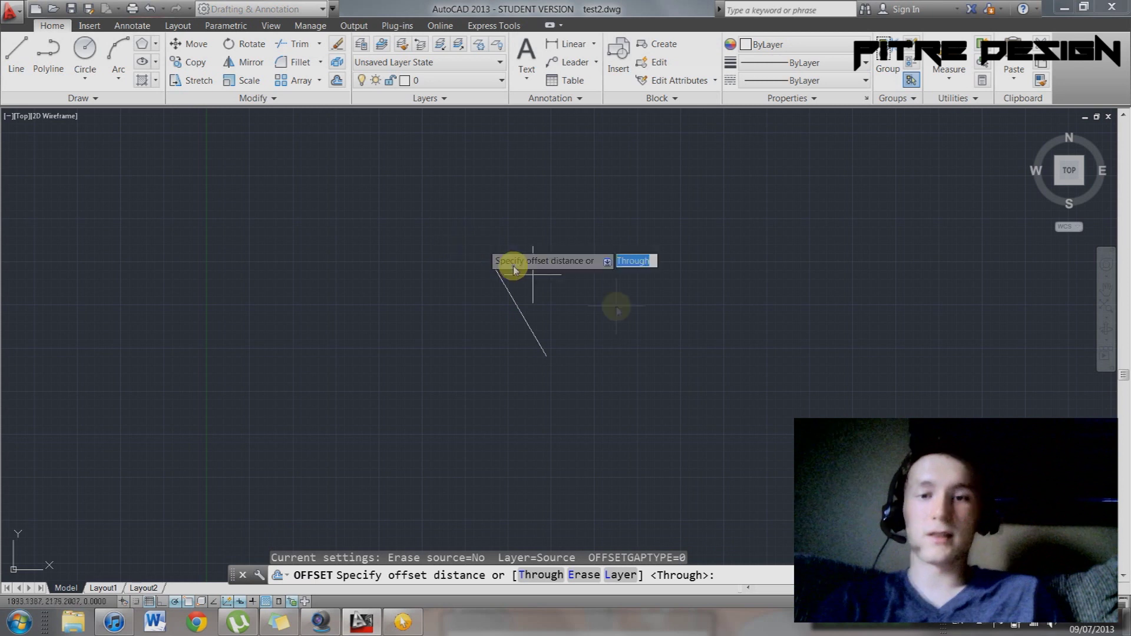
{"action": "left_click", "coordinate": [616, 310]}
{"action": "left_click", "coordinate": [670, 265]}
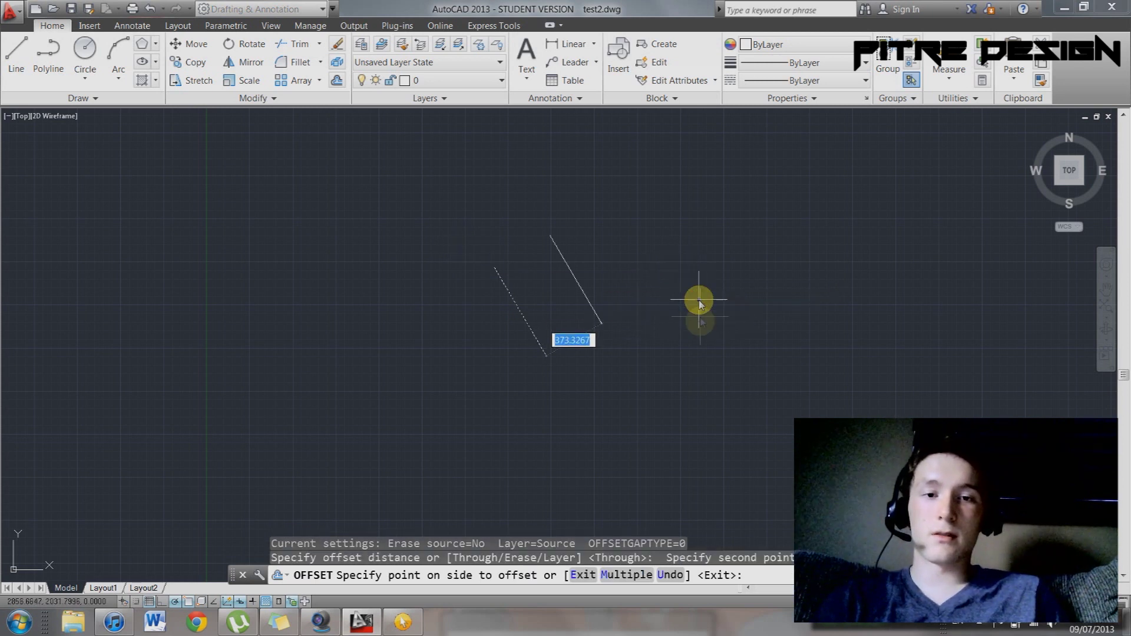
{"action": "key", "text": "Escape"}
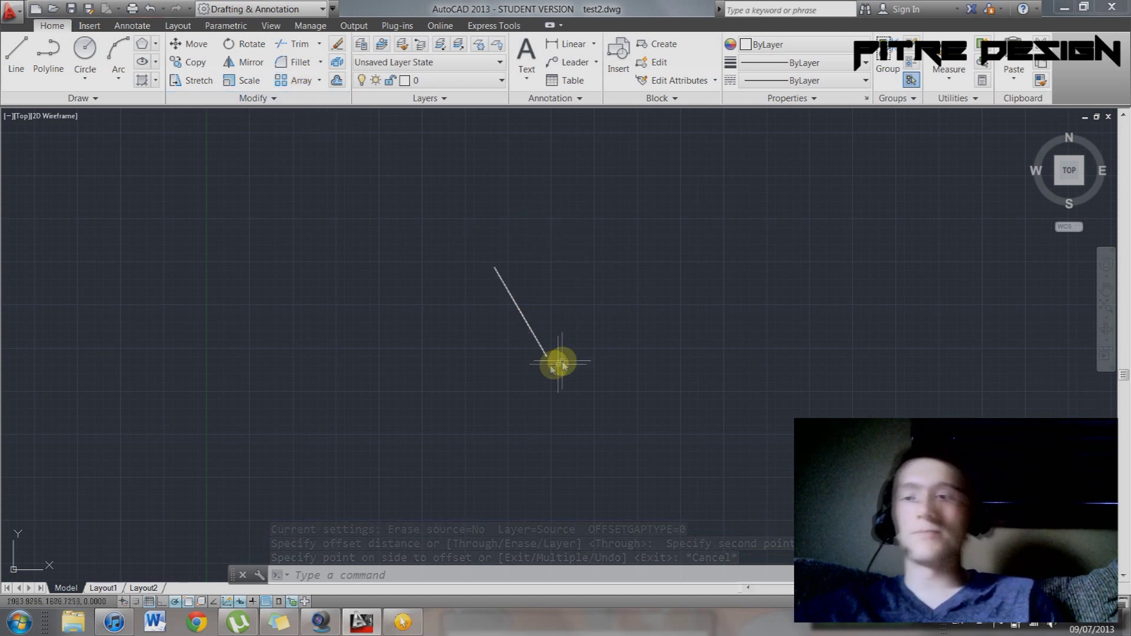
Draw a small square with the REC rectangle command
{"action": "type", "text": "rectan"}
{"action": "key", "text": "Return"}
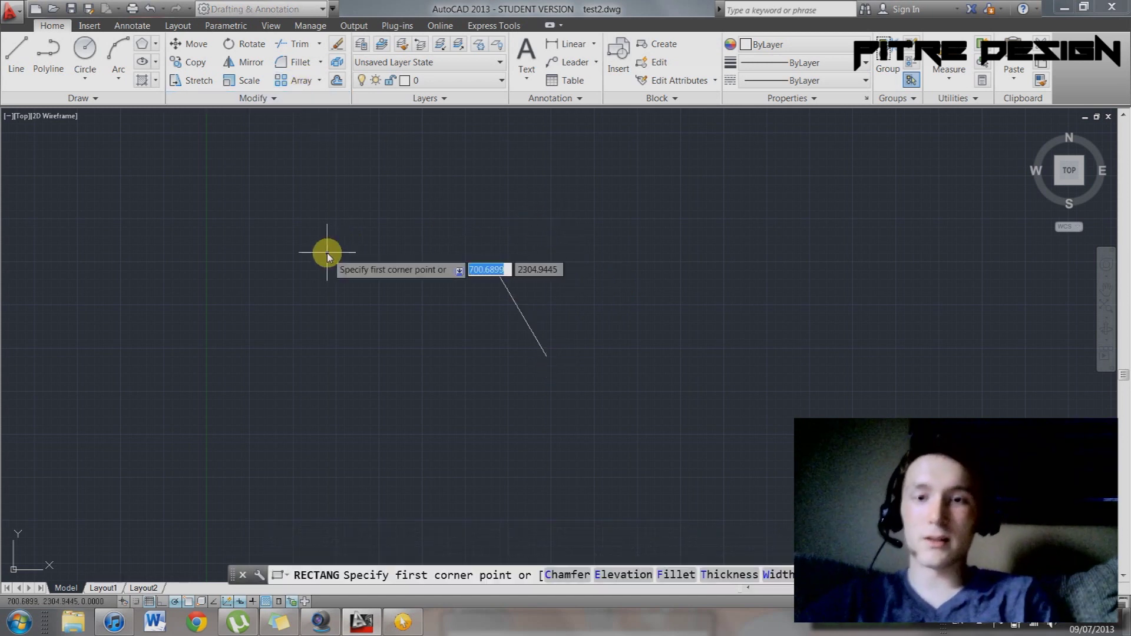
{"action": "left_click", "coordinate": [369, 213]}
{"action": "left_click", "coordinate": [396, 241]}
{"action": "key", "text": "Escape"}
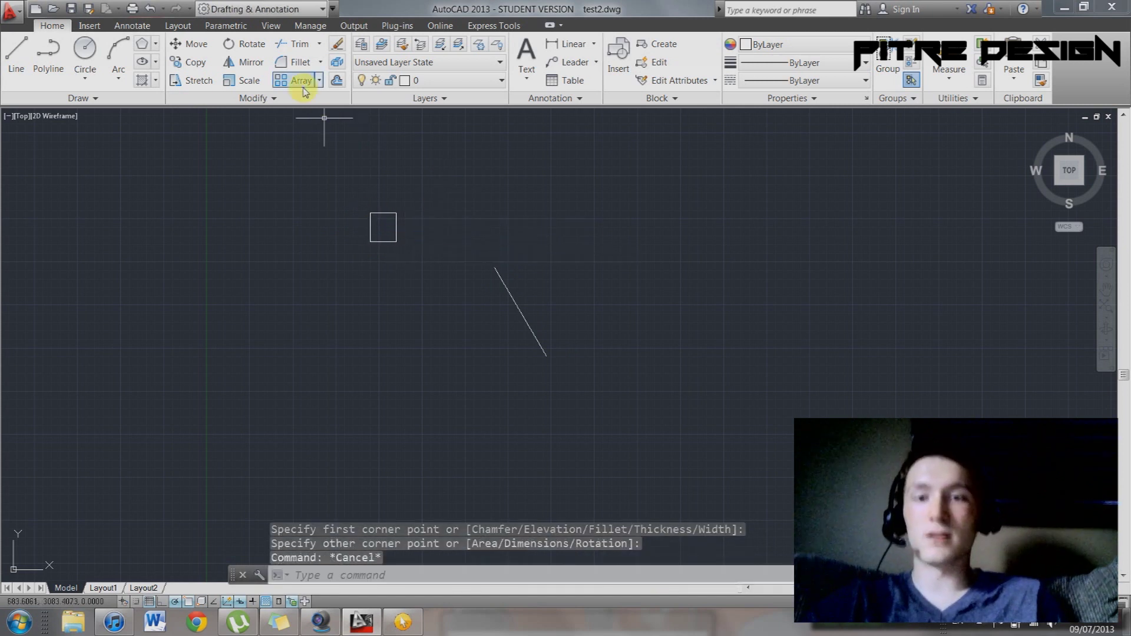
Polar-array the square around a centre beside the diagonal line into six copies
{"action": "left_click", "coordinate": [318, 81]}
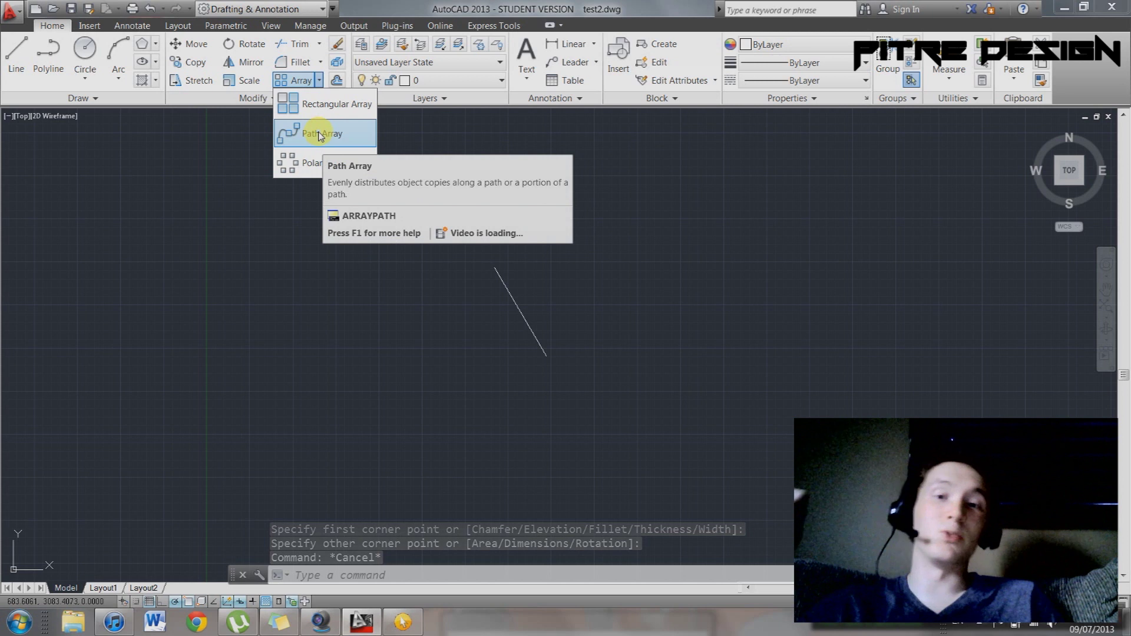
{"action": "left_click", "coordinate": [313, 163]}
{"action": "left_click", "coordinate": [421, 256]}
{"action": "left_click", "coordinate": [324, 146]}
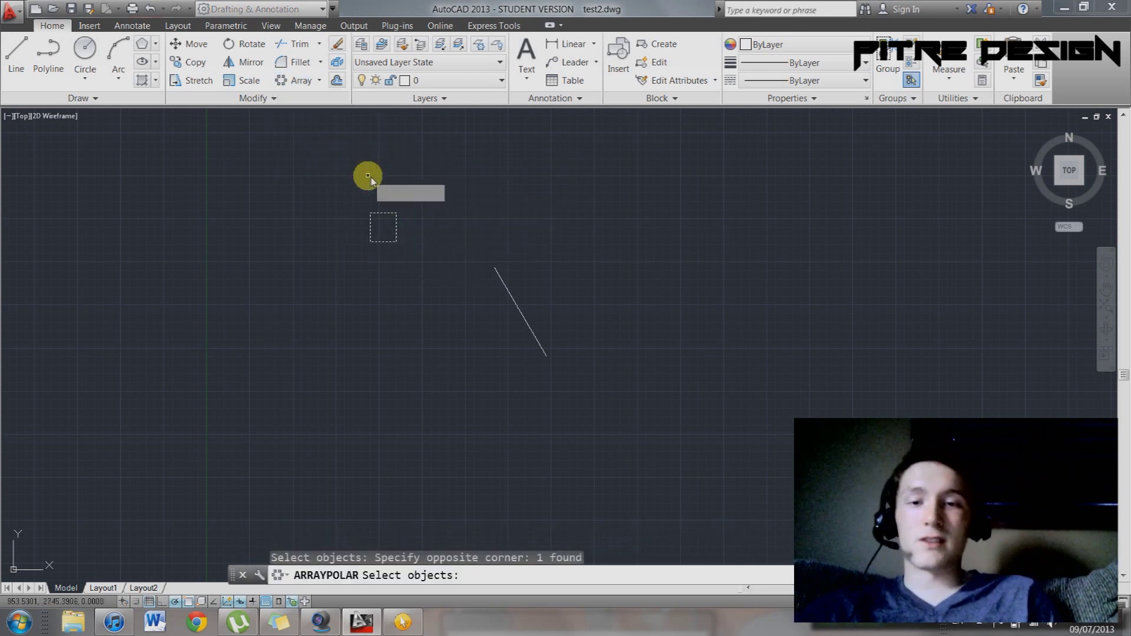
{"action": "key", "text": "Return"}
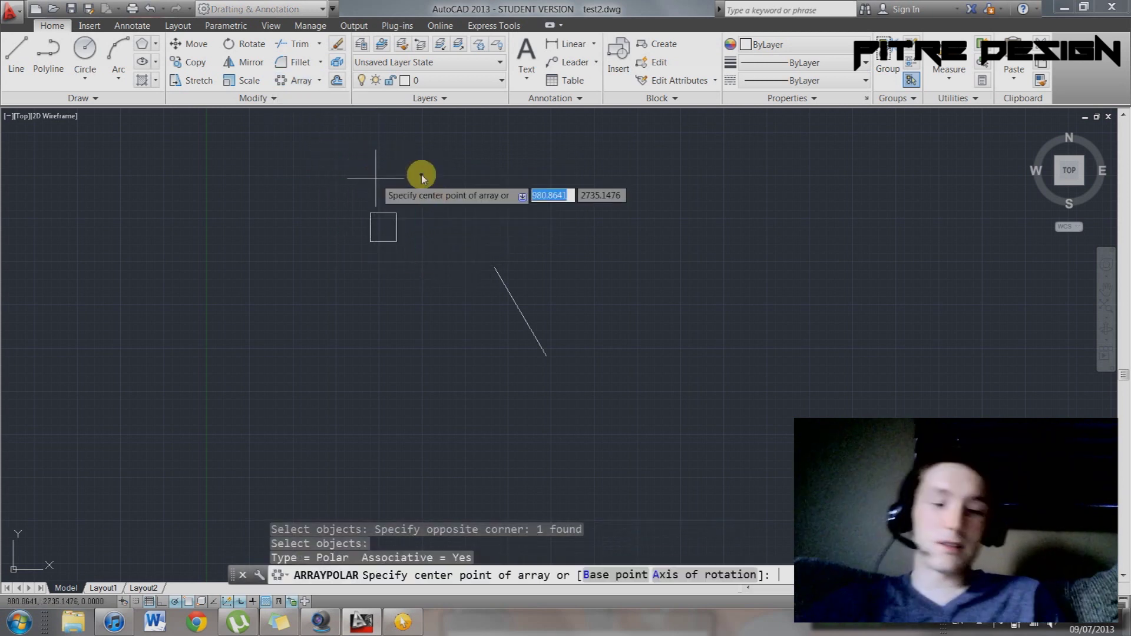
{"action": "left_click", "coordinate": [462, 306]}
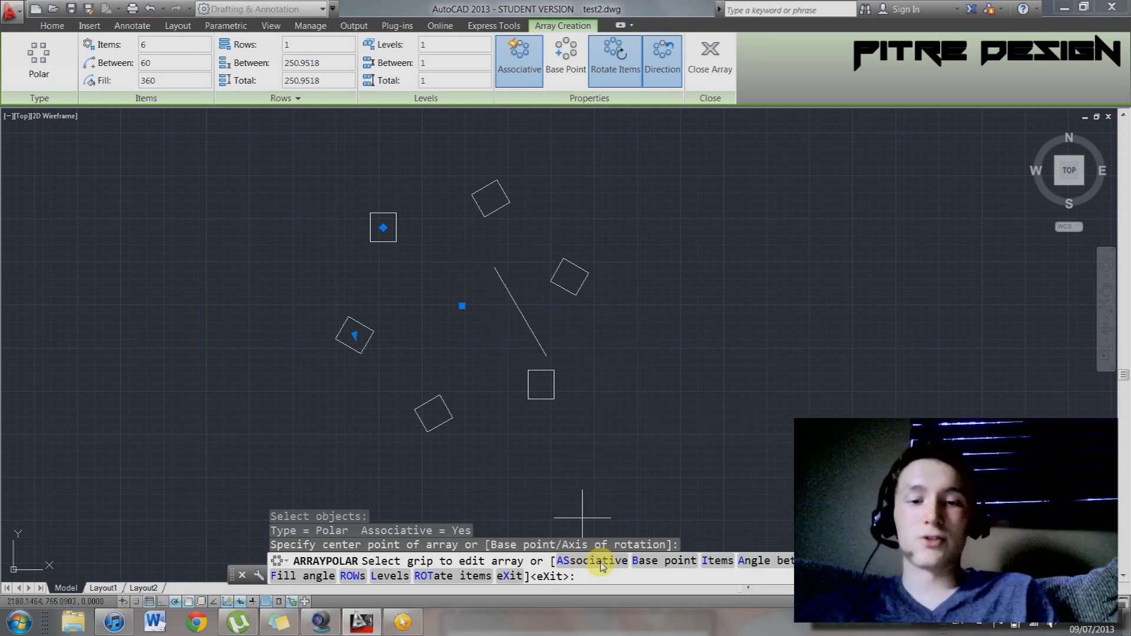
{"action": "left_click", "coordinate": [766, 561]}
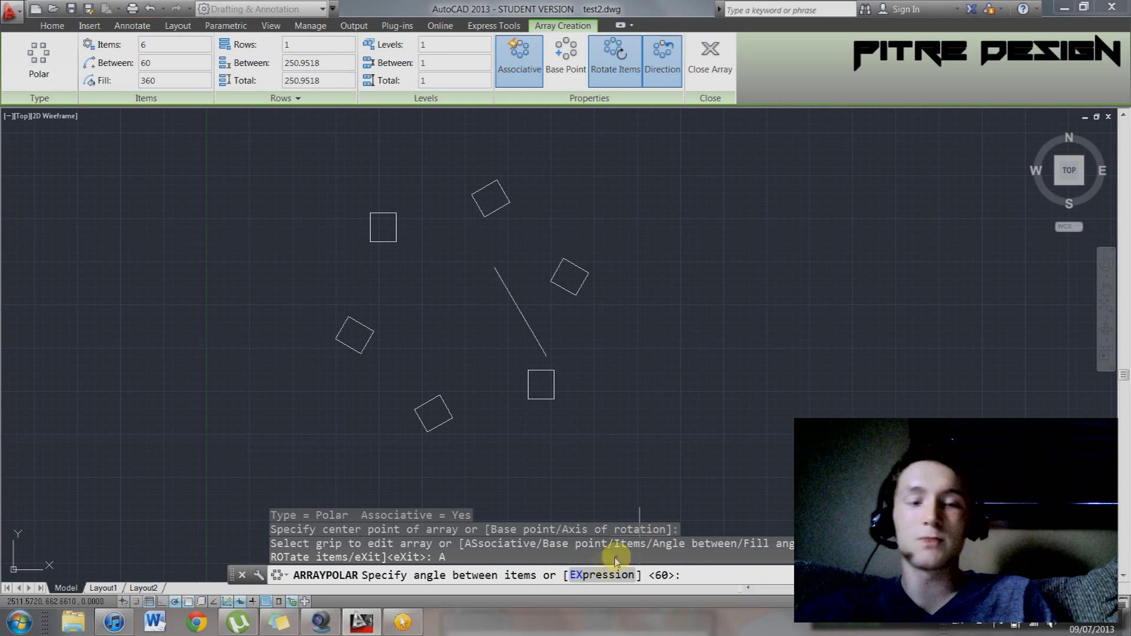
Erase the polar array and the slanted line, leaving the drawing empty
{"action": "key", "text": "Escape"}
{"action": "key", "text": "Escape"}
{"action": "left_click", "coordinate": [223, 167]}
{"action": "left_click", "coordinate": [381, 195]}
{"action": "key", "text": "Delete"}
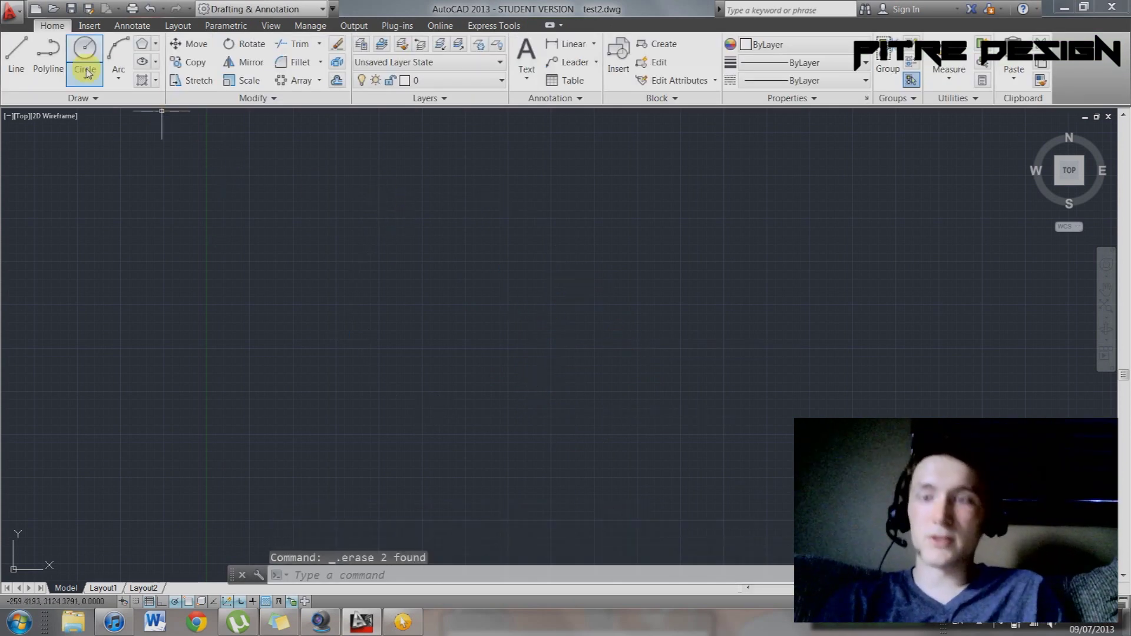
Draw an 18-sided polygon with a small radius mid-screen and zoom to fit it
{"action": "left_click", "coordinate": [142, 45]}
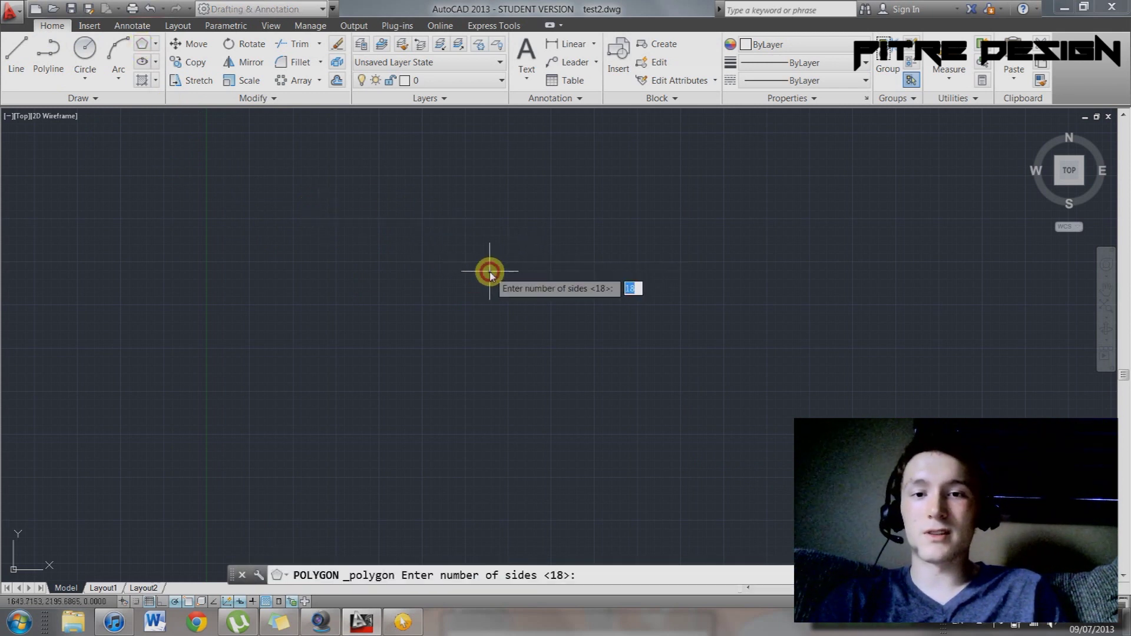
{"action": "key", "text": "Return"}
{"action": "left_click", "coordinate": [510, 287]}
{"action": "key", "text": "Return"}
{"action": "left_click", "coordinate": [530, 271]}
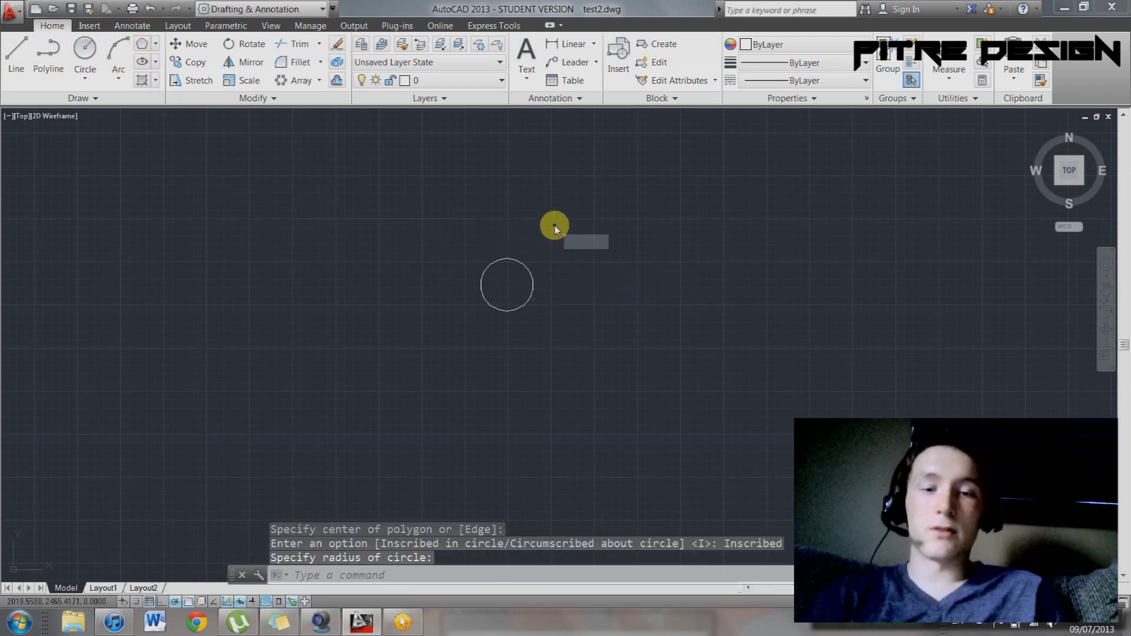
{"action": "middle_click", "coordinate": [555, 225]}
{"action": "middle_click", "coordinate": [555, 225]}
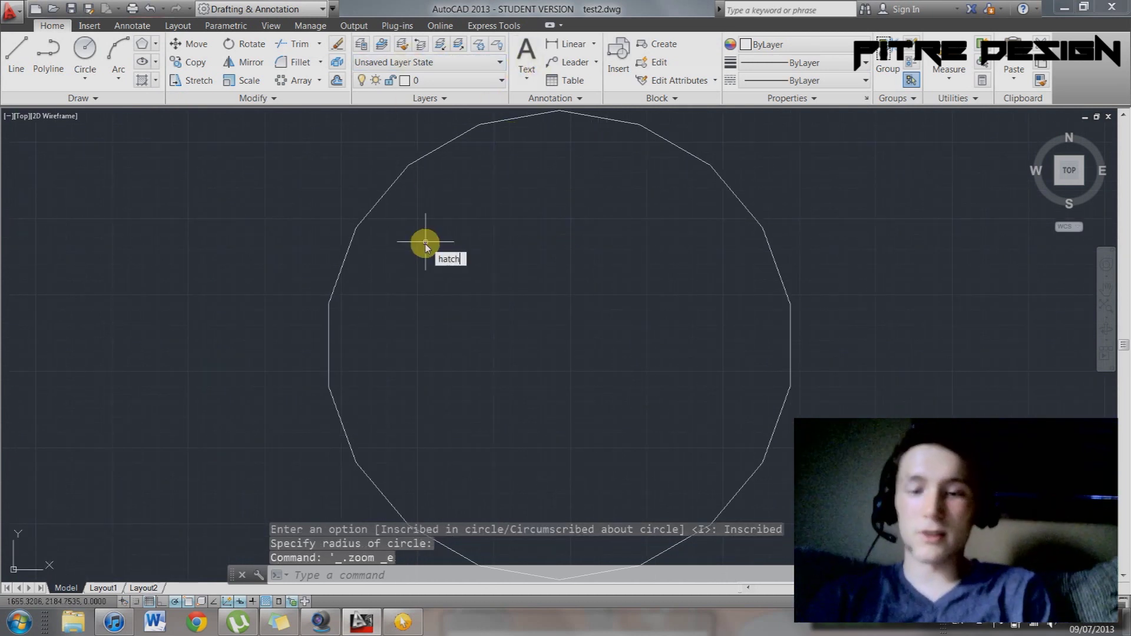
{"action": "key", "text": "Return"}
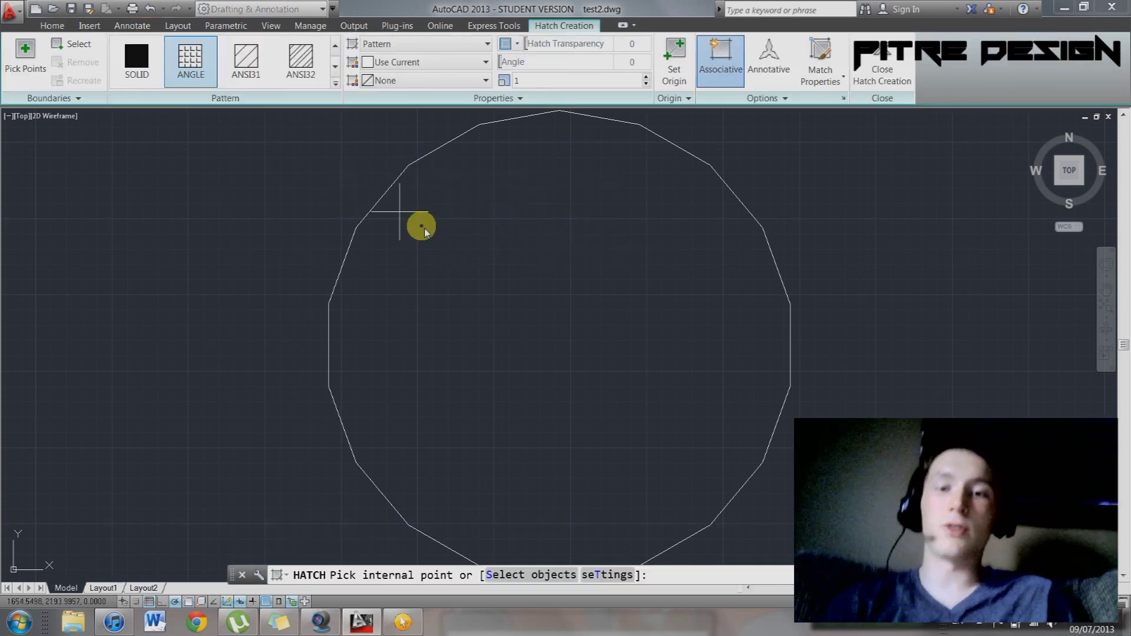
Set the hatch pattern to SOLID and the hatch colour to Yellow
{"action": "left_click", "coordinate": [144, 69]}
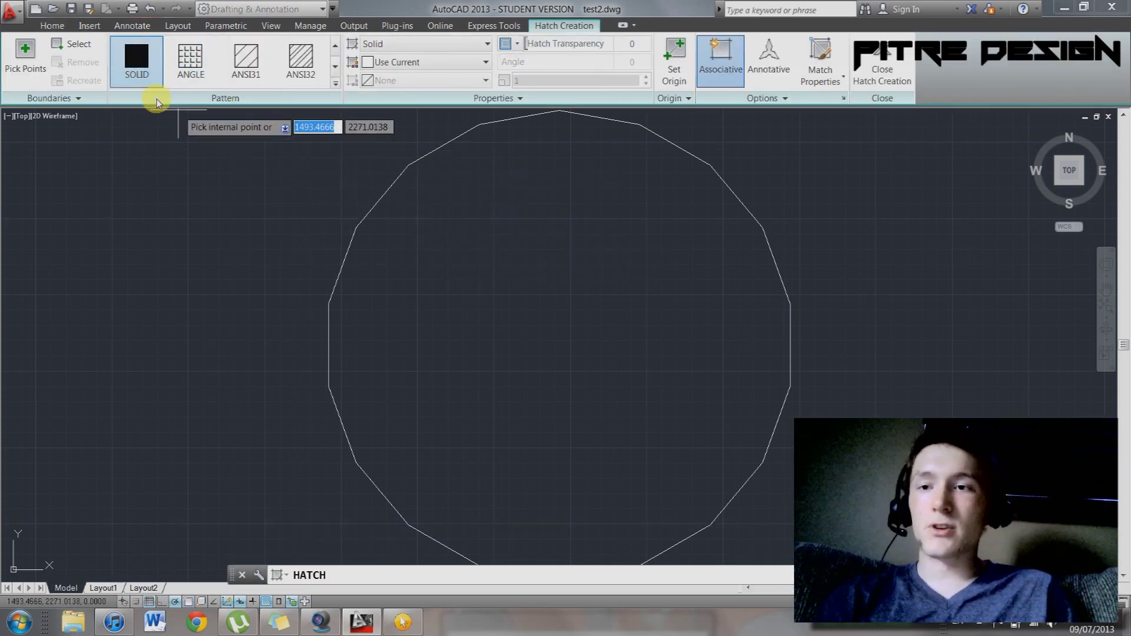
{"action": "left_click", "coordinate": [475, 61]}
{"action": "left_click", "coordinate": [434, 148]}
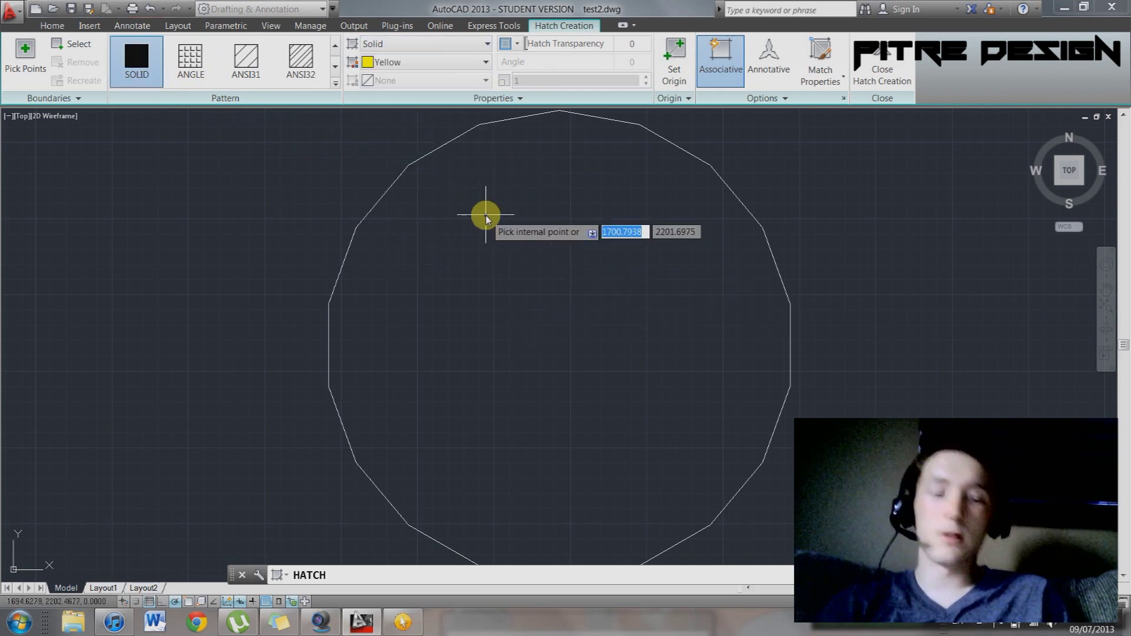
{"action": "key", "text": "Escape"}
{"action": "scroll", "coordinate": [365, 252], "scroll_direction": "down", "scroll_amount": 2}
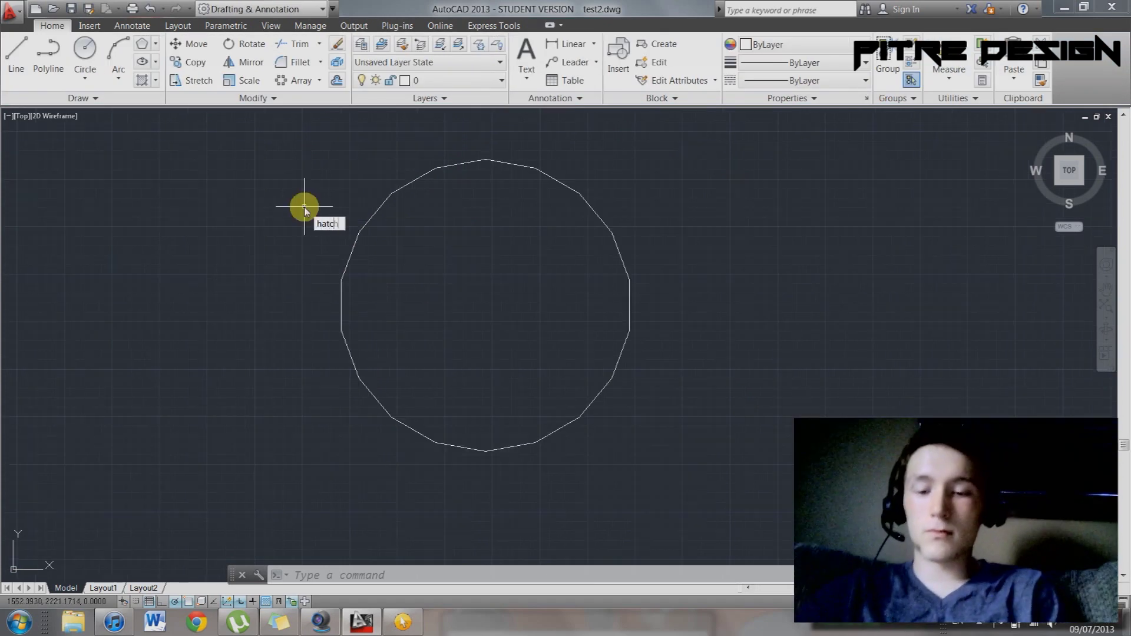
Rerun HATCH and fill the polygon's interior with the solid yellow hatch
{"action": "type", "text": "hatch"}
{"action": "key", "text": "Return"}
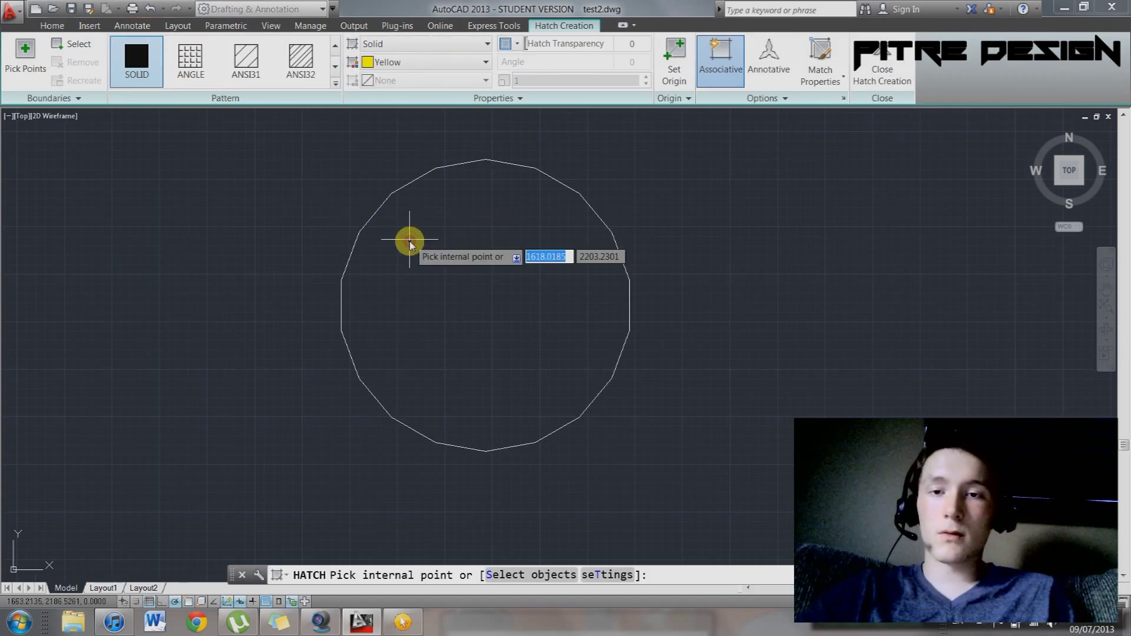
{"action": "left_click", "coordinate": [407, 242]}
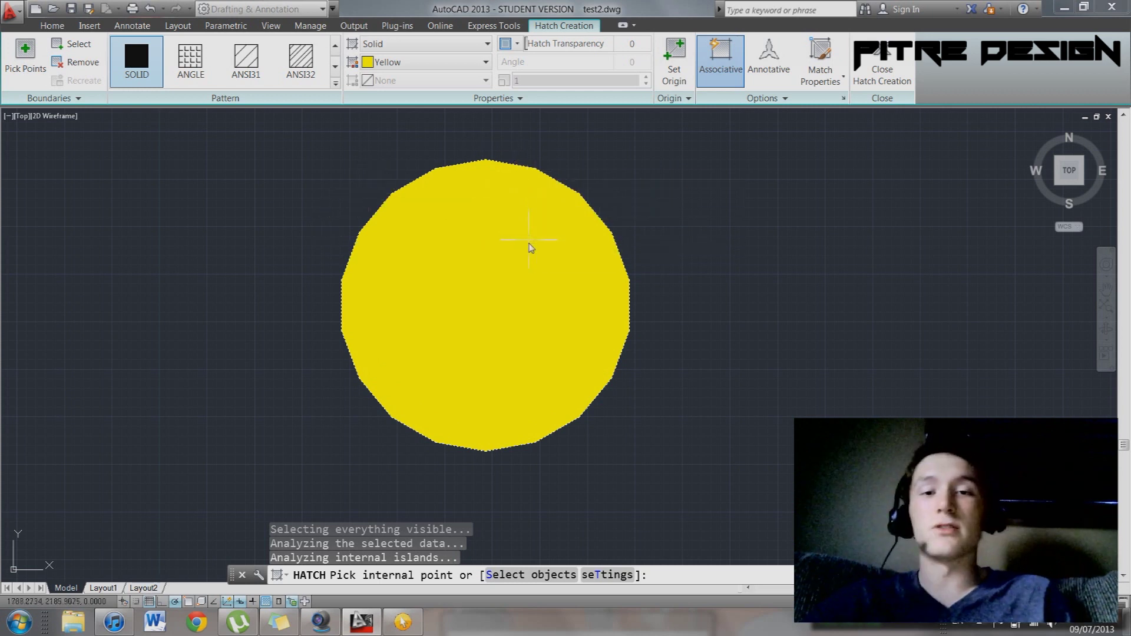
{"action": "key", "text": "Escape"}
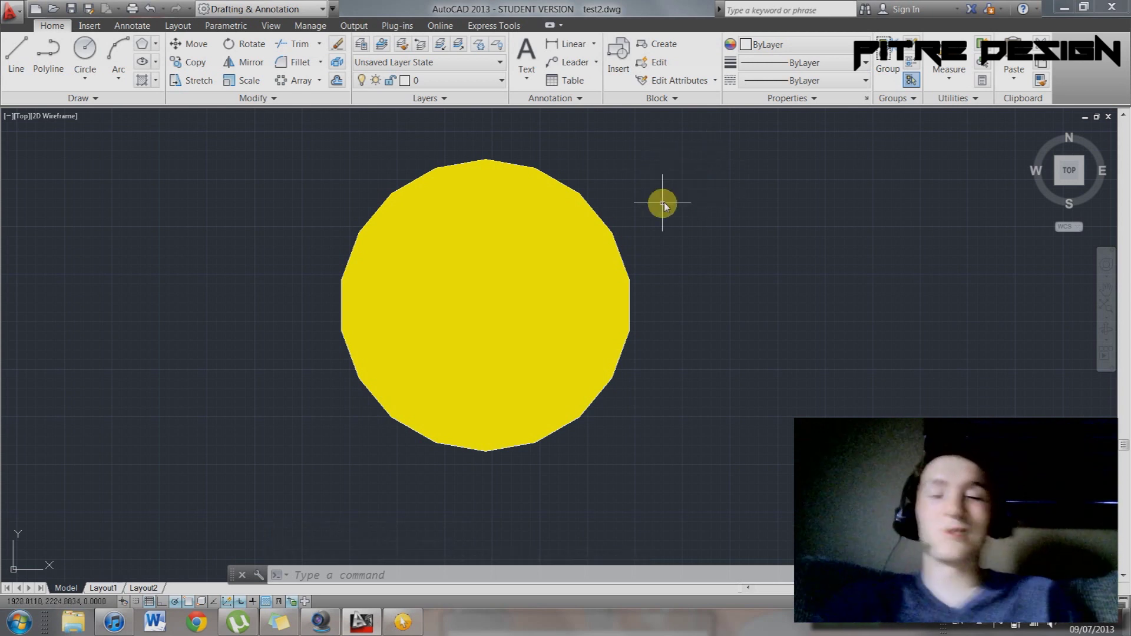
Start single-line text with a picked start point and height, then cancel without text
{"action": "type", "text": "text"}
{"action": "key", "text": "Return"}
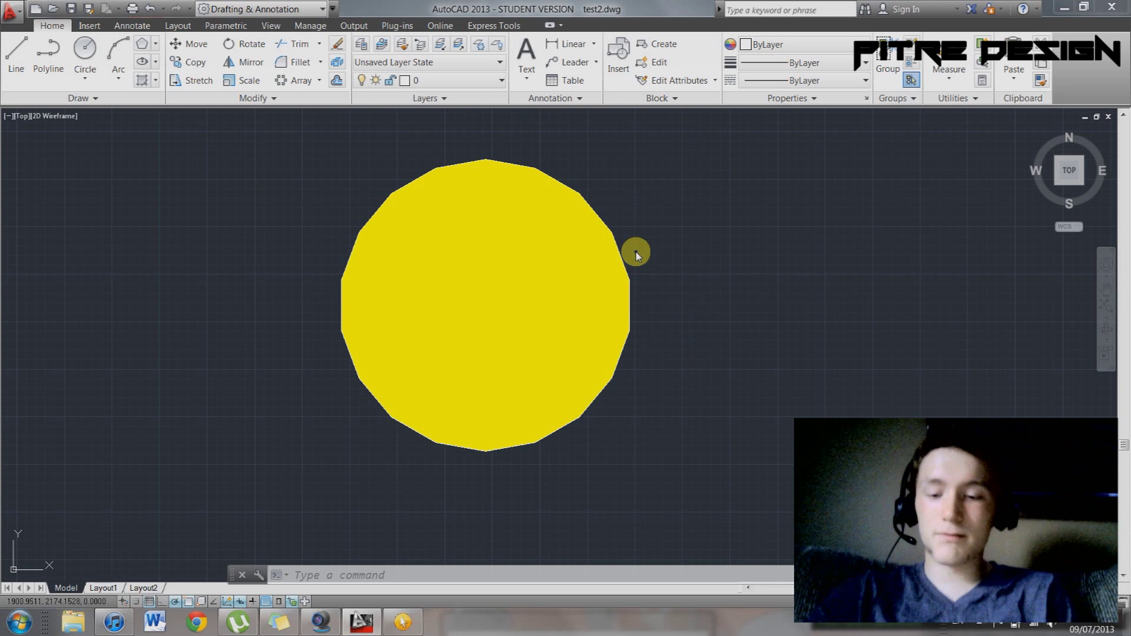
{"action": "left_click", "coordinate": [661, 189]}
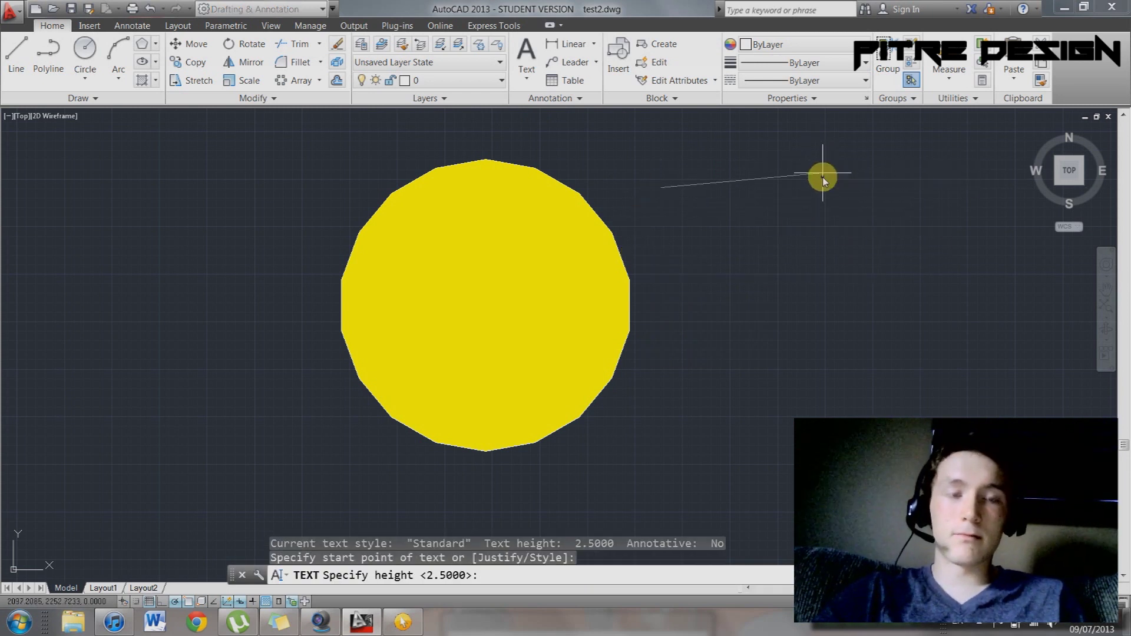
{"action": "left_click", "coordinate": [659, 145]}
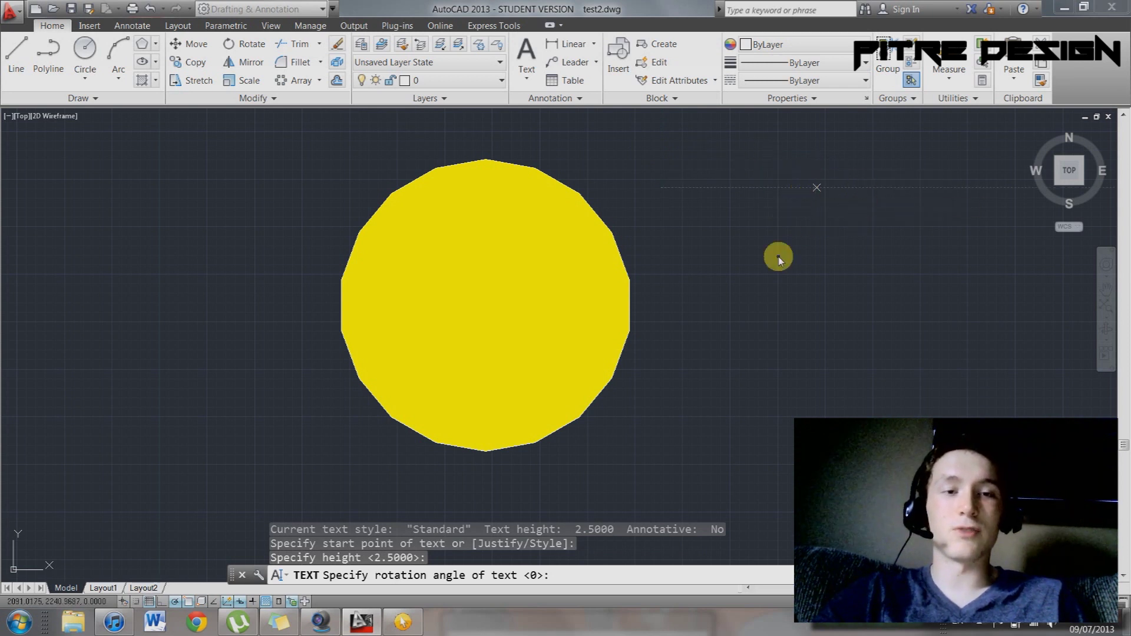
{"action": "key", "text": "Return"}
{"action": "key", "text": "Escape"}
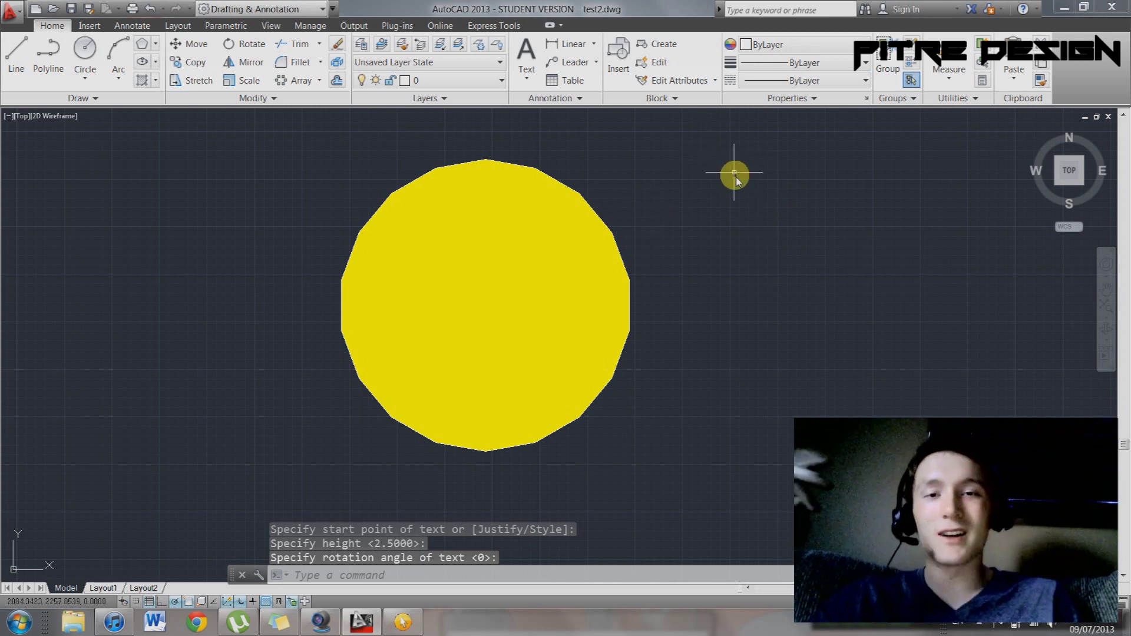
Place the single-line text label 'keegaan' right of the polygon at default height and rotation
{"action": "type", "text": "text"}
{"action": "key", "text": "Return"}
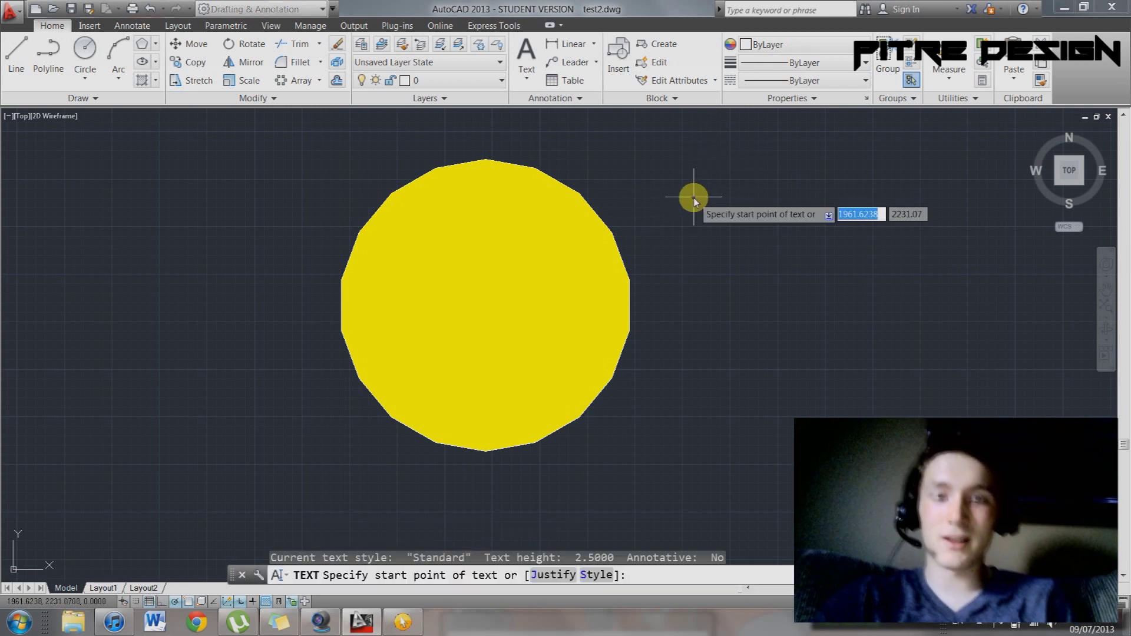
{"action": "left_click", "coordinate": [732, 223]}
{"action": "key", "text": "Return"}
{"action": "left_click", "coordinate": [905, 224]}
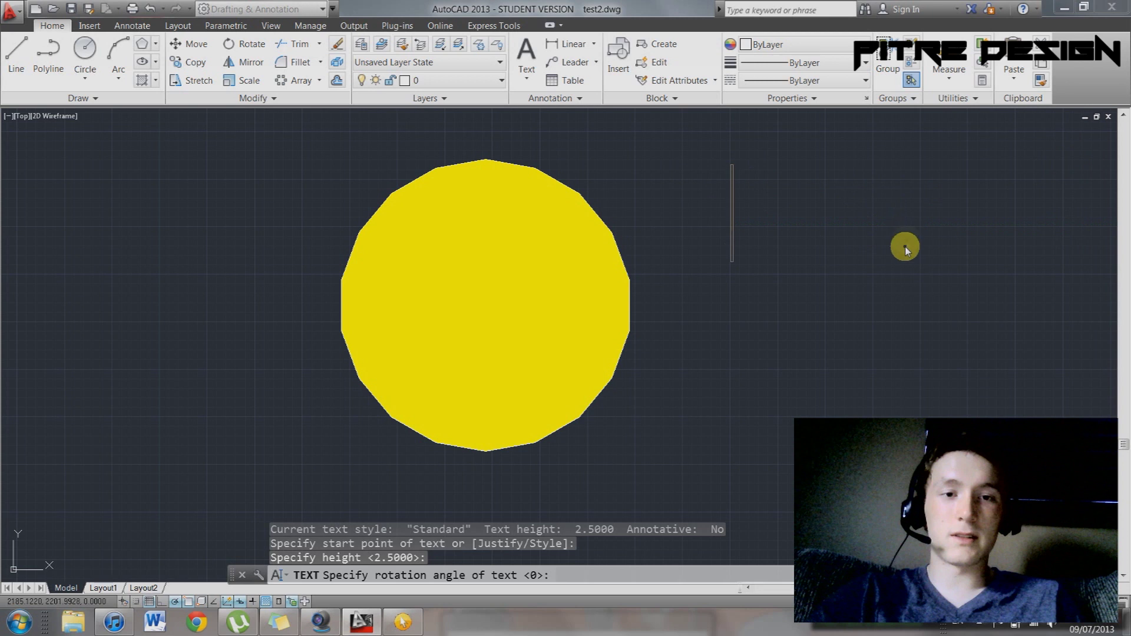
{"action": "type", "text": "keeg"}
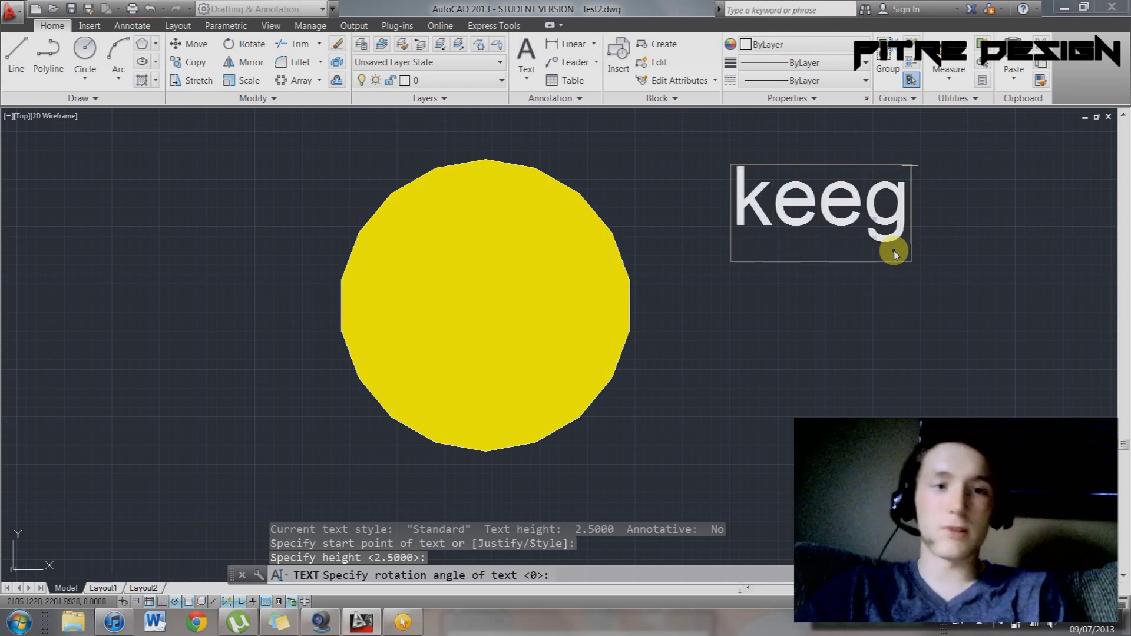
{"action": "type", "text": "aan"}
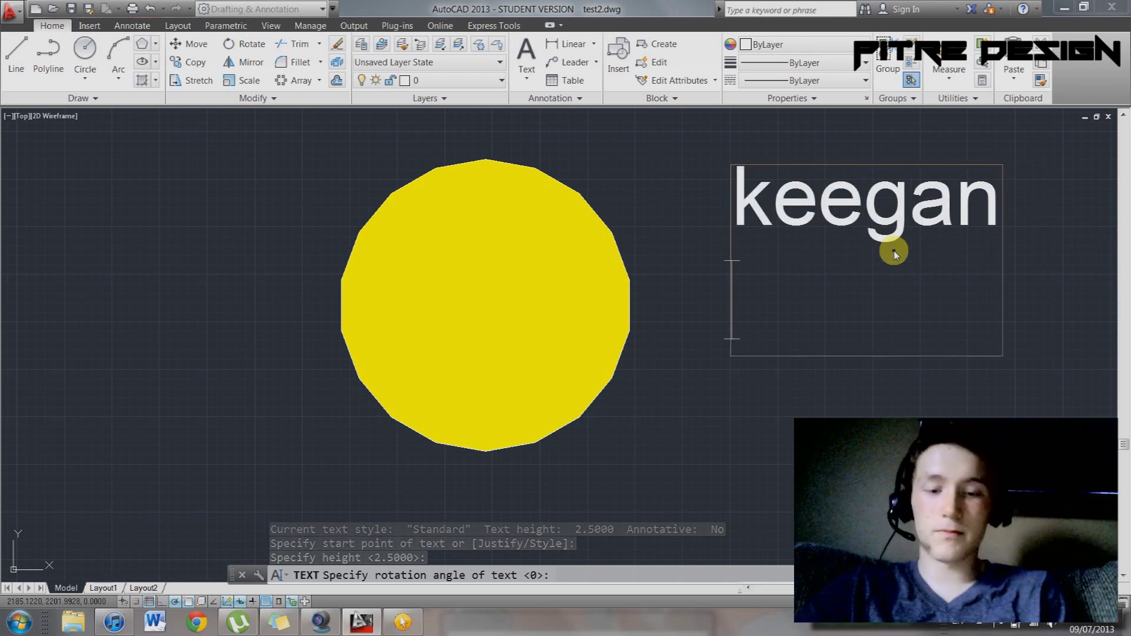
{"action": "key", "text": "Return"}
Erase the yellow polygon and the text label after abandoning a move of the text
{"action": "left_click", "coordinate": [896, 335]}
{"action": "left_click", "coordinate": [780, 169]}
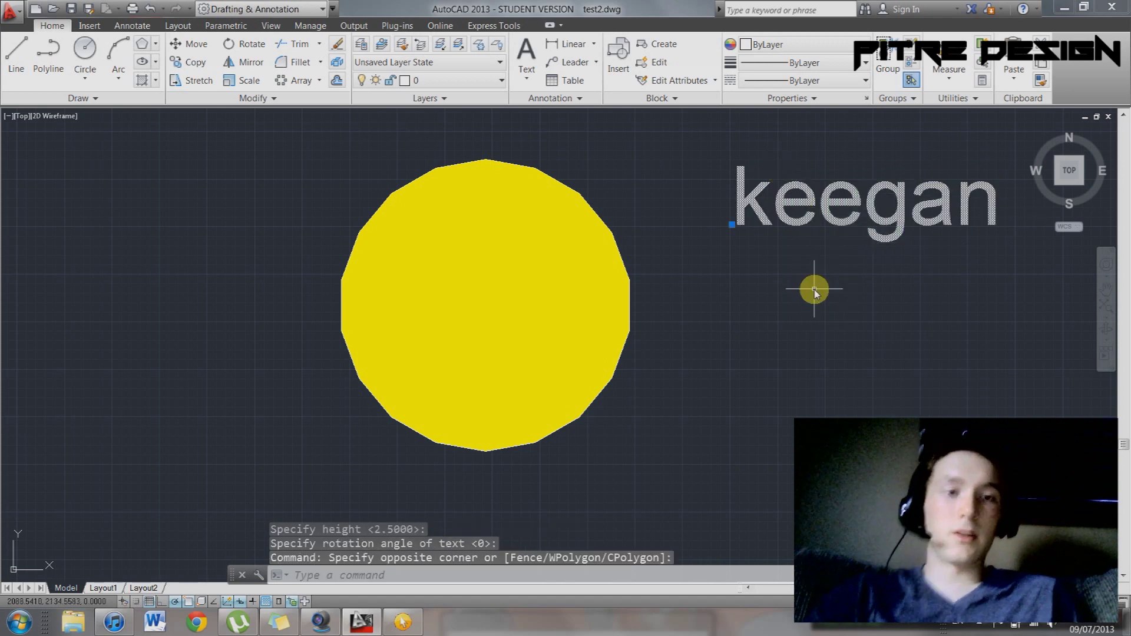
{"action": "type", "text": "m"}
{"action": "key", "text": "Return"}
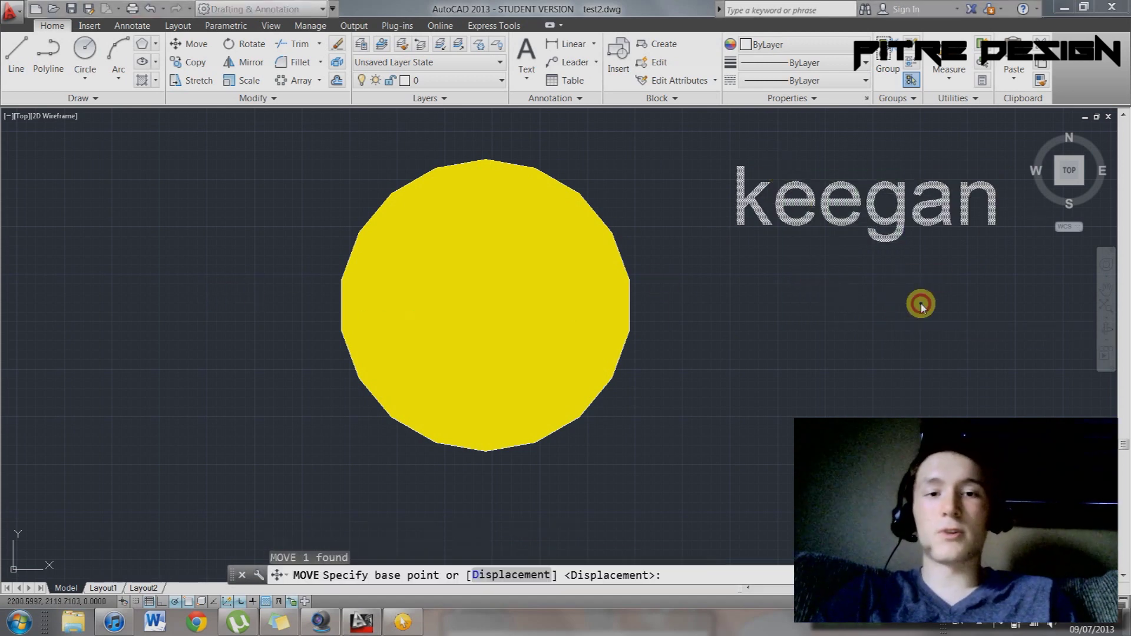
{"action": "key", "text": "Escape"}
{"action": "key", "text": "Escape"}
{"action": "left_click", "coordinate": [875, 491]}
{"action": "left_click", "coordinate": [514, 175]}
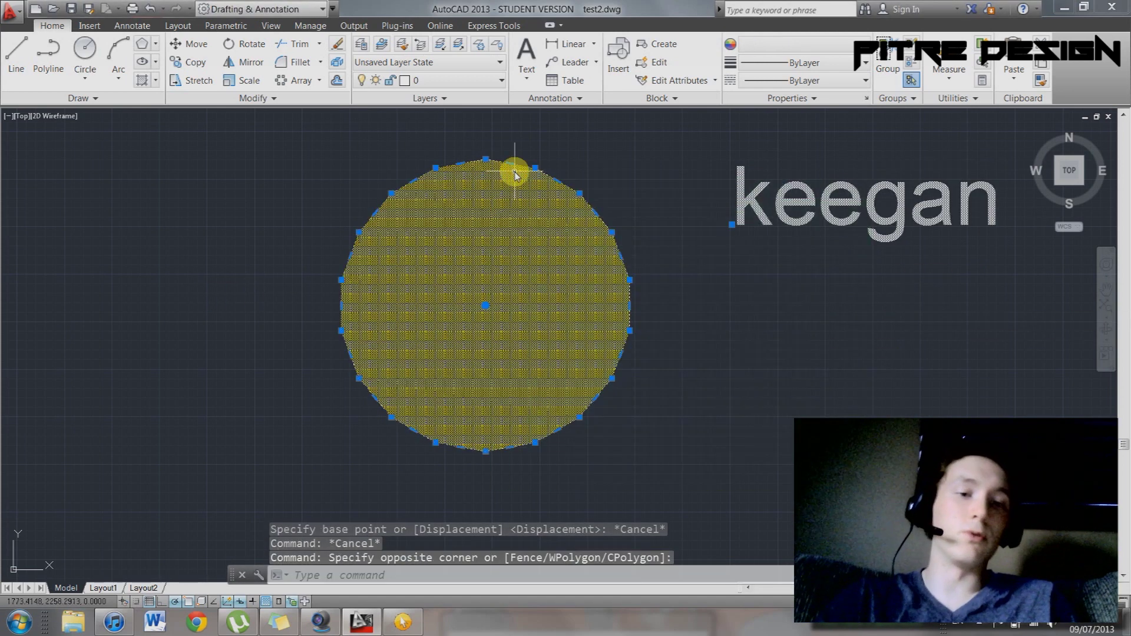
{"action": "key", "text": "Delete"}
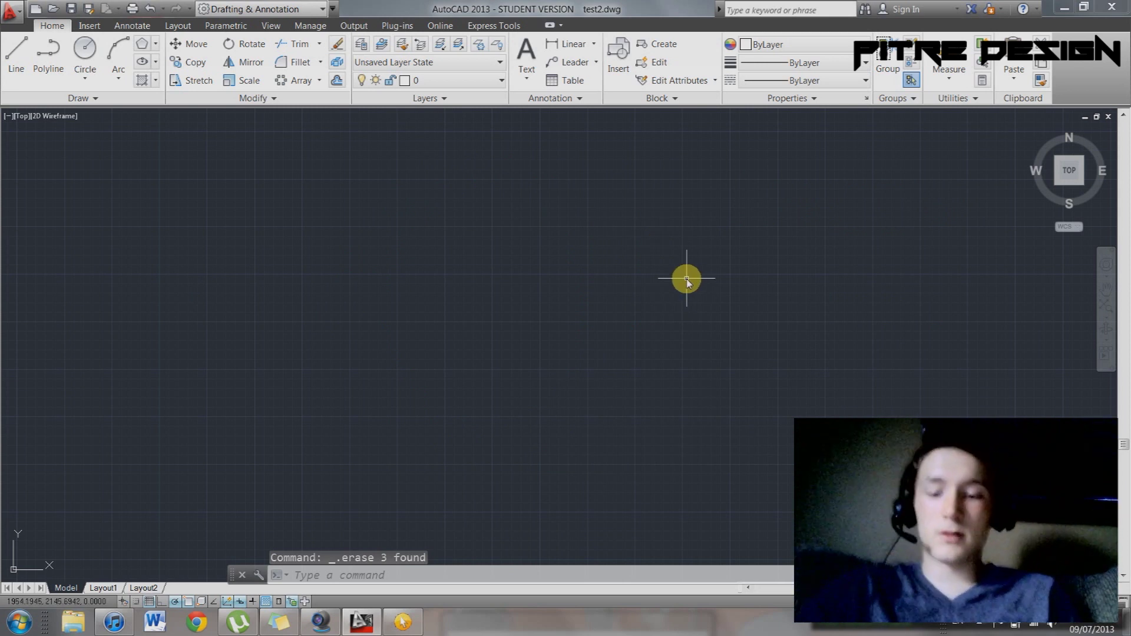
{"action": "left_click", "coordinate": [157, 52]}
{"action": "left_click", "coordinate": [176, 96]}
{"action": "key", "text": "Escape"}
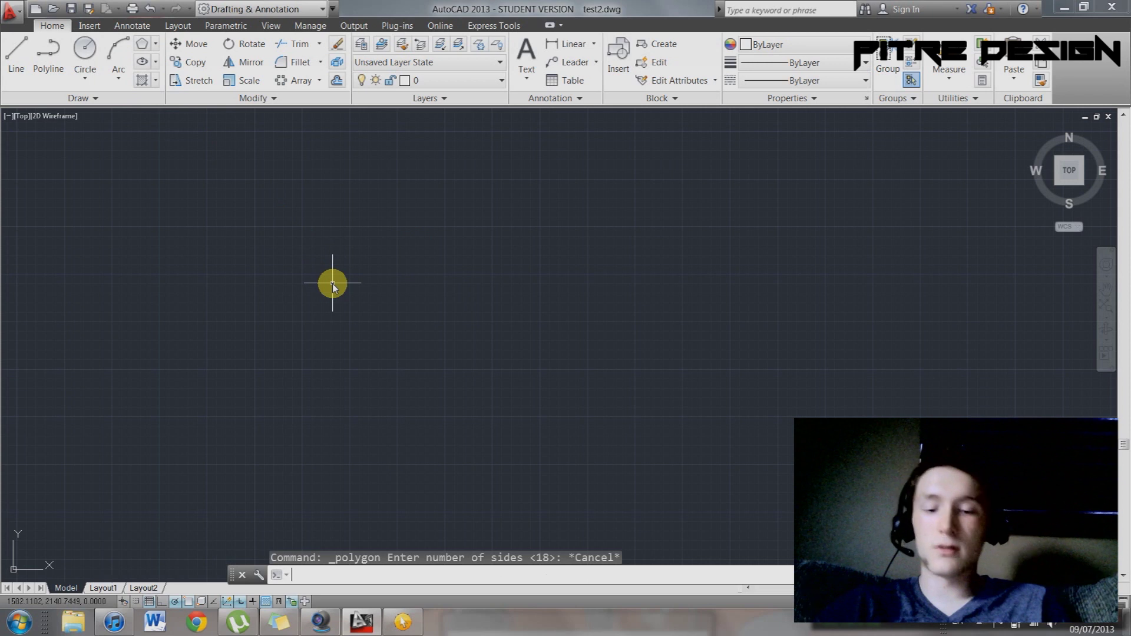
{"action": "left_click", "coordinate": [142, 43]}
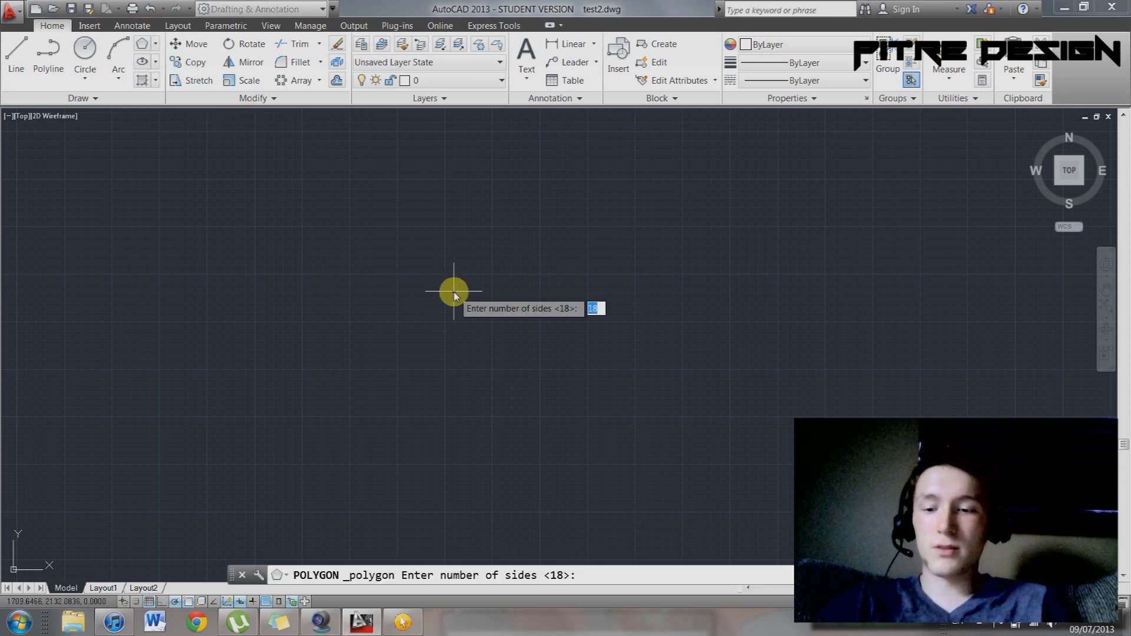
{"action": "type", "text": "3"}
{"action": "key", "text": "Return"}
{"action": "left_click", "coordinate": [416, 268]}
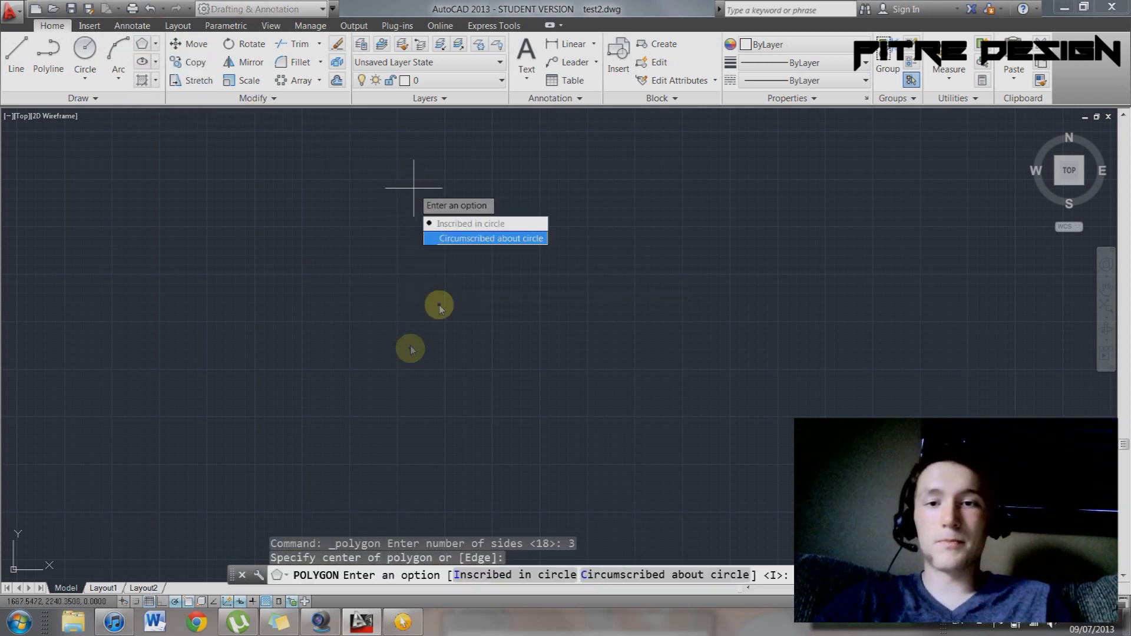
{"action": "left_click", "coordinate": [455, 224]}
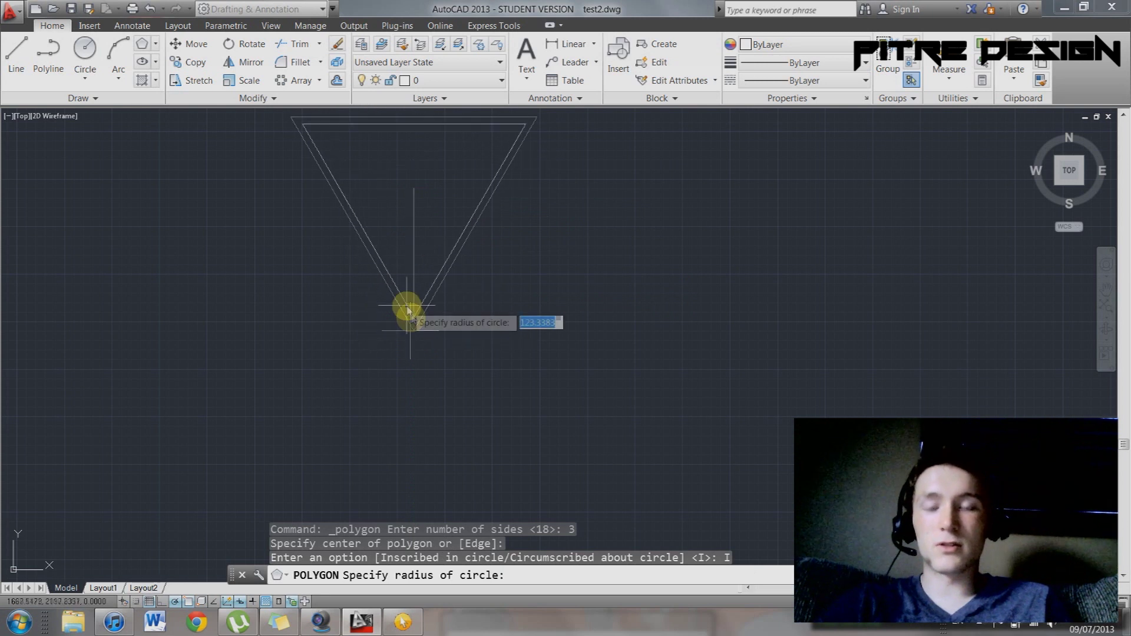
{"action": "left_click", "coordinate": [414, 293]}
{"action": "key", "text": "Escape"}
{"action": "left_click", "coordinate": [529, 321]}
{"action": "left_click", "coordinate": [419, 207]}
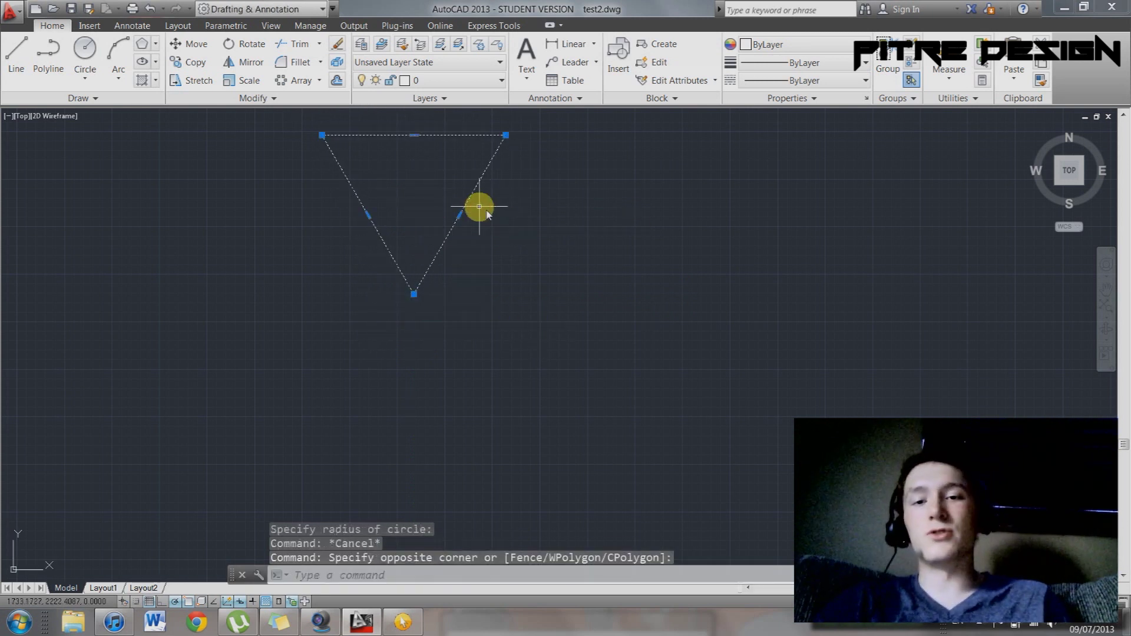
{"action": "key", "text": "Escape"}
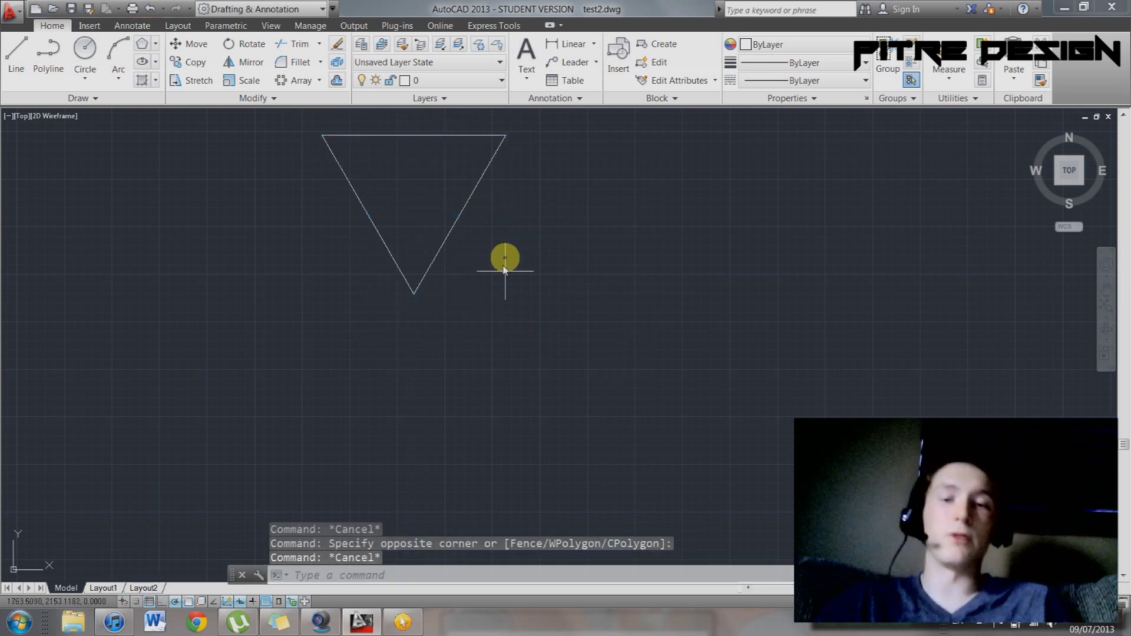
{"action": "left_click", "coordinate": [505, 269]}
{"action": "left_click", "coordinate": [331, 164]}
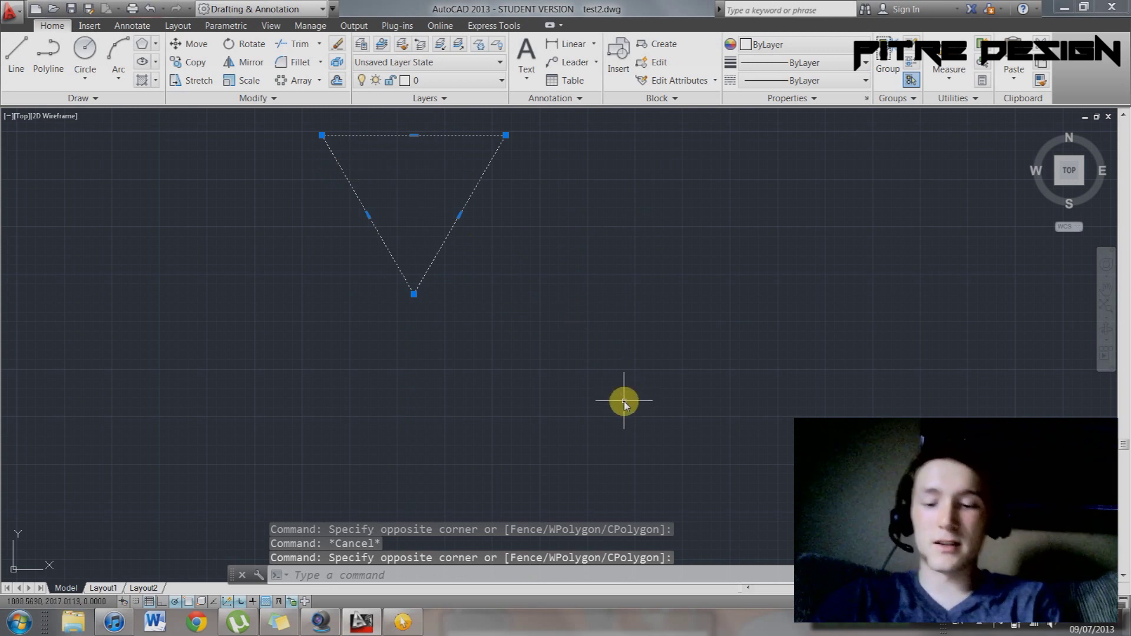
{"action": "type", "text": "xp"}
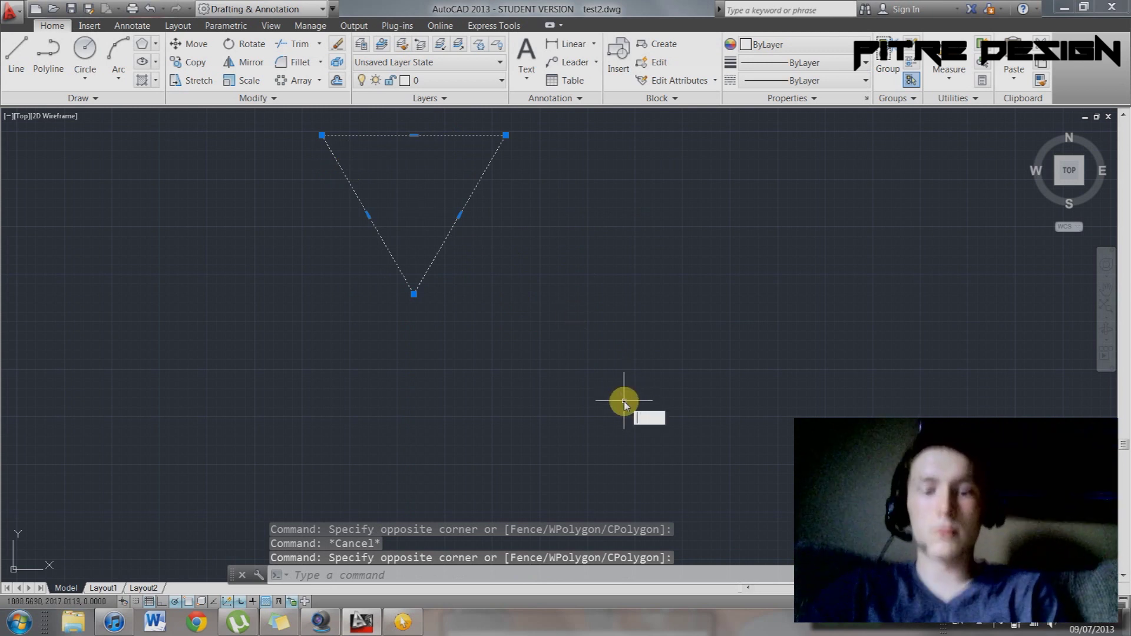
{"action": "type", "text": "lode"}
{"action": "key", "text": "Return"}
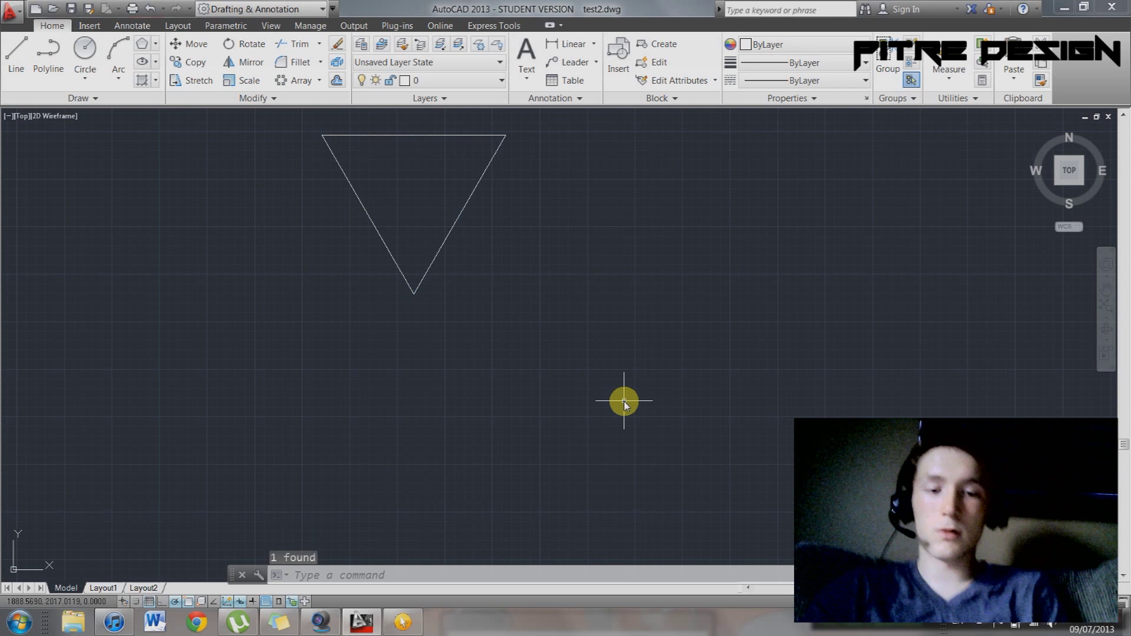
{"action": "left_click", "coordinate": [543, 280]}
{"action": "left_click", "coordinate": [483, 218]}
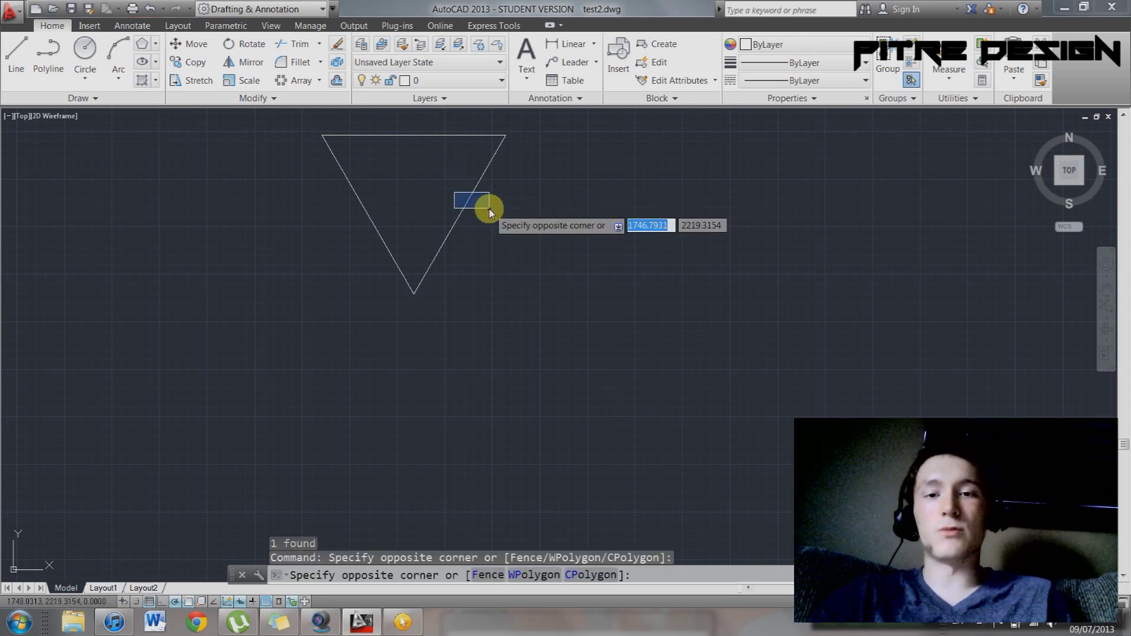
{"action": "left_click", "coordinate": [459, 210]}
{"action": "left_click", "coordinate": [461, 210]}
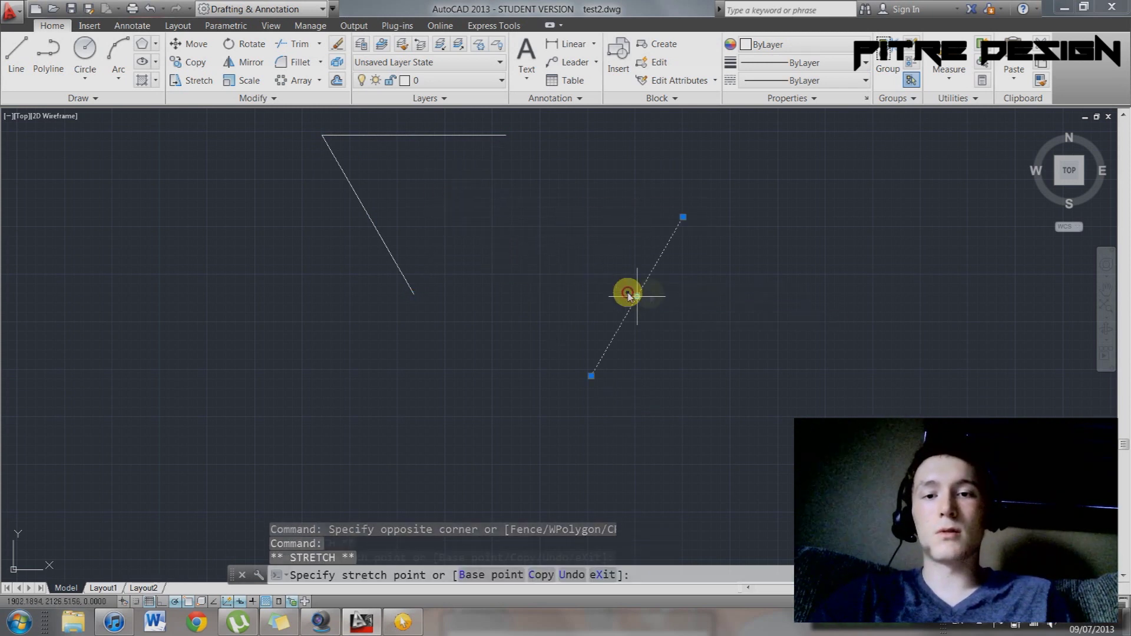
{"action": "left_click", "coordinate": [635, 294]}
{"action": "key", "text": "Escape"}
{"action": "left_click", "coordinate": [744, 398]}
{"action": "left_click", "coordinate": [246, 127]}
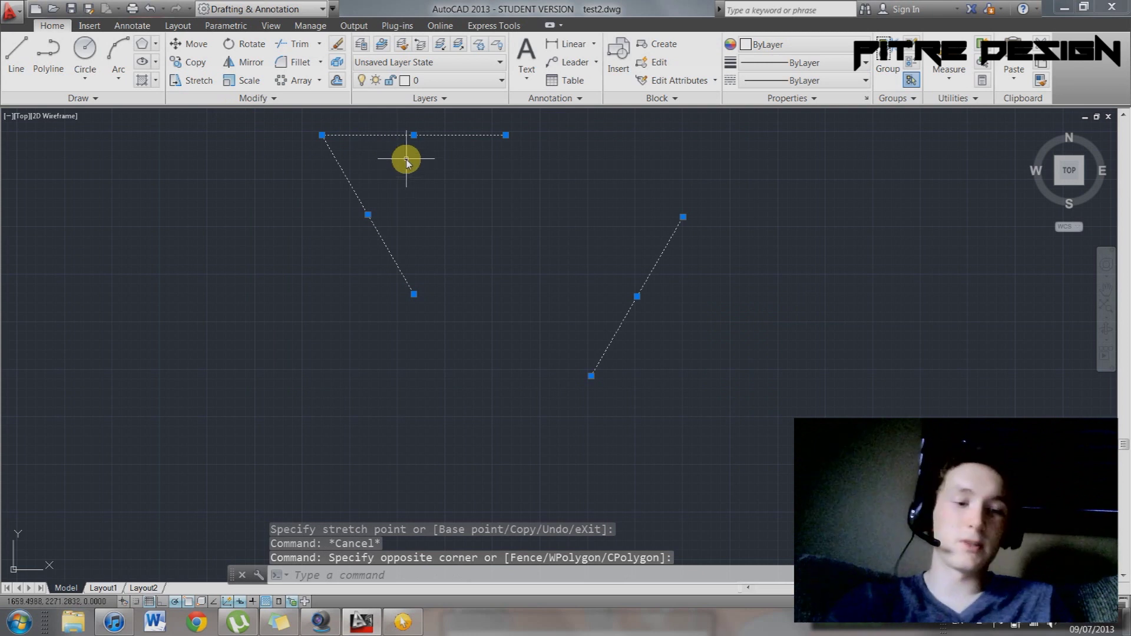
{"action": "key", "text": "Delete"}
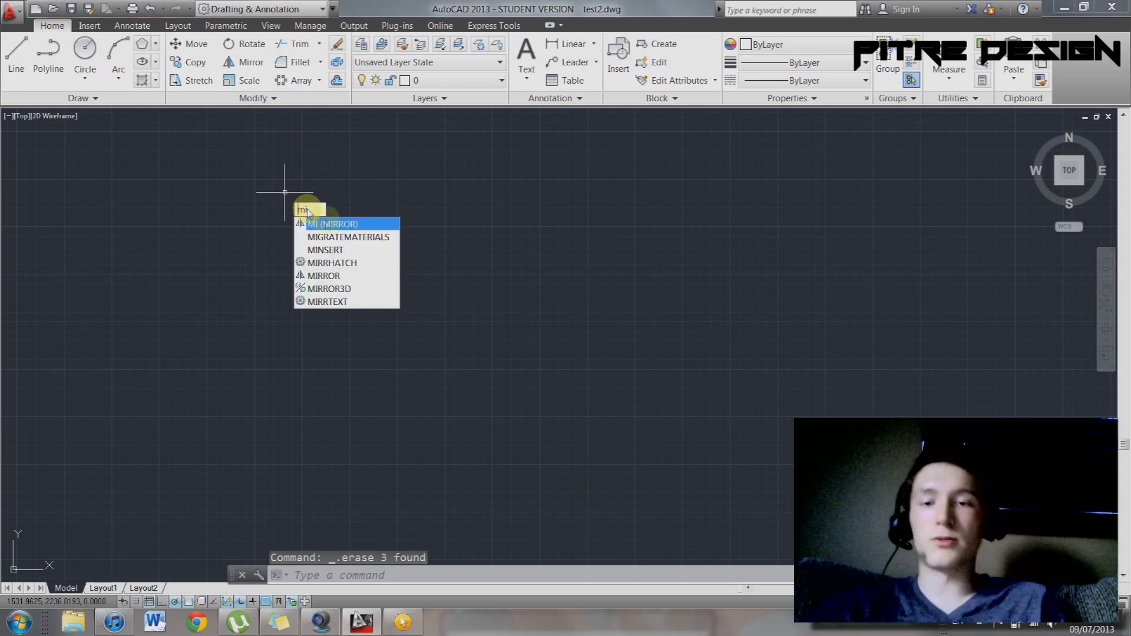
{"action": "key", "text": "Escape"}
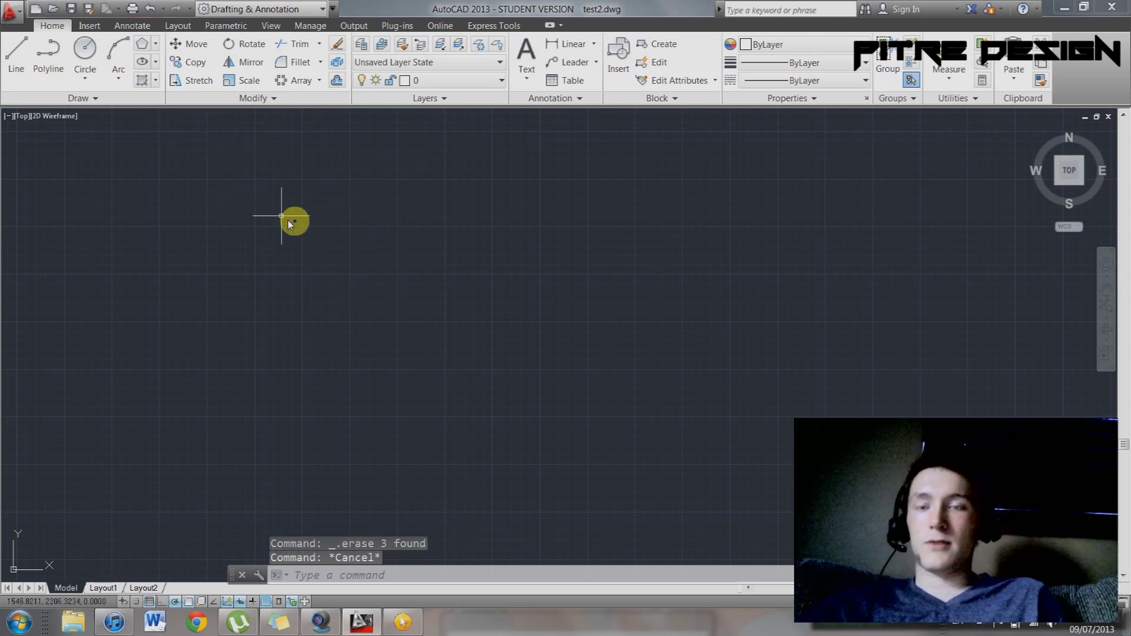
{"action": "type", "text": "co"}
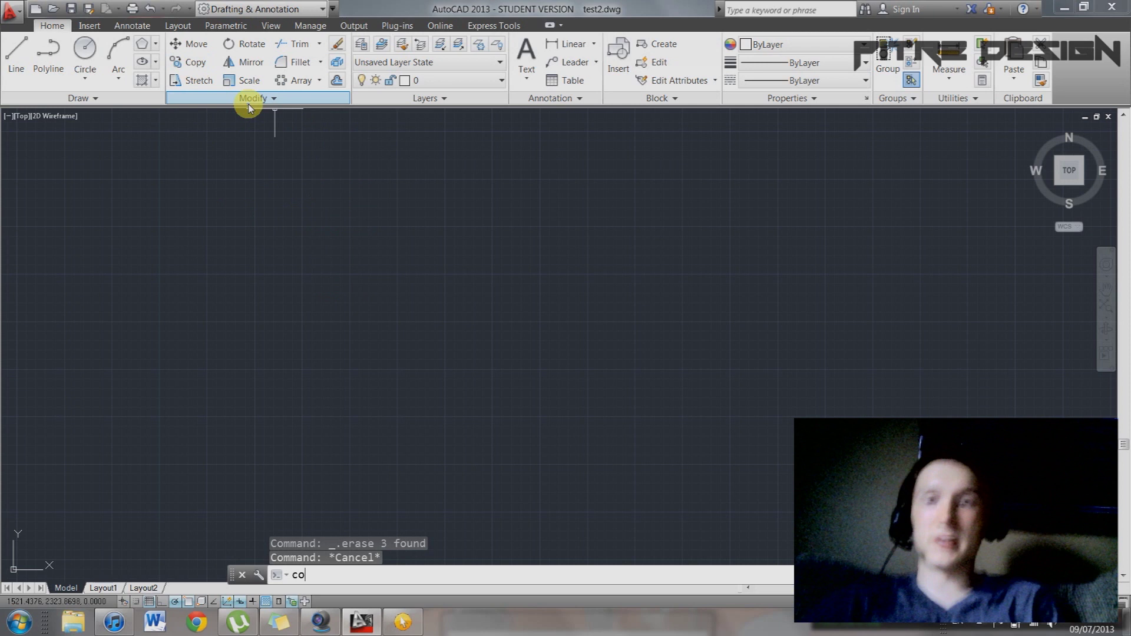
{"action": "key", "text": "Down"}
{"action": "key", "text": "Down"}
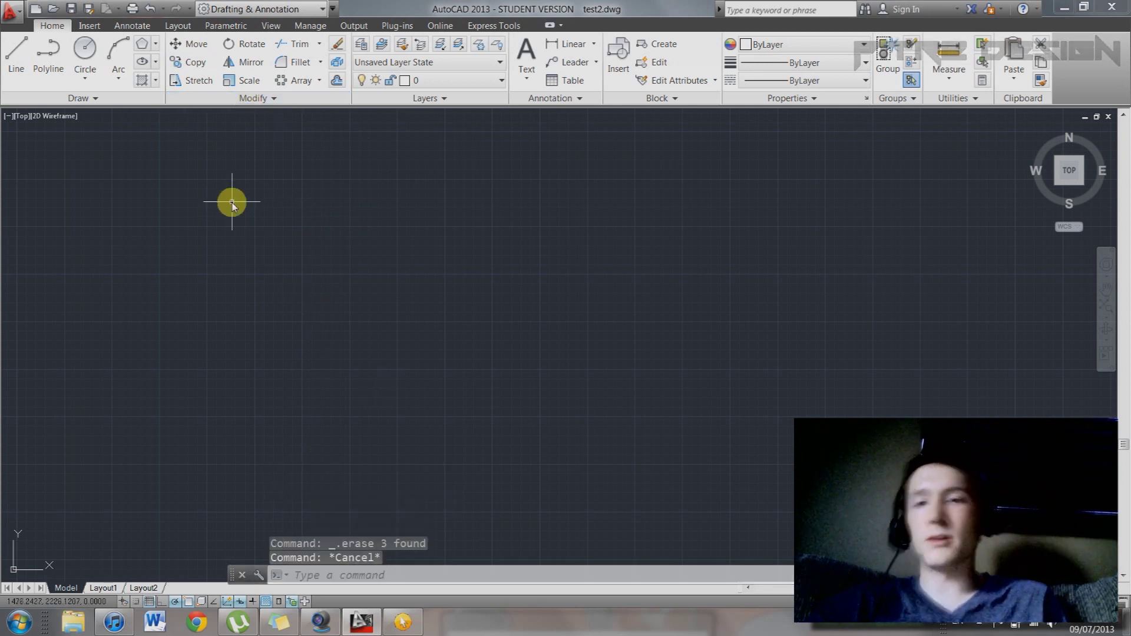